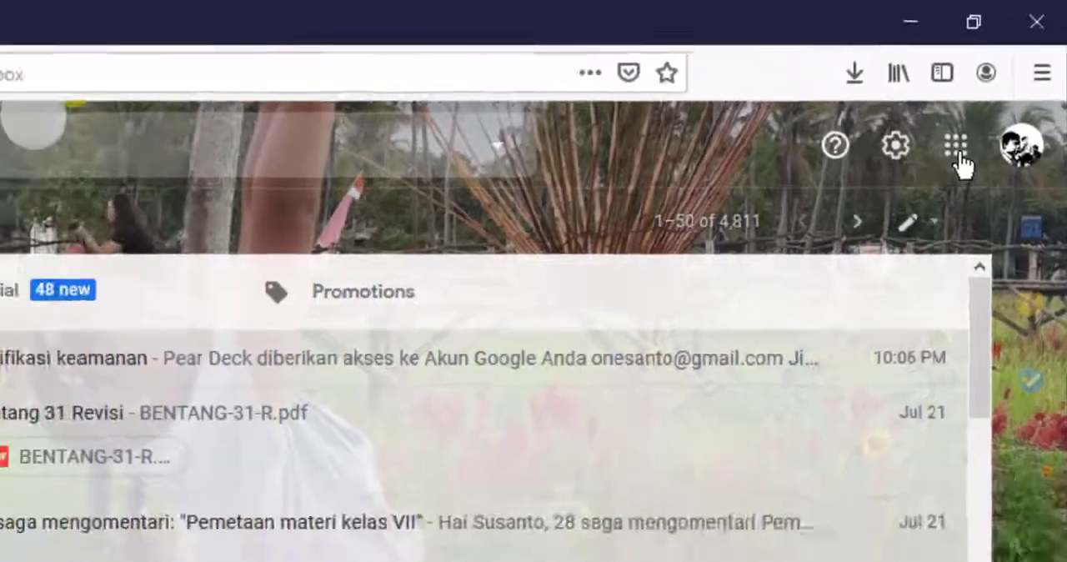
- Open Google Classroom from the Google apps list in Gmail
left_click(930, 185)
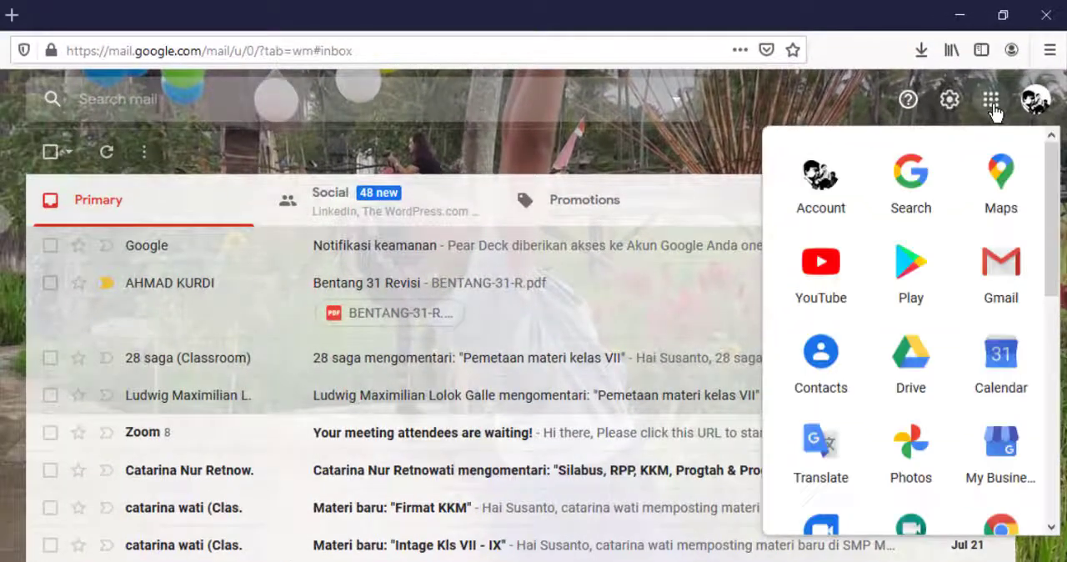
scroll(872, 389, "down", 3)
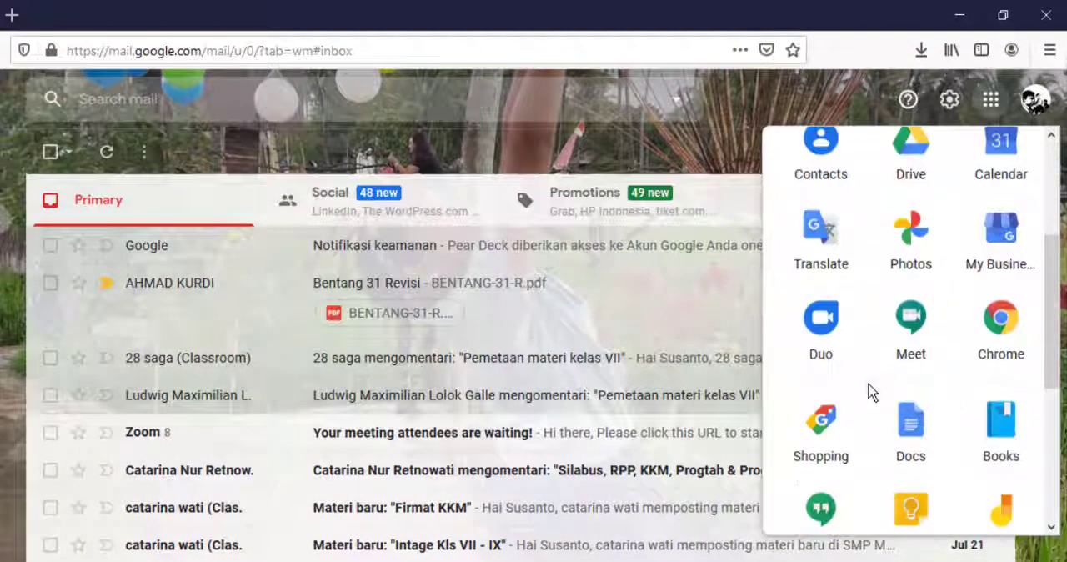
scroll(872, 392, "down", 3)
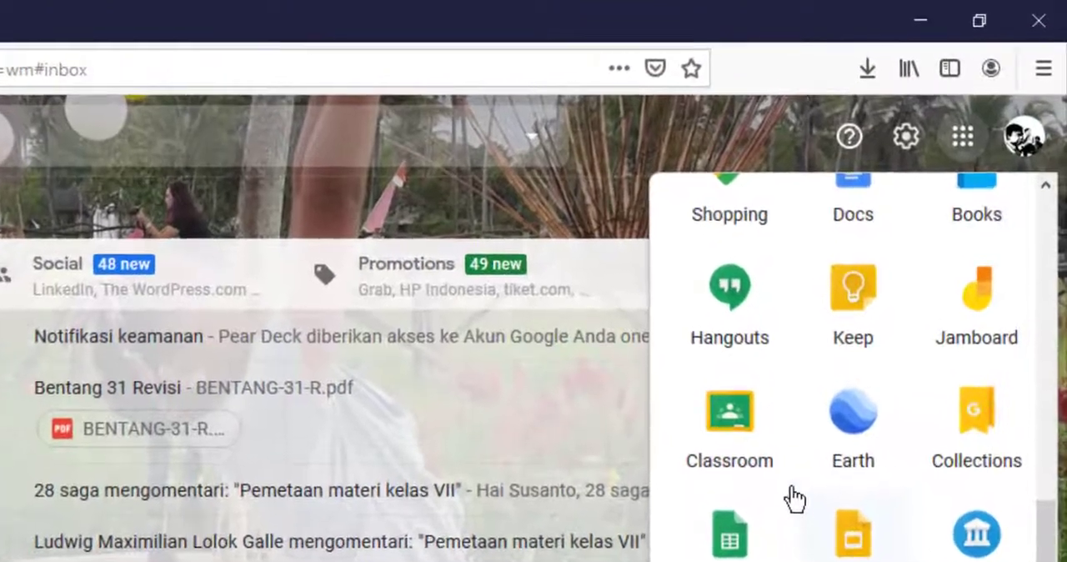
left_click(734, 417)
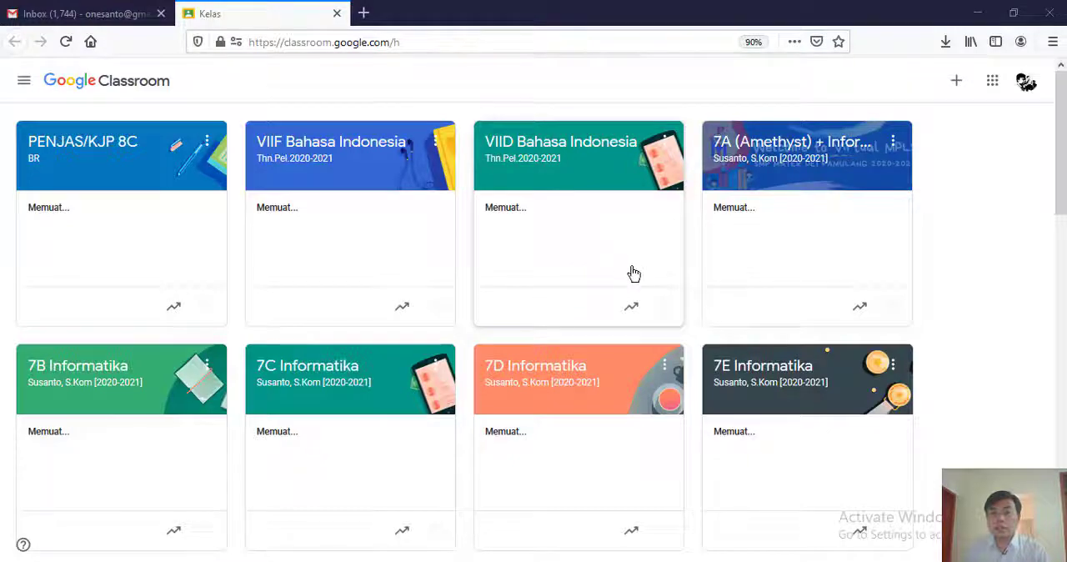
- Find the 7B Informatika class among the class cards and open it
scroll(634, 273, "down", 2)
scroll(634, 274, "up", 2)
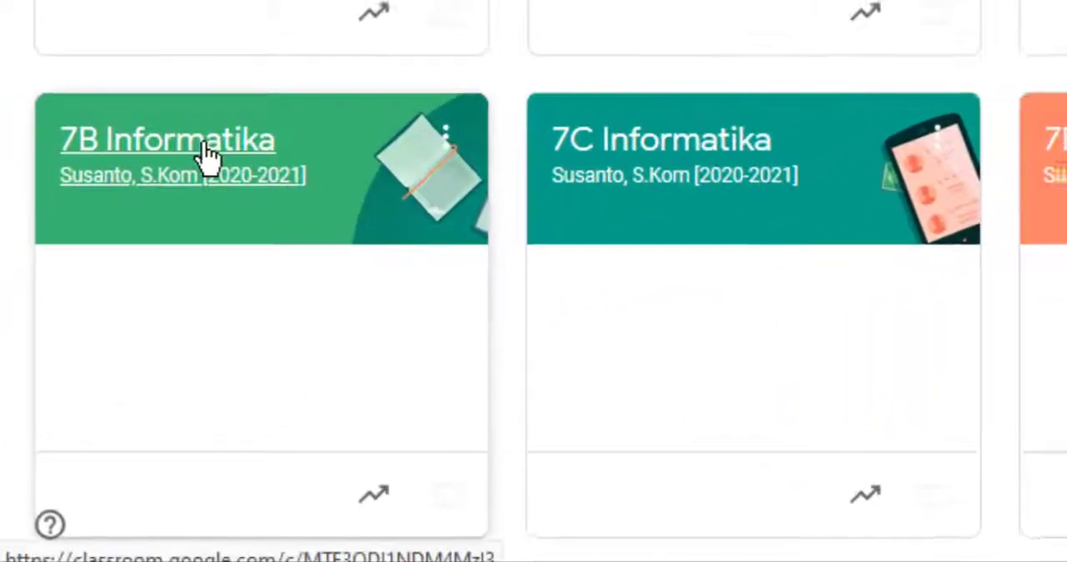
left_click(206, 157)
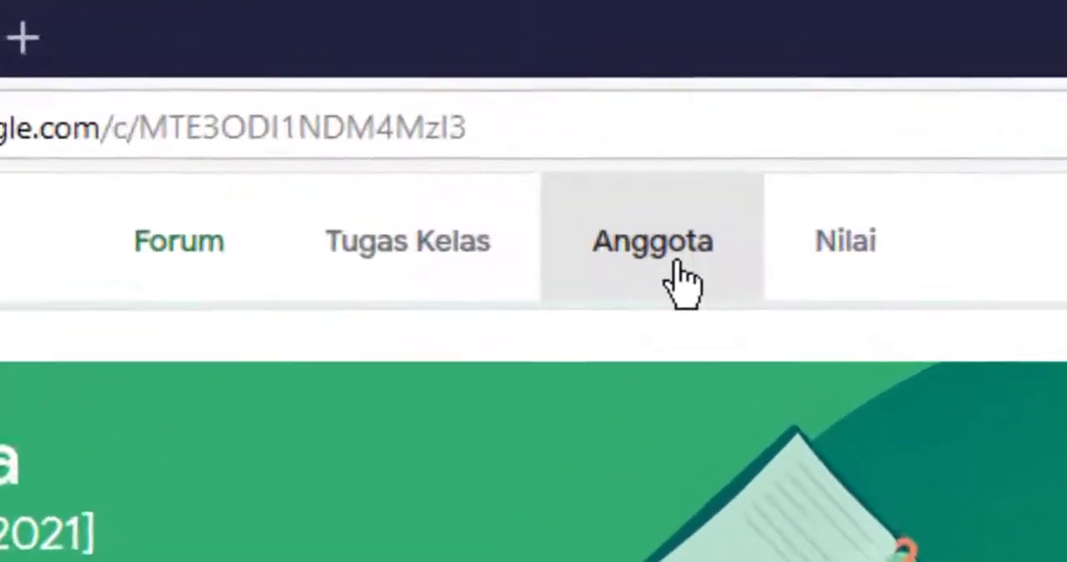
- Look through the teacher and student lists on the class's Anggota page
left_click(613, 133)
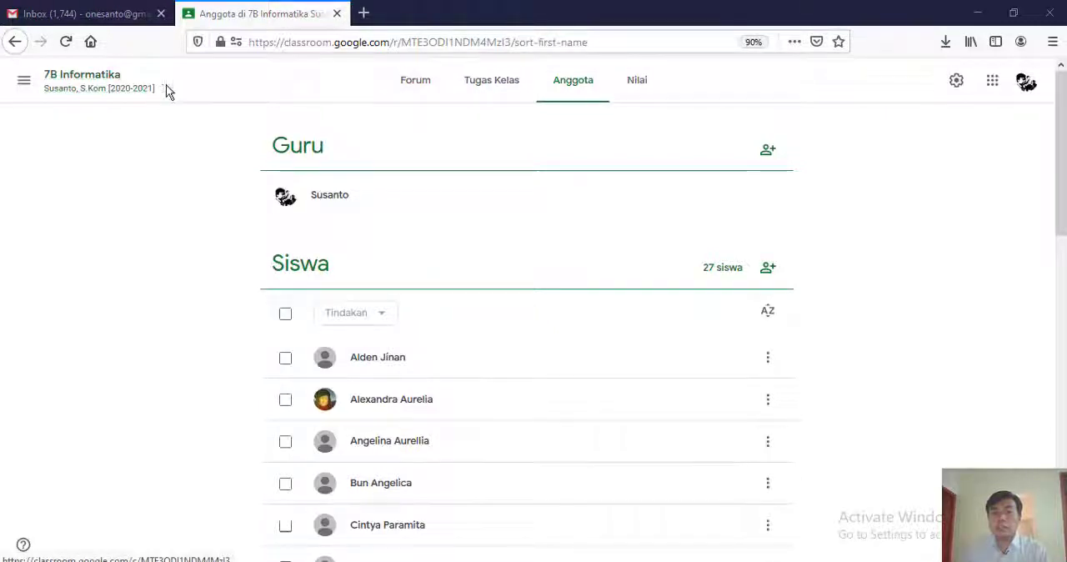
scroll(537, 288, "down", 10)
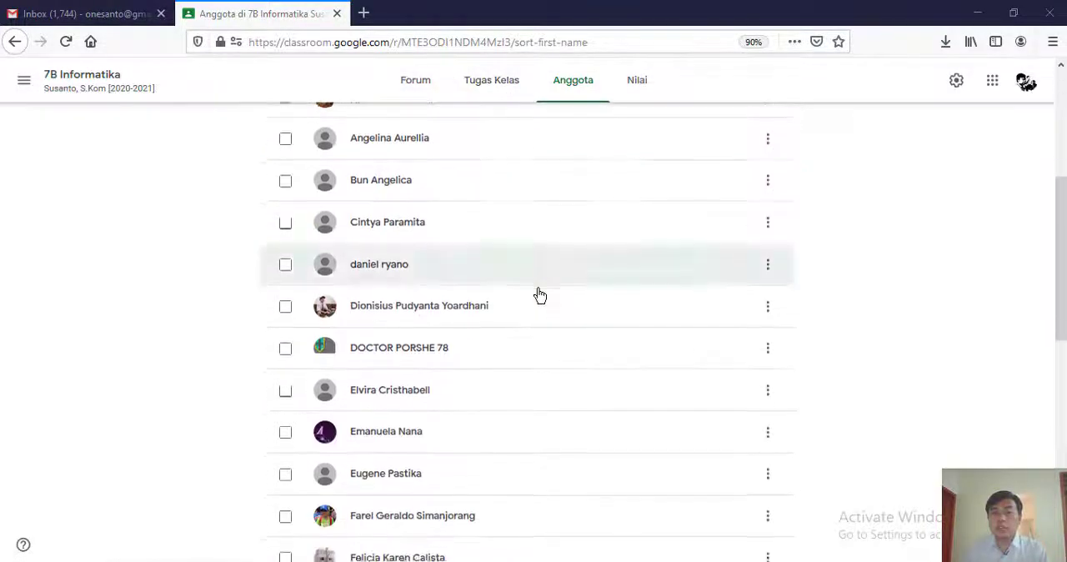
scroll(540, 295, "up", 10)
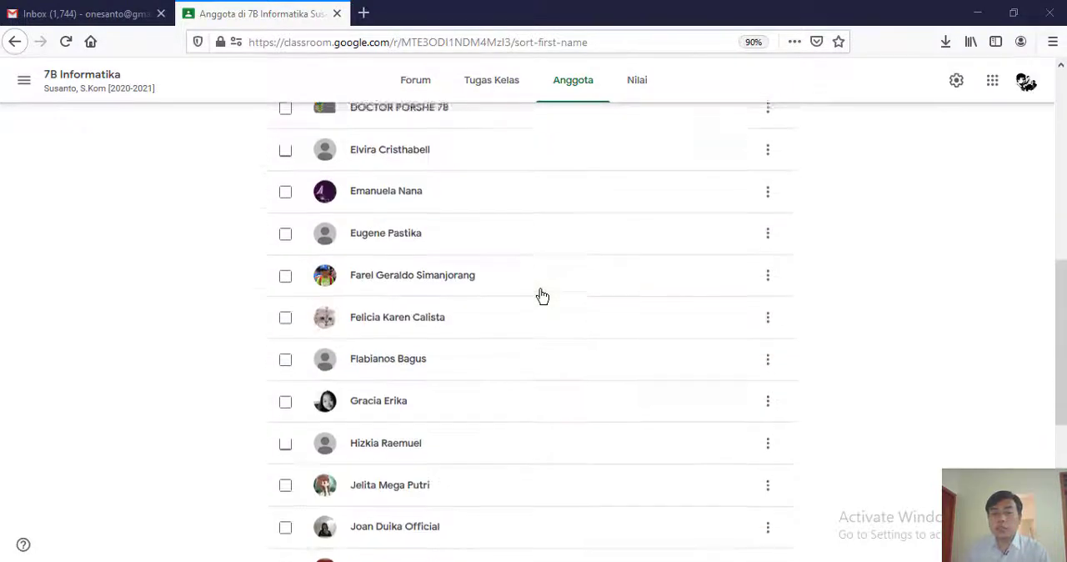
- Return to the class forum to view the enlarged class code, close it and show the Anggota page again
left_click(70, 87)
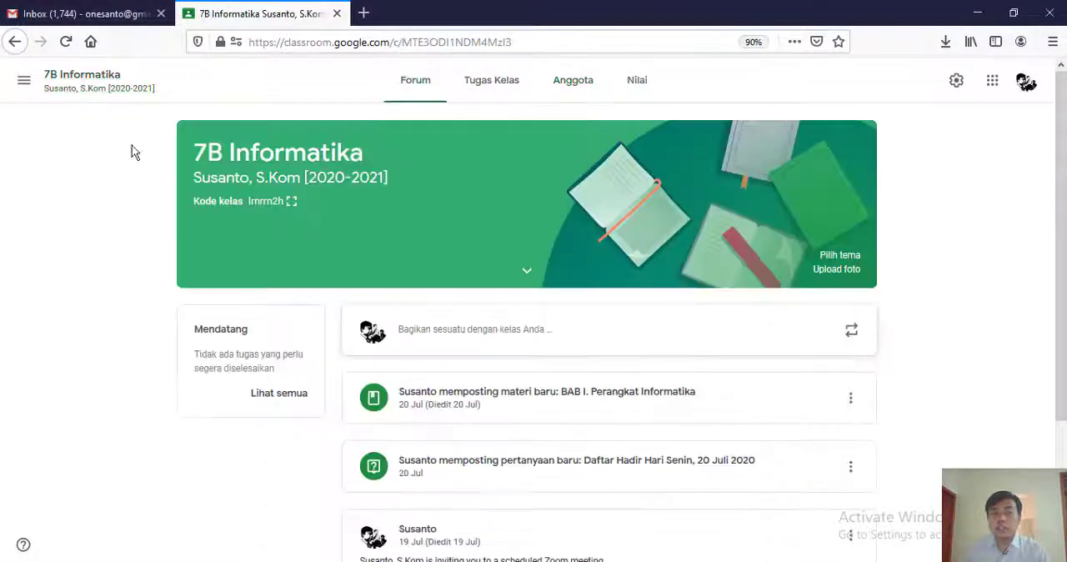
left_click(292, 204)
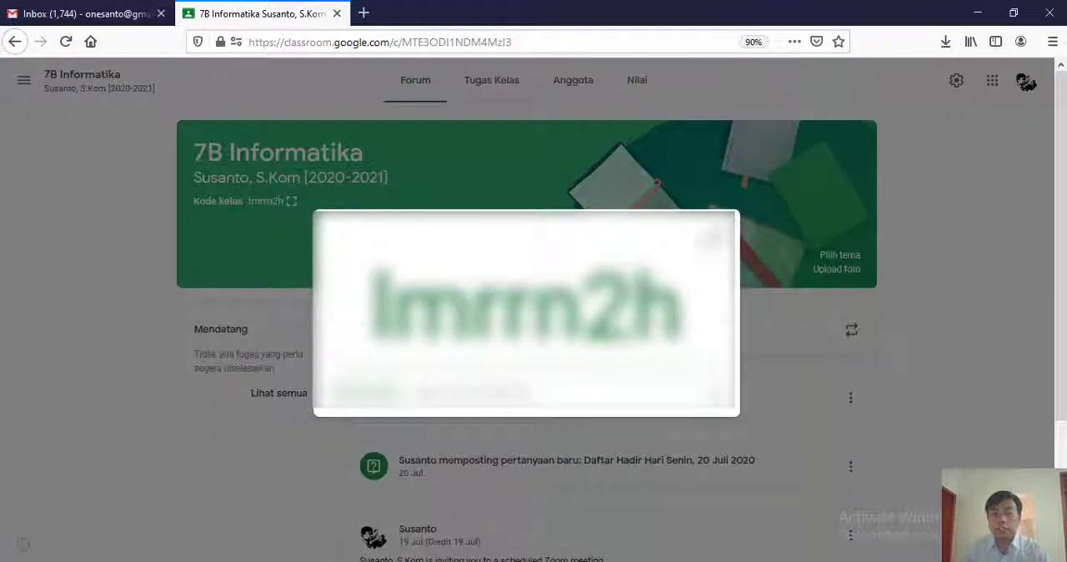
left_click(722, 232)
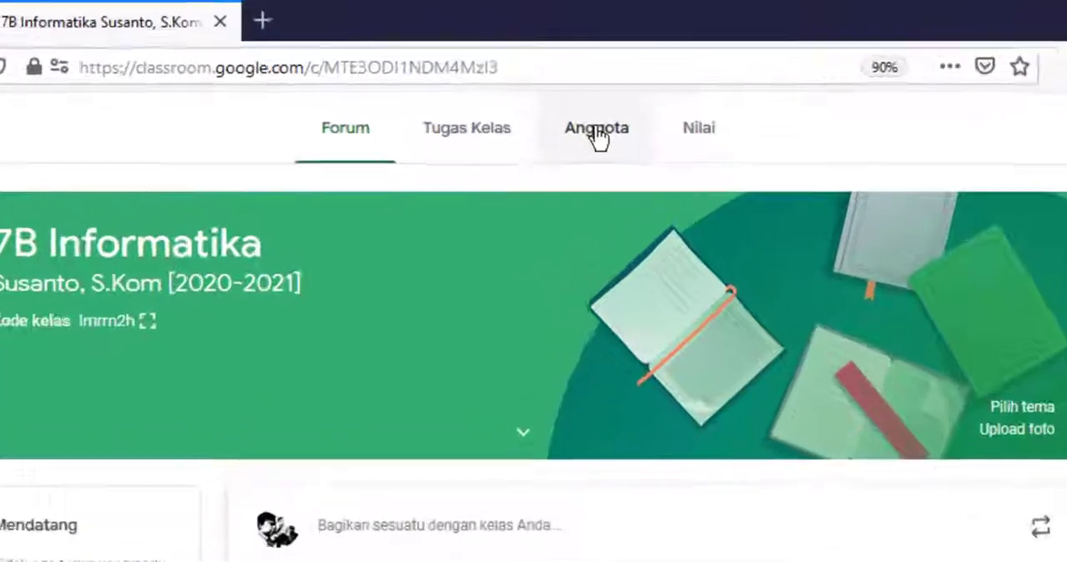
left_click(597, 134)
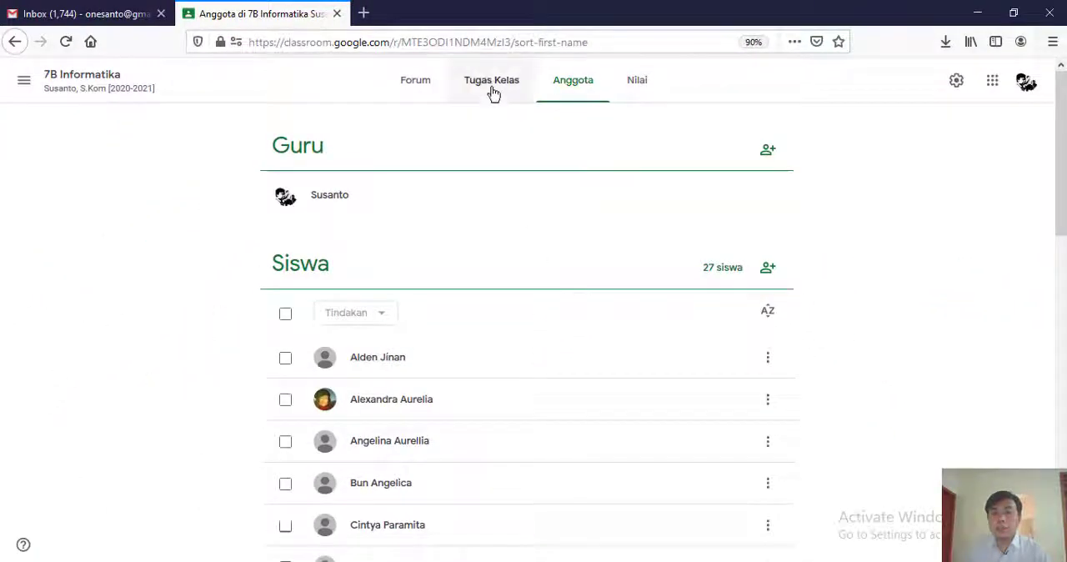
- Create a new Pertanyaan in the class's Tugas Kelas section
left_click(491, 90)
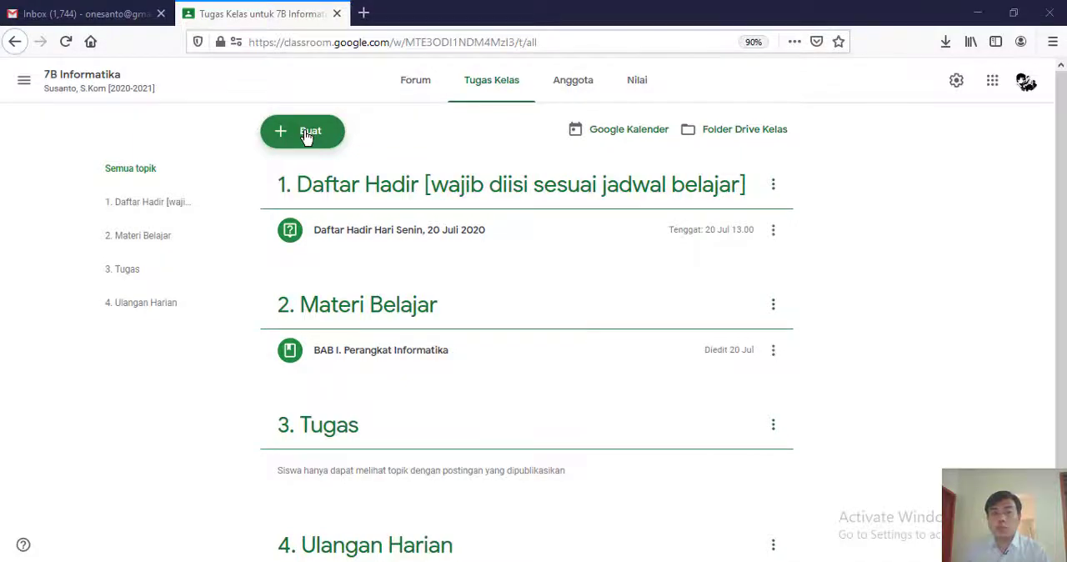
left_click(307, 133)
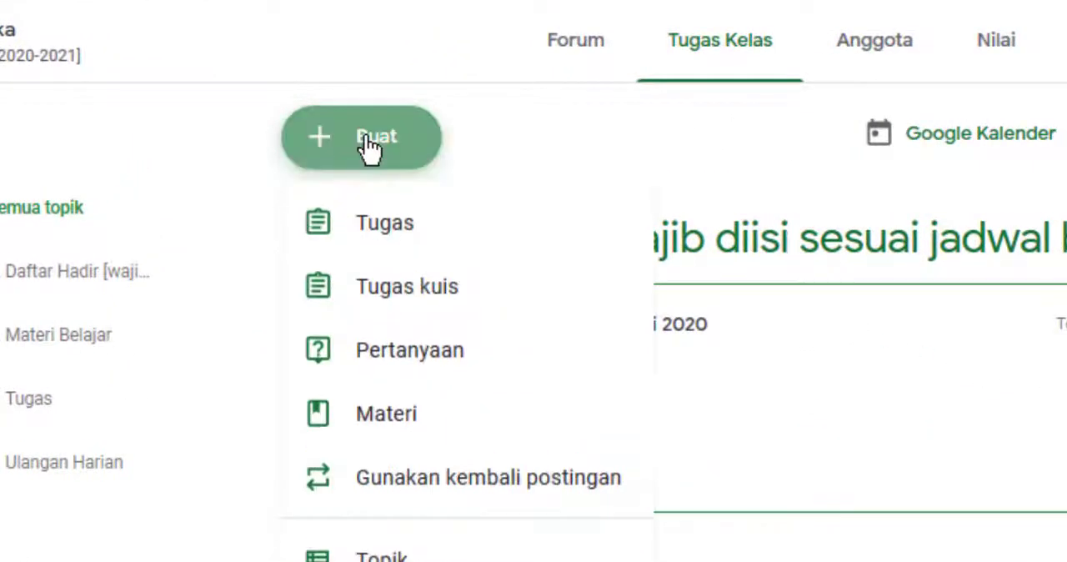
left_click(371, 354)
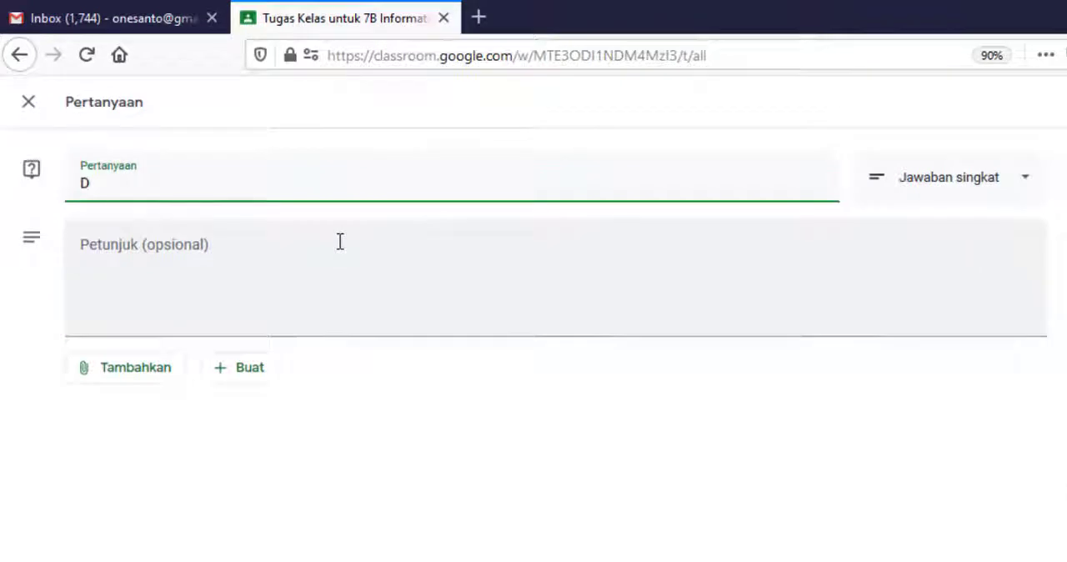
- Title the question "Daftar Hadir Rabu, 22 Juli 2020"
type("Daftar Hdir")
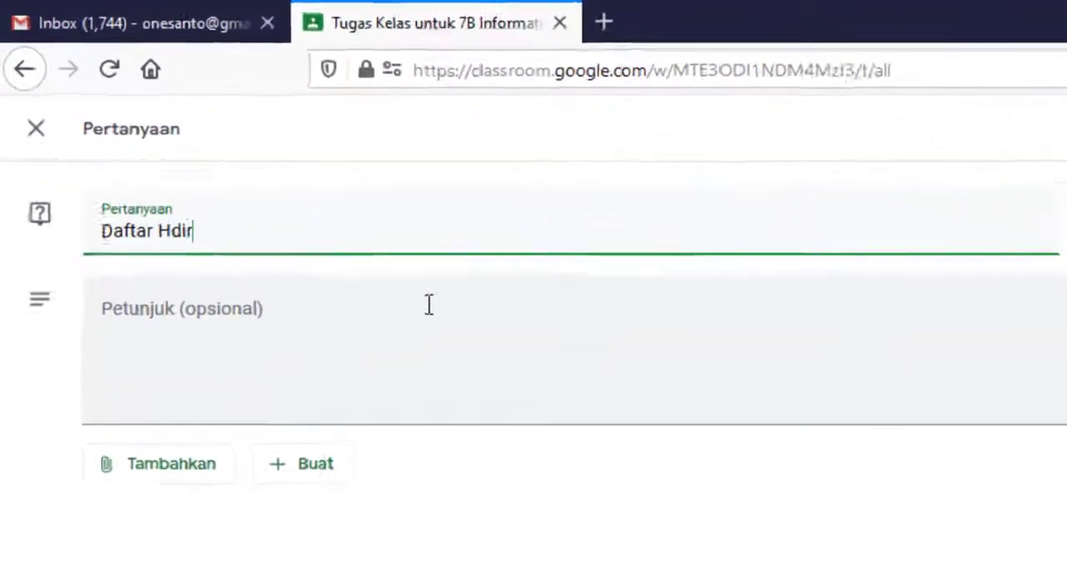
key("BackSpace")
key("BackSpace")
key("BackSpace")
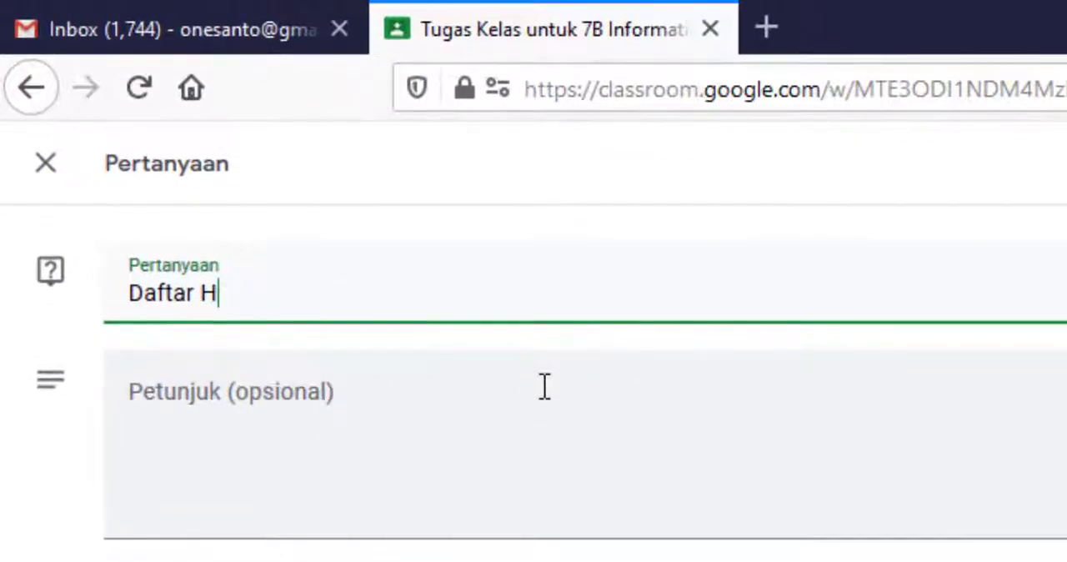
type("adir ")
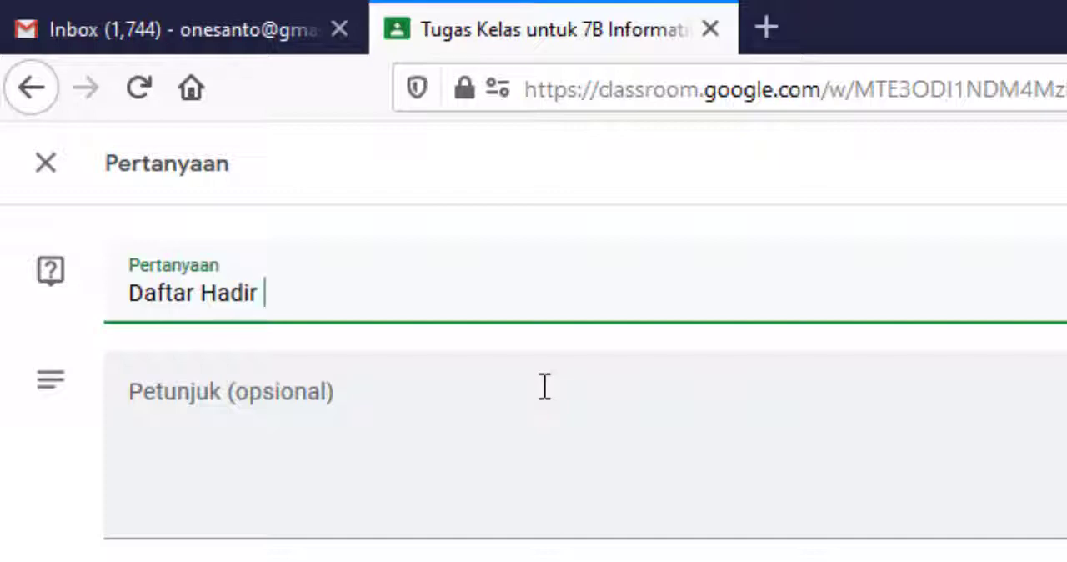
type("Rabu, 22 Juli")
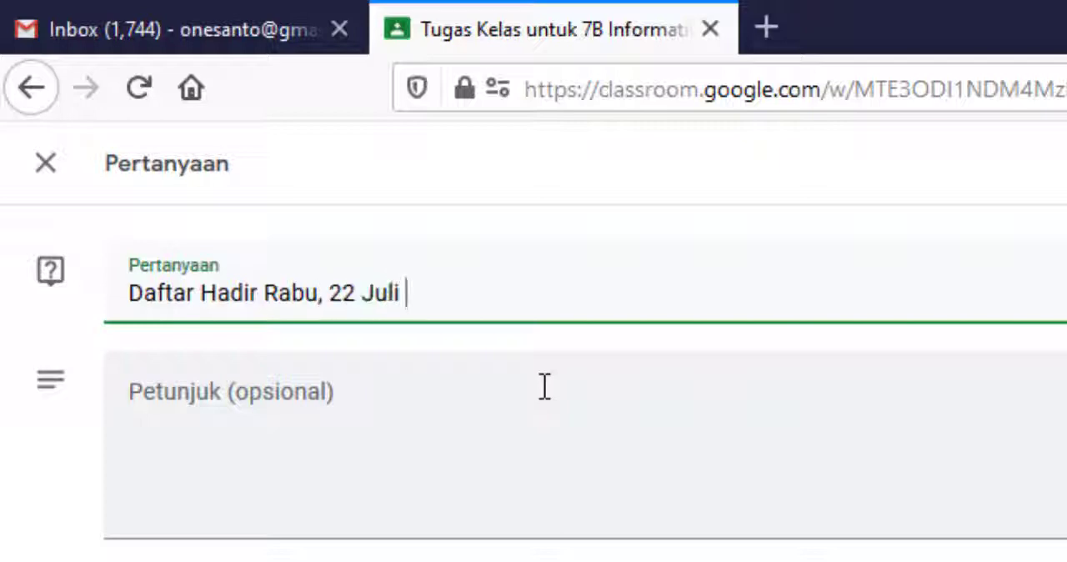
type("2020")
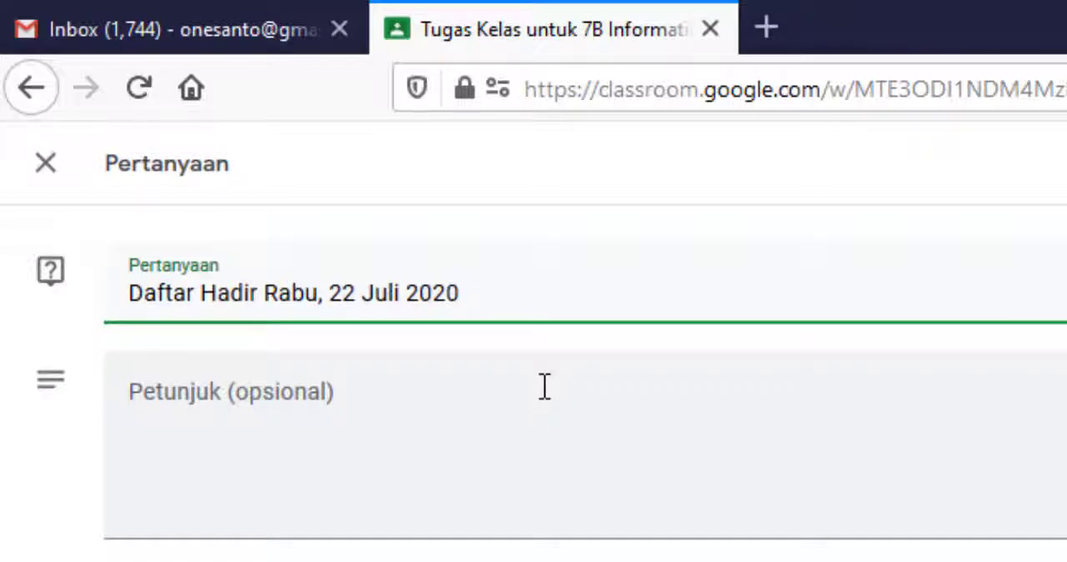
- Enter the instructions "Isilah daftar hadir beriktu ini!" and set the question type to Pilihan ganda
left_click(544, 386)
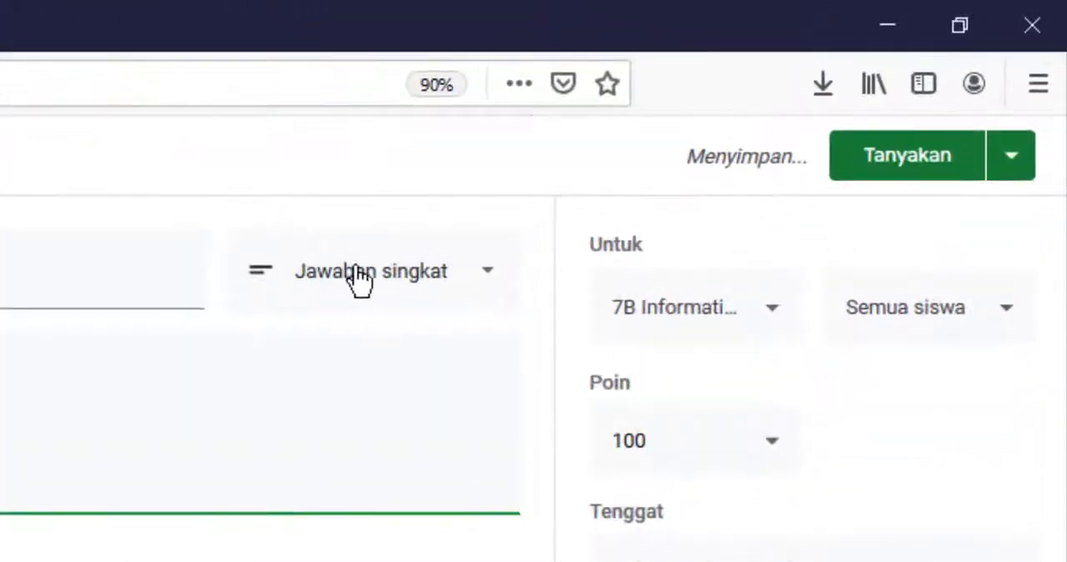
left_click(466, 271)
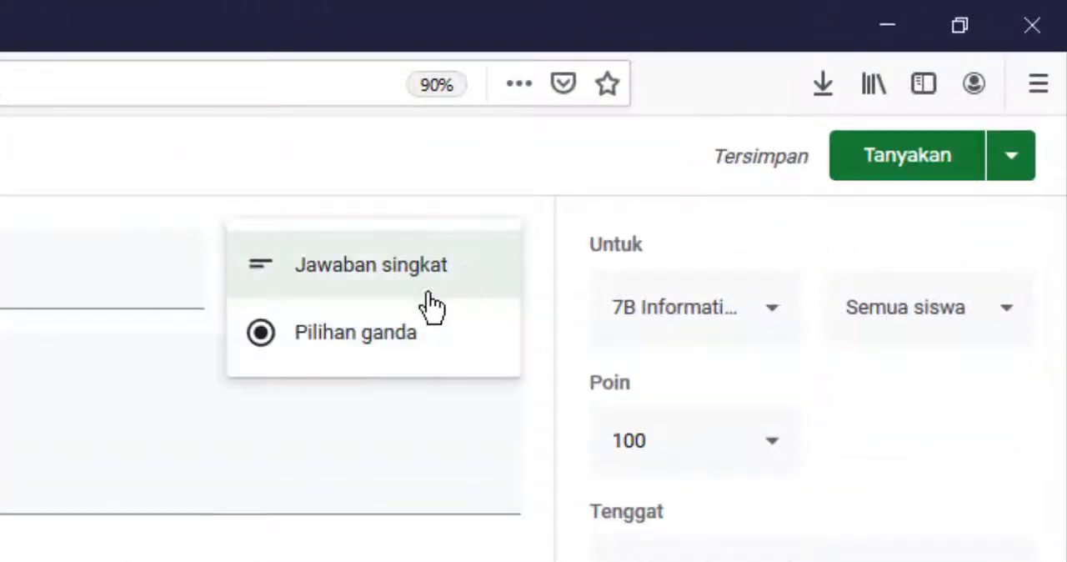
left_click(326, 341)
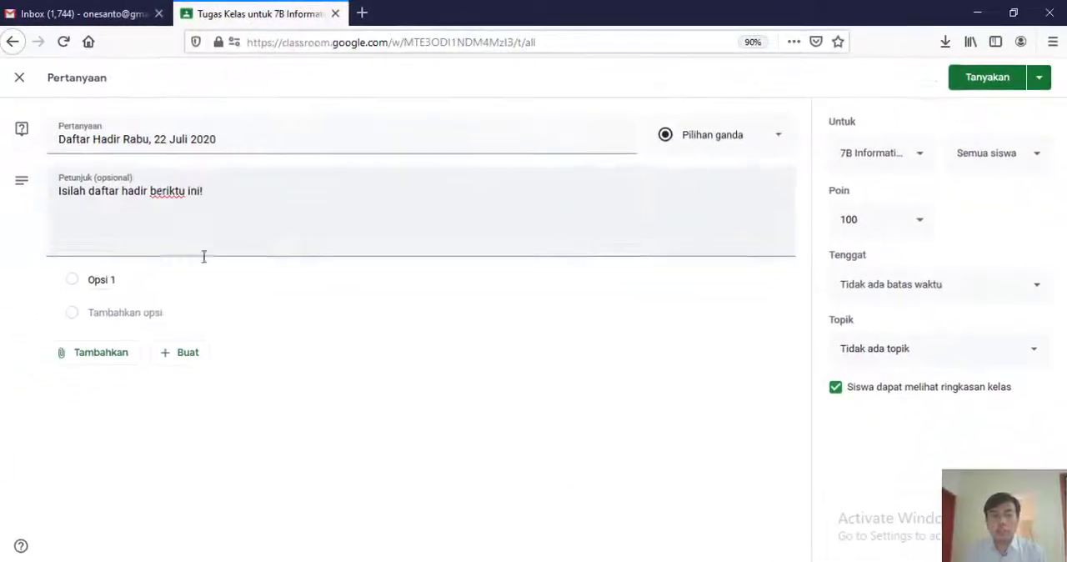
- Fill in three answer options for the question: Hadir, Sakit and Ijin
left_click(143, 279)
type("Hadir")
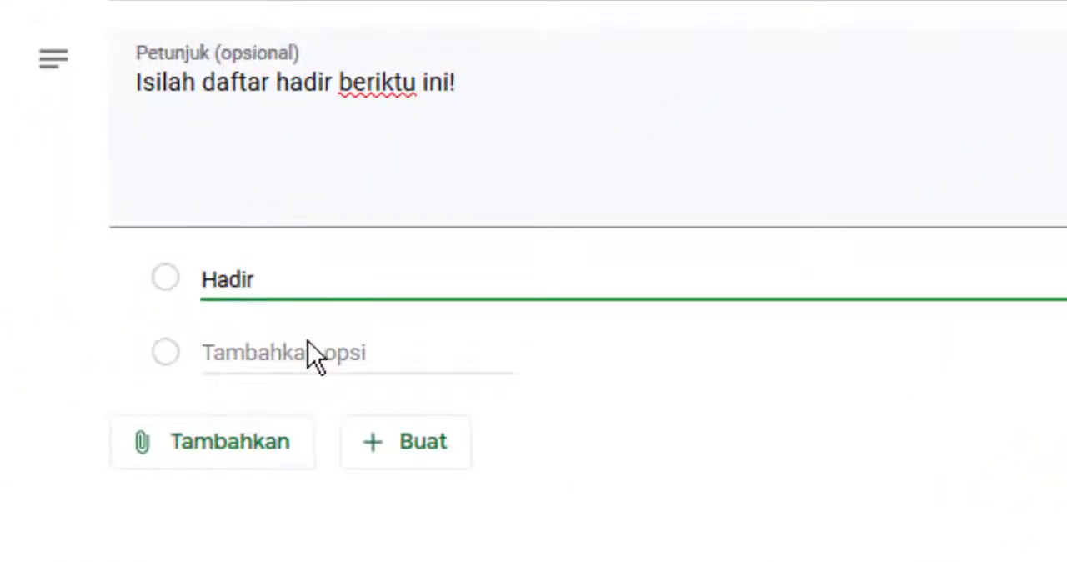
left_click(311, 352)
type("Sakit")
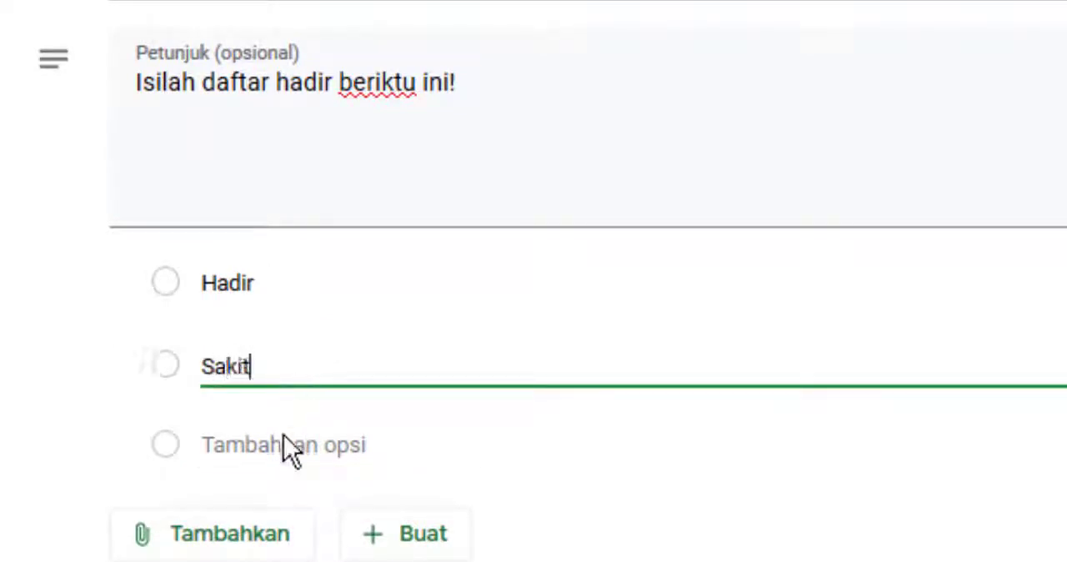
left_click(283, 442)
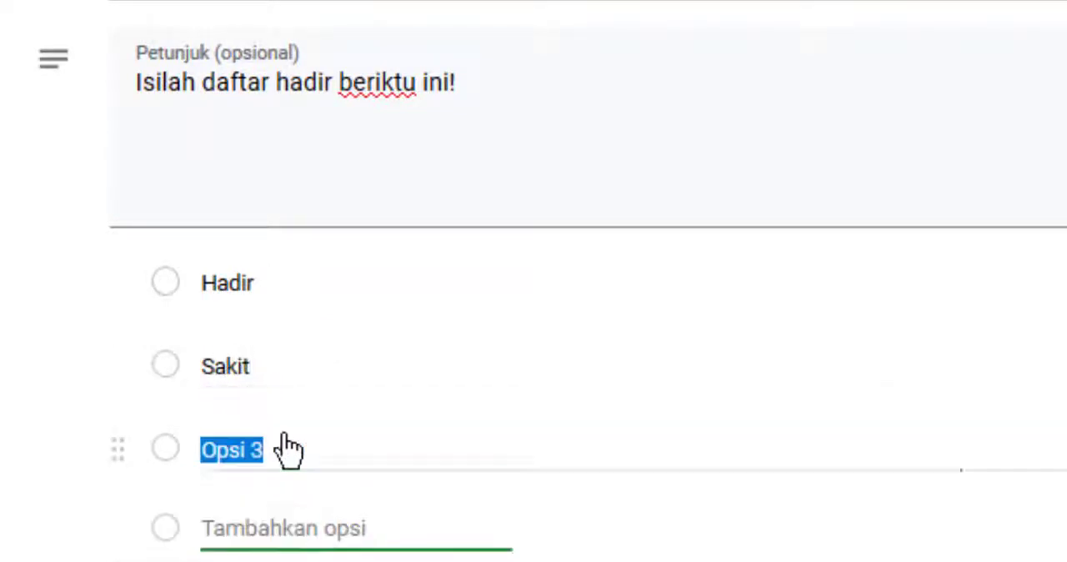
type("Ijin")
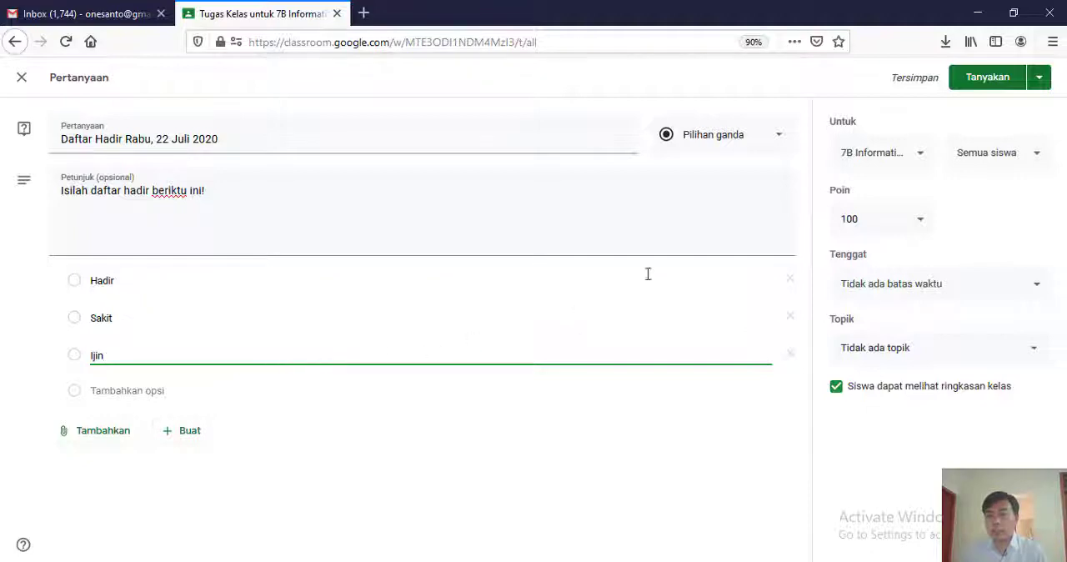
- Assign the question to classes 7A, 7C, 7D, 7E and 7F in addition to 7B Informatika
left_click(922, 157)
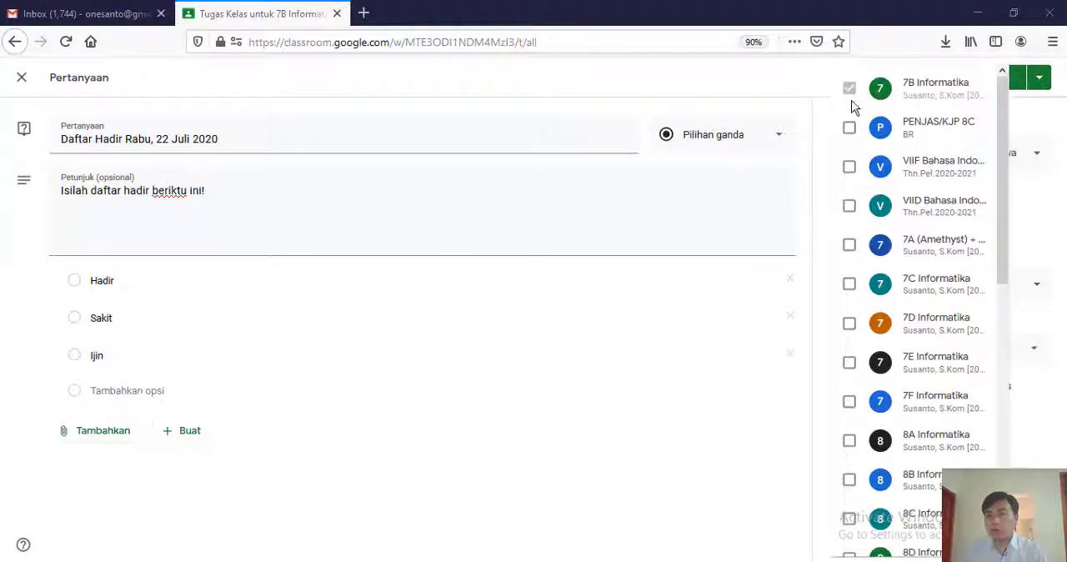
left_click(852, 248)
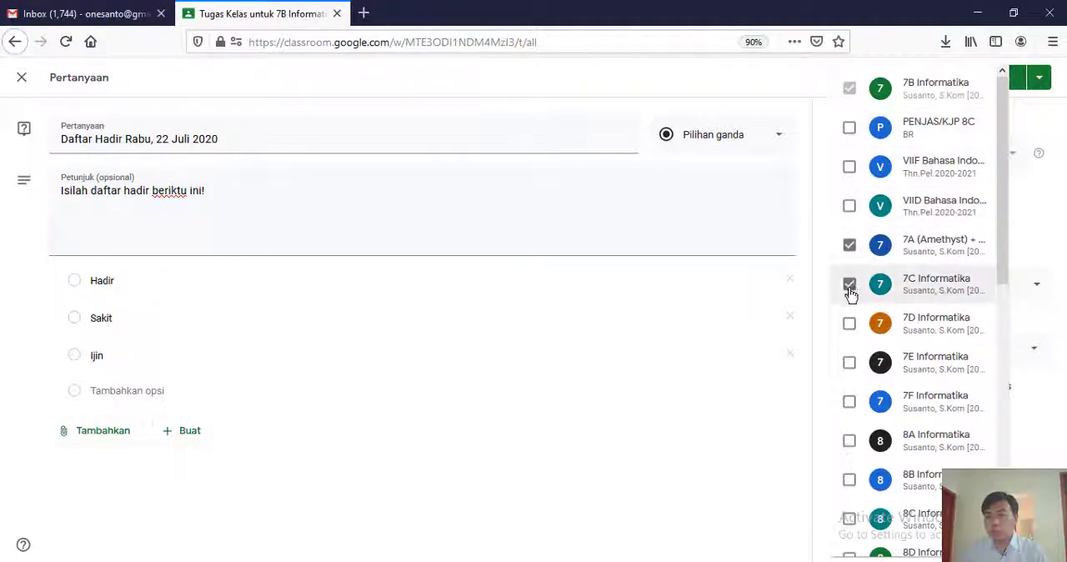
left_click(851, 325)
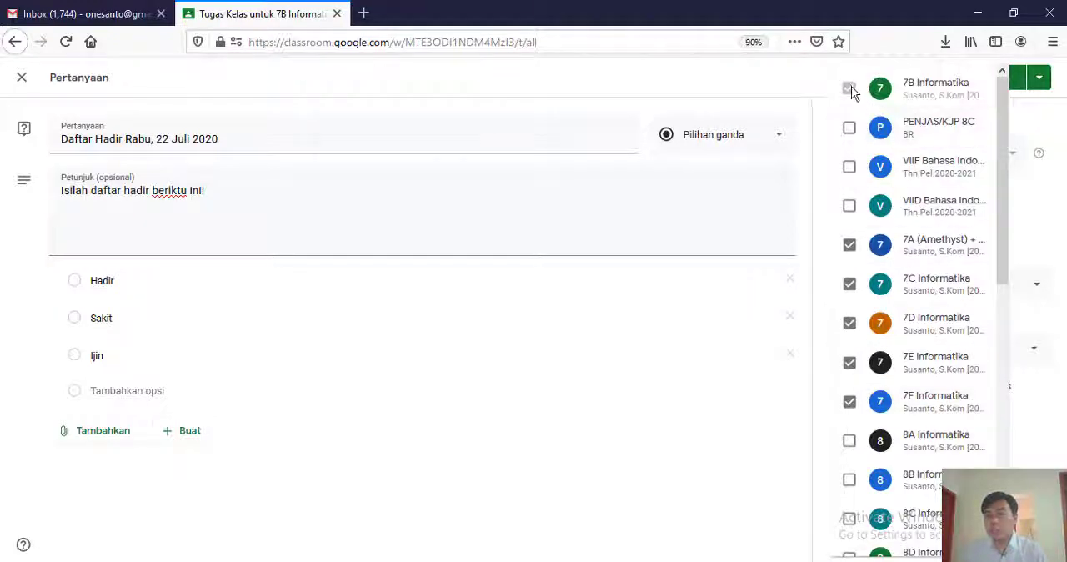
left_click(737, 350)
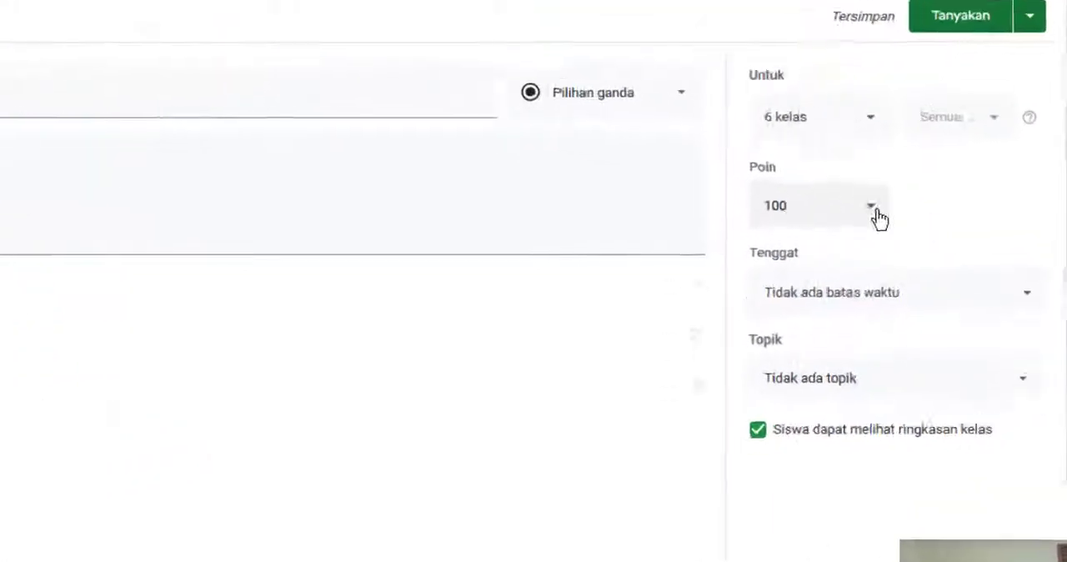
- Set the points to Tidak dinilai and turn off "Siswa dapat melihat ringkasan kelas"
left_click(921, 220)
left_click(745, 253)
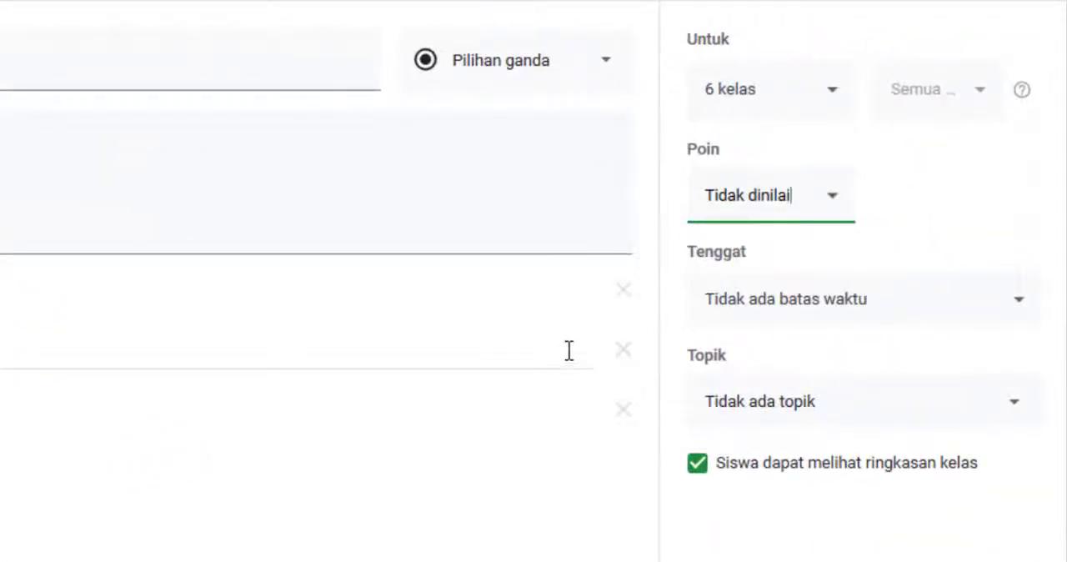
left_click(699, 477)
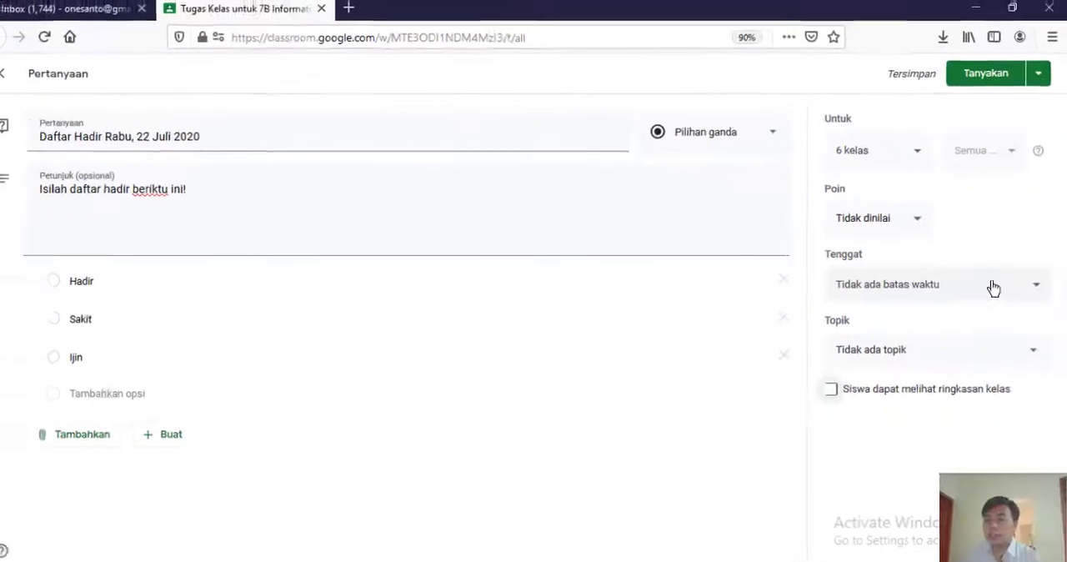
- Set the question's deadline to 22 Jul 2020 at 14.00 and its topic to "1. Daftar Hadir [wajib diisi sesuai jadwal belajar]"
left_click(1035, 288)
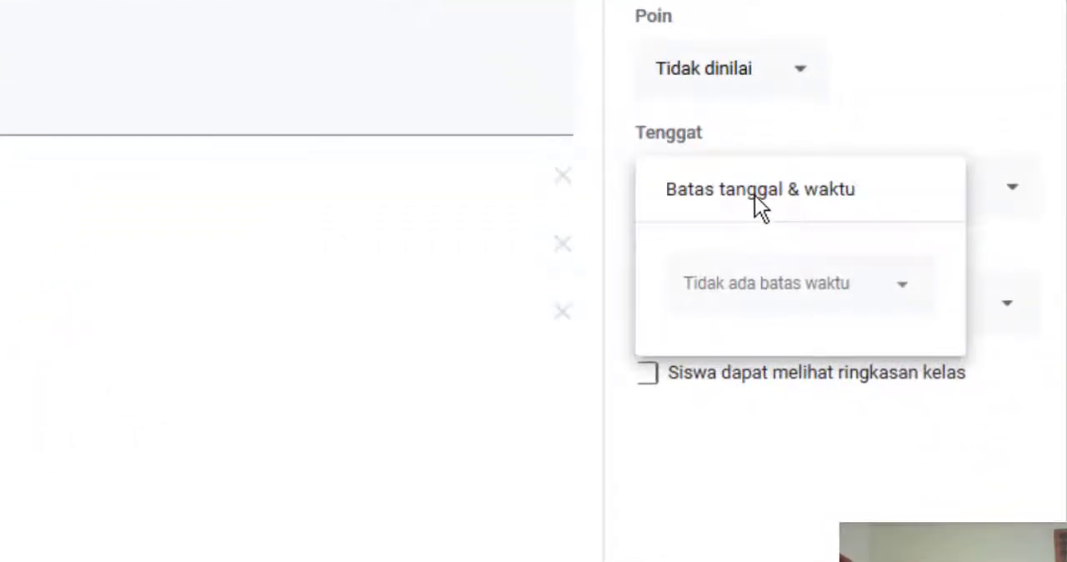
left_click(750, 292)
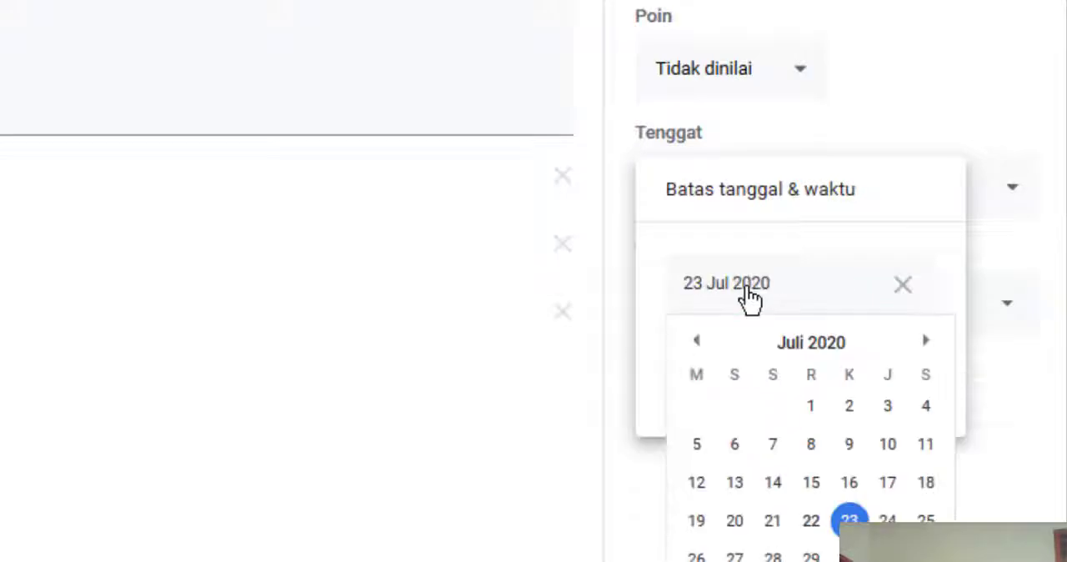
left_click(821, 521)
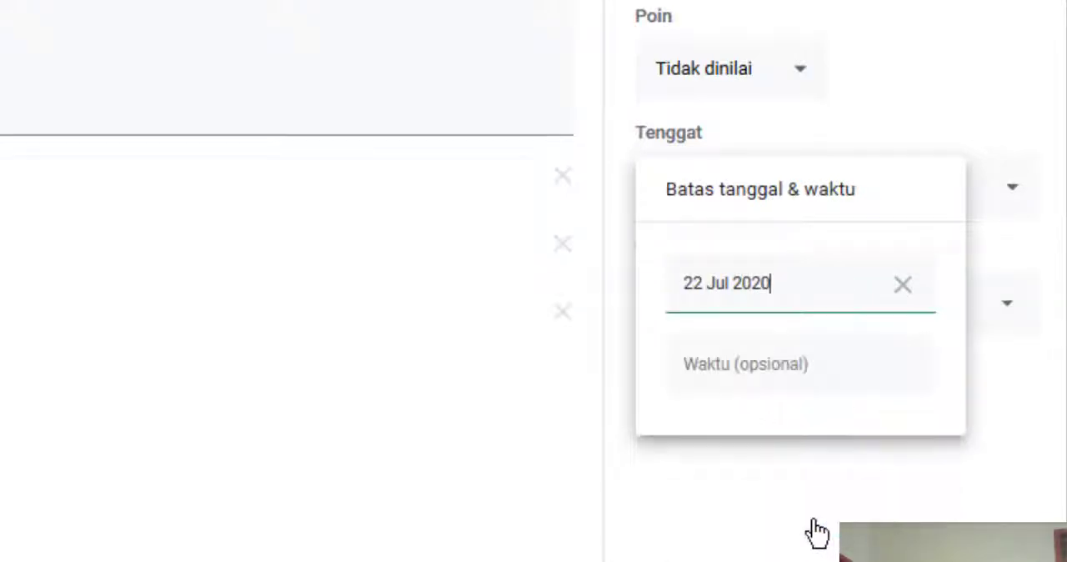
left_click(768, 369)
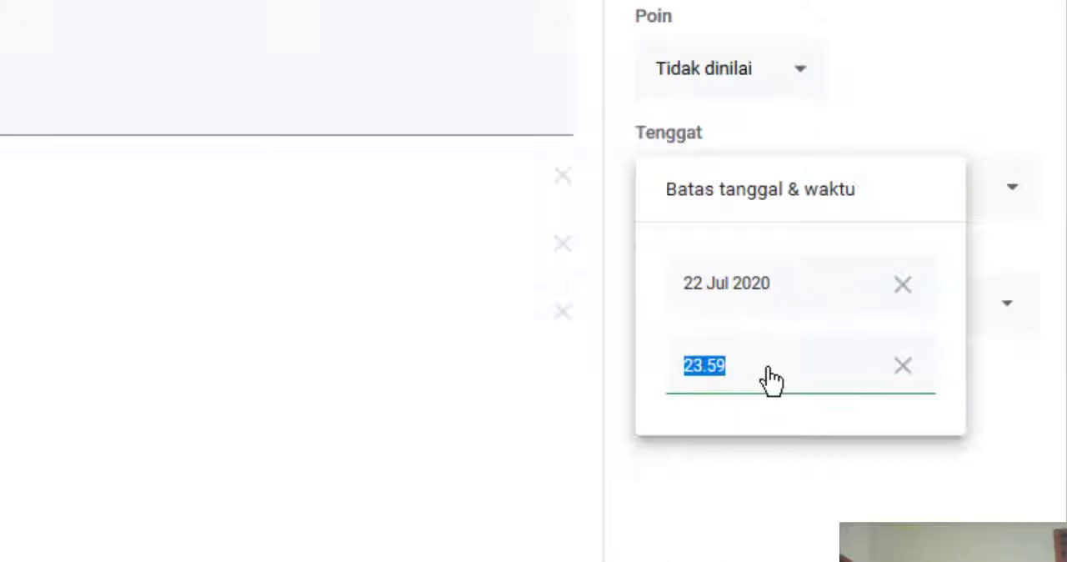
type("14")
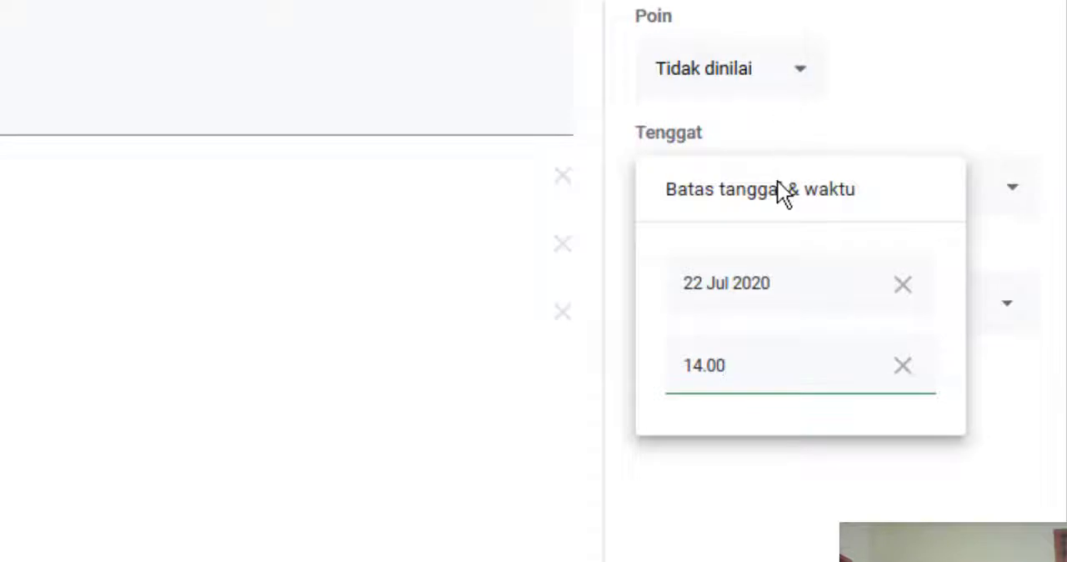
left_click(522, 326)
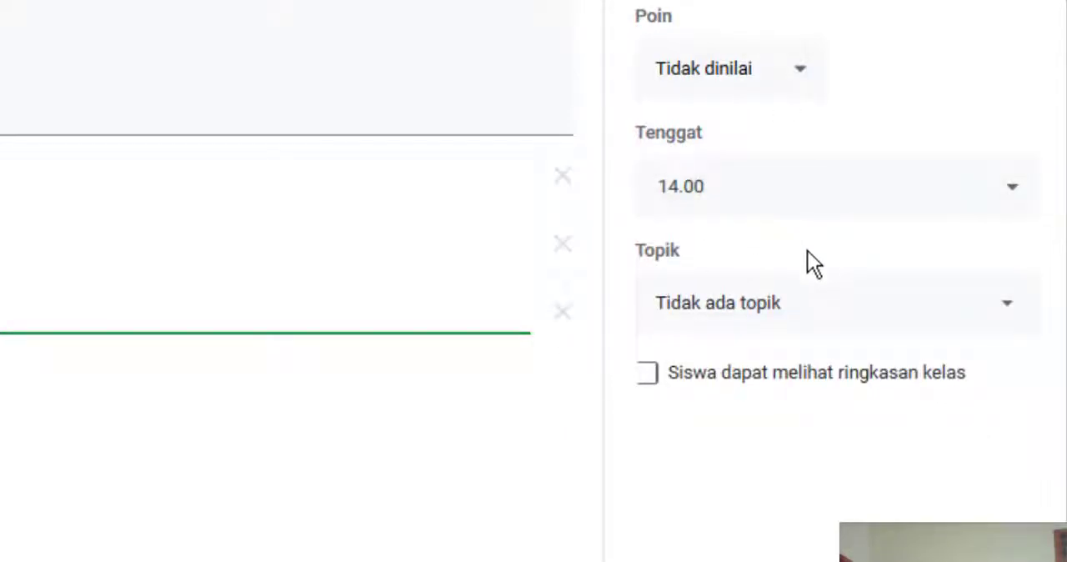
left_click(710, 309)
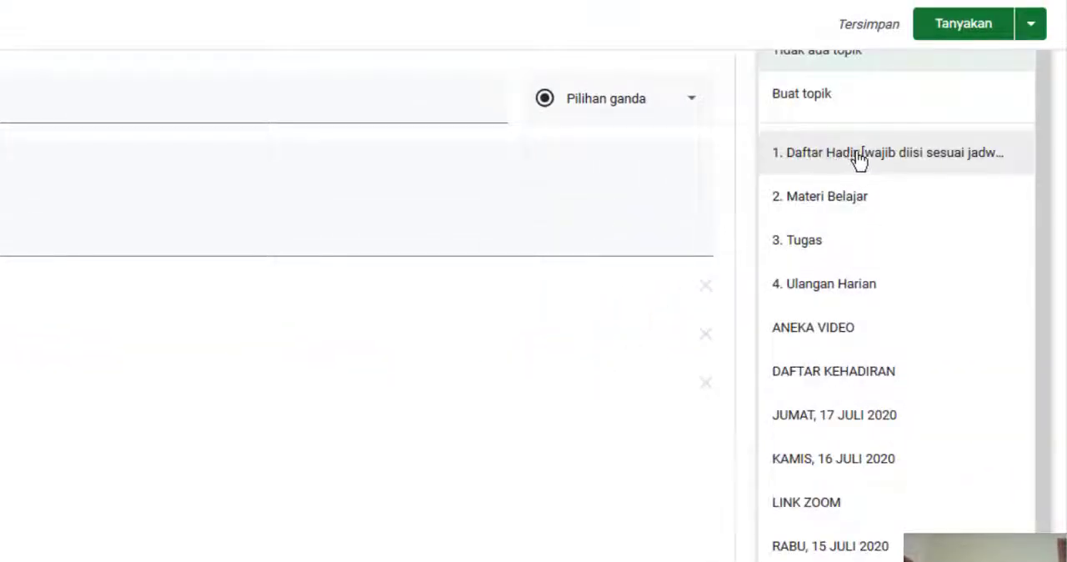
left_click(849, 162)
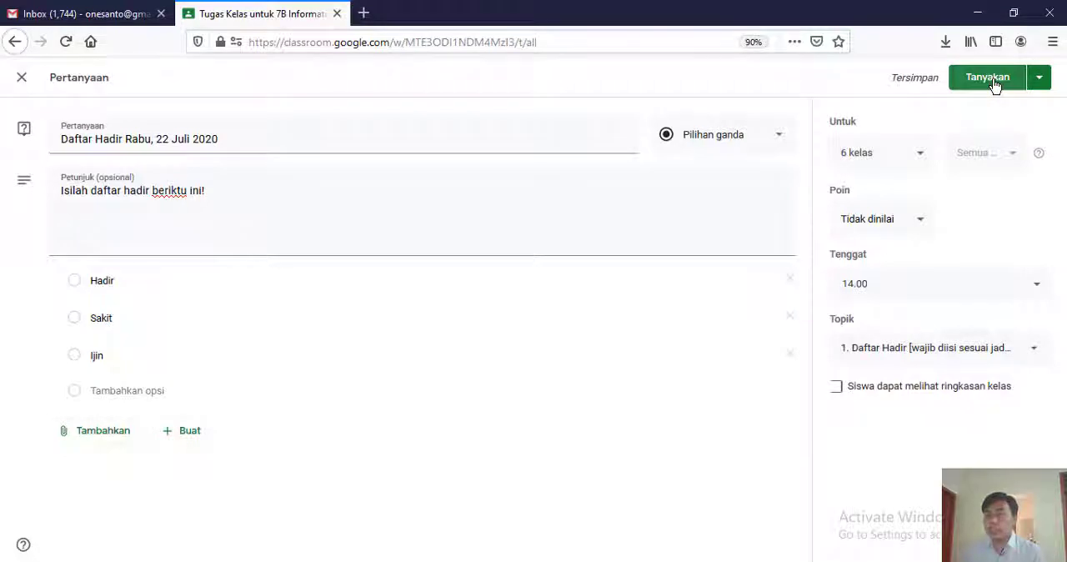
- Remove classes 7A, 7C, 7D, 7E and 7F from the question's recipients, leaving only 7B Informatika, and post the question
left_click(921, 156)
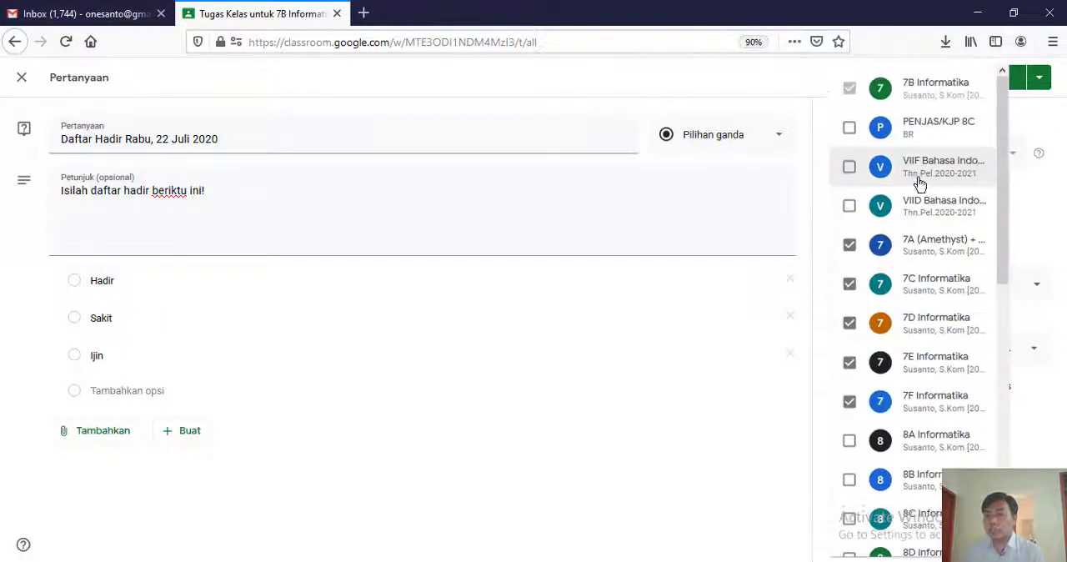
left_click(850, 247)
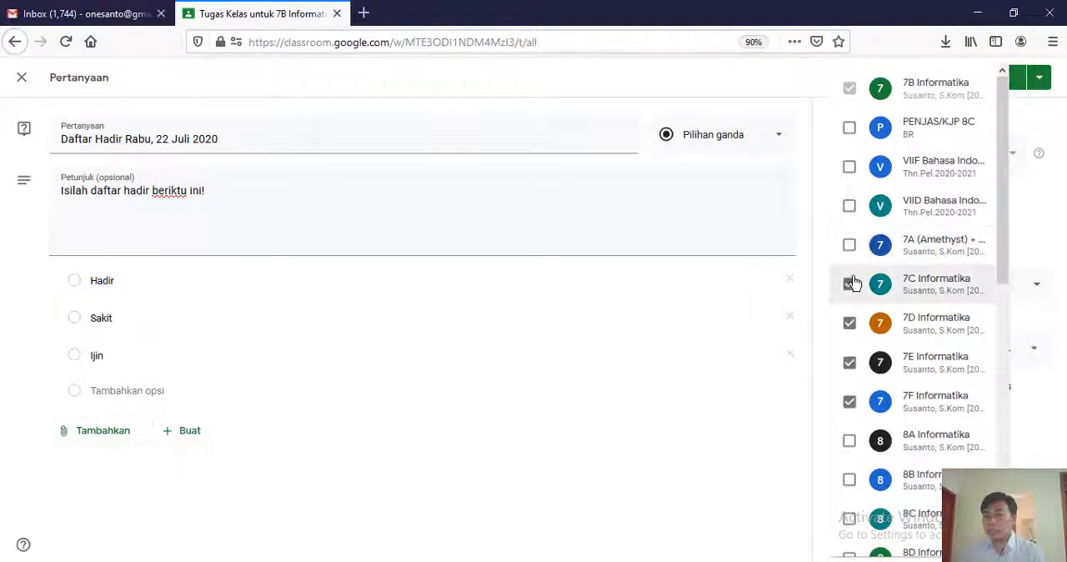
left_click(850, 285)
left_click(848, 324)
left_click(850, 364)
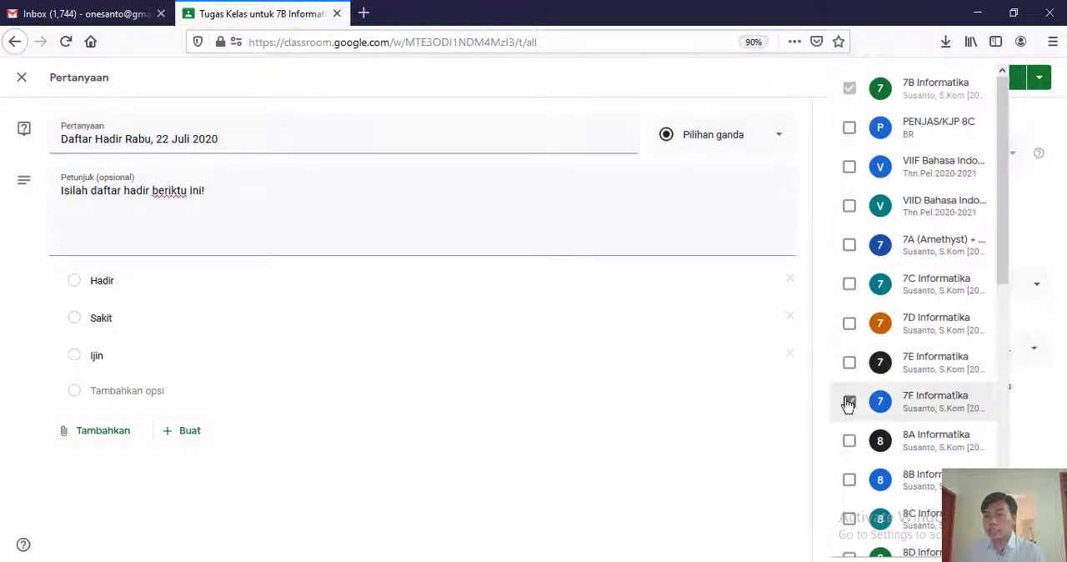
left_click(850, 402)
left_click(784, 409)
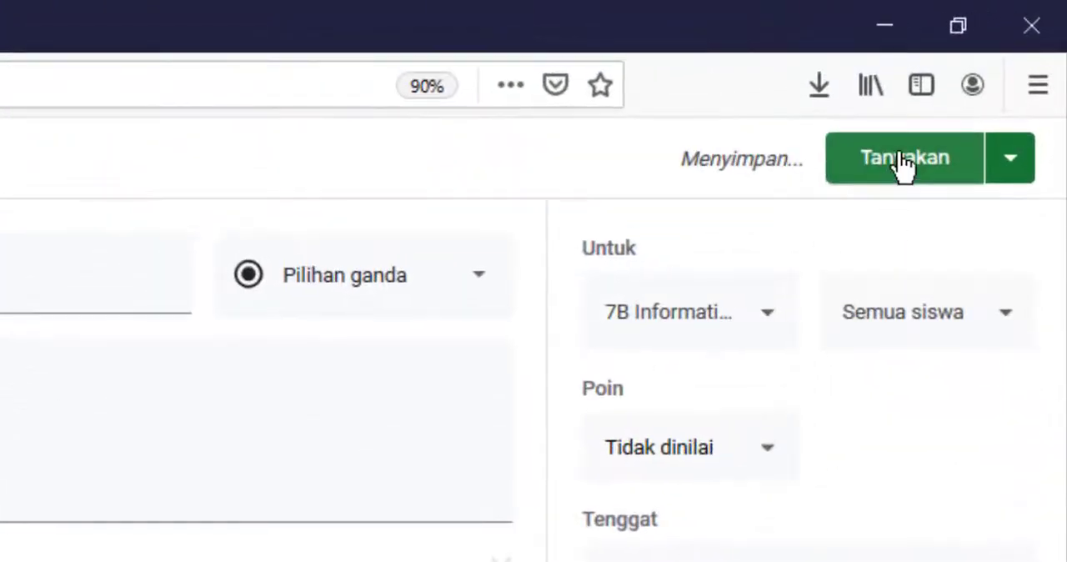
left_click(904, 165)
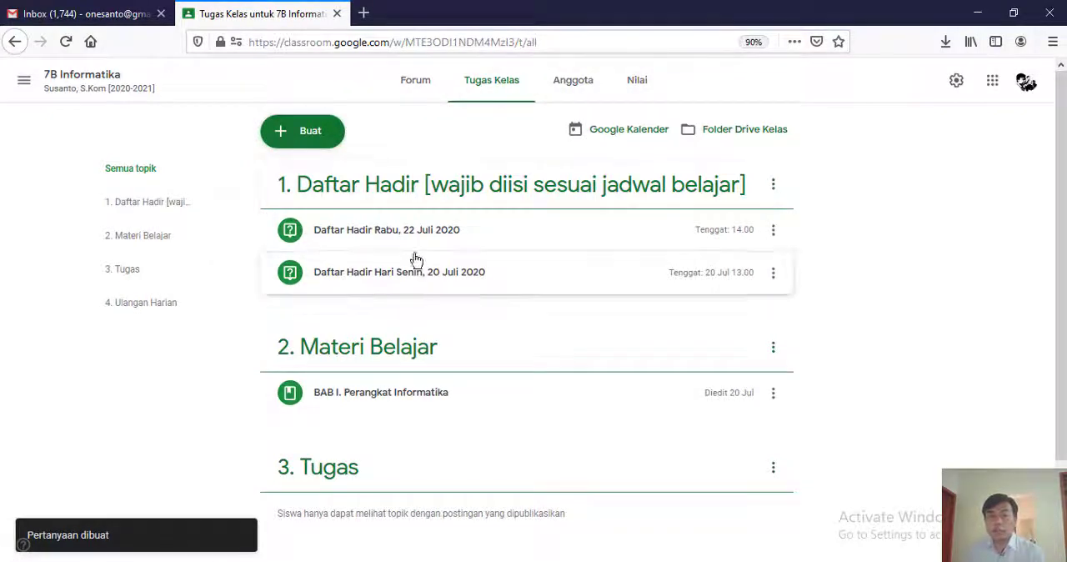
- Check the details of the new Rabu, 22 Juli 2020 attendance question and the response summary of the Senin, 20 Juli 2020 one
left_click(354, 241)
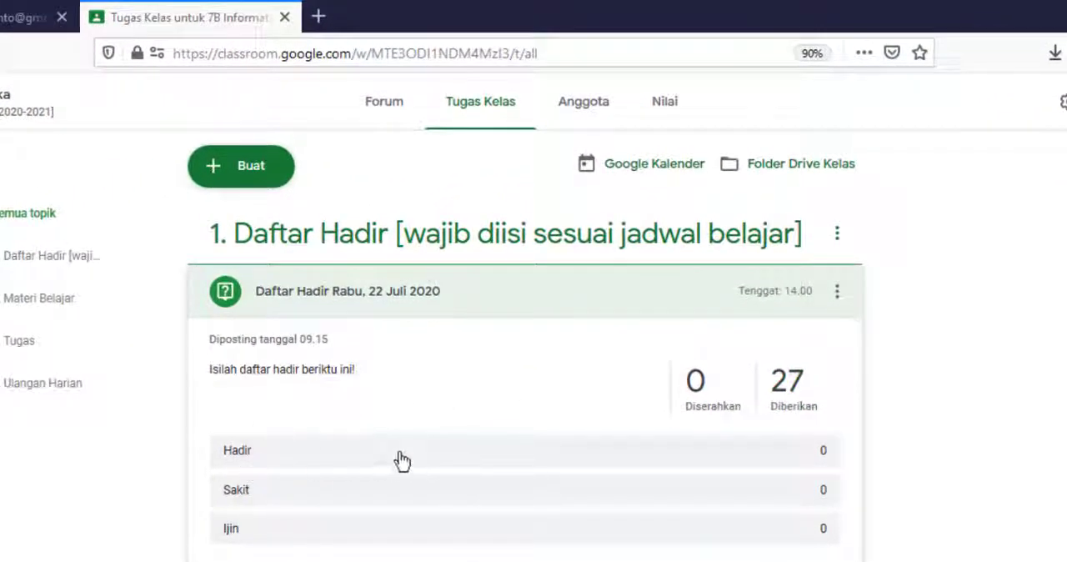
left_click(324, 301)
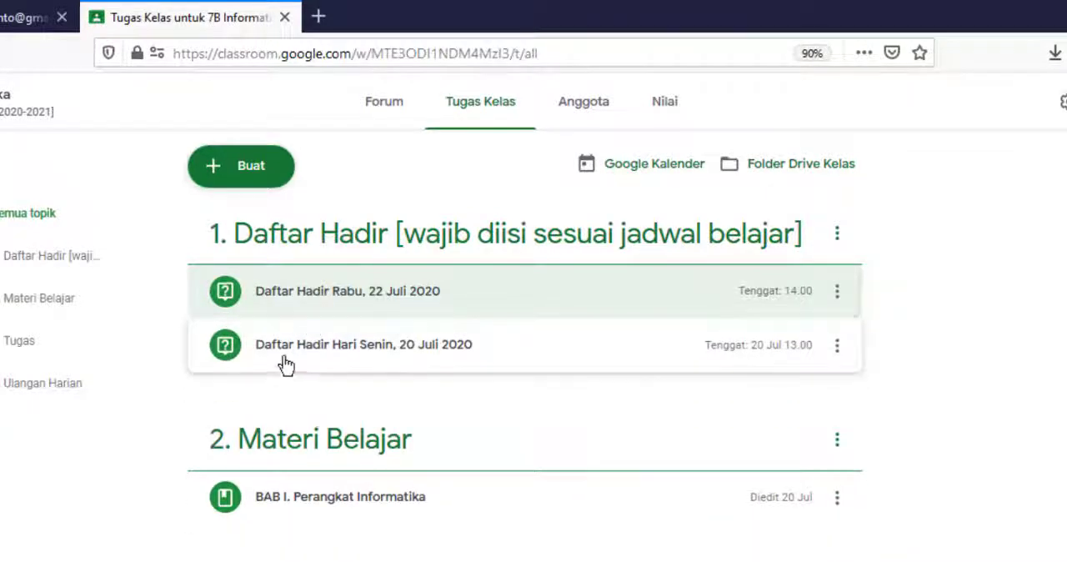
left_click(340, 357)
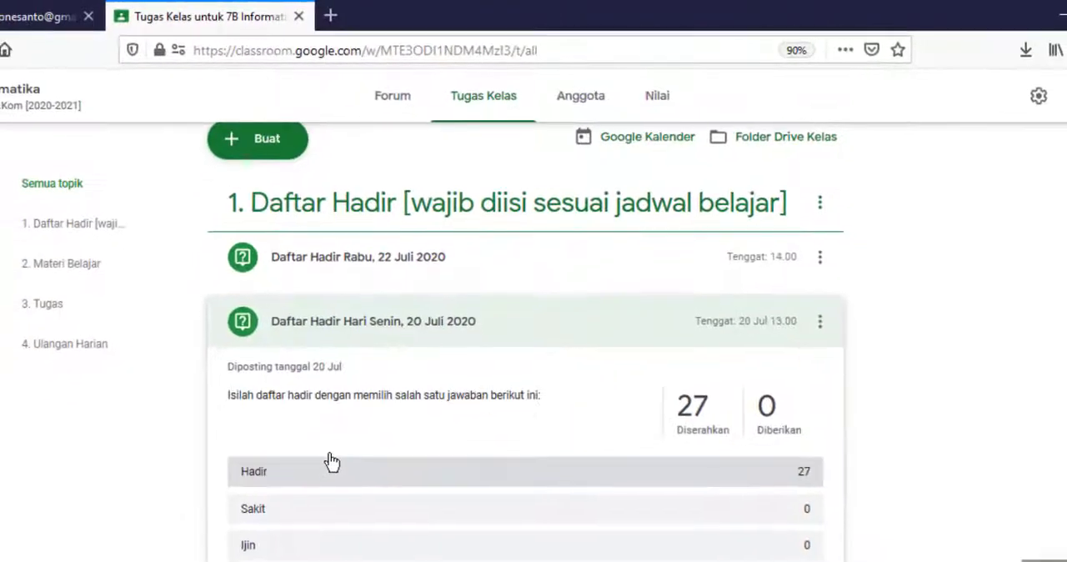
scroll(301, 518, "down", 3)
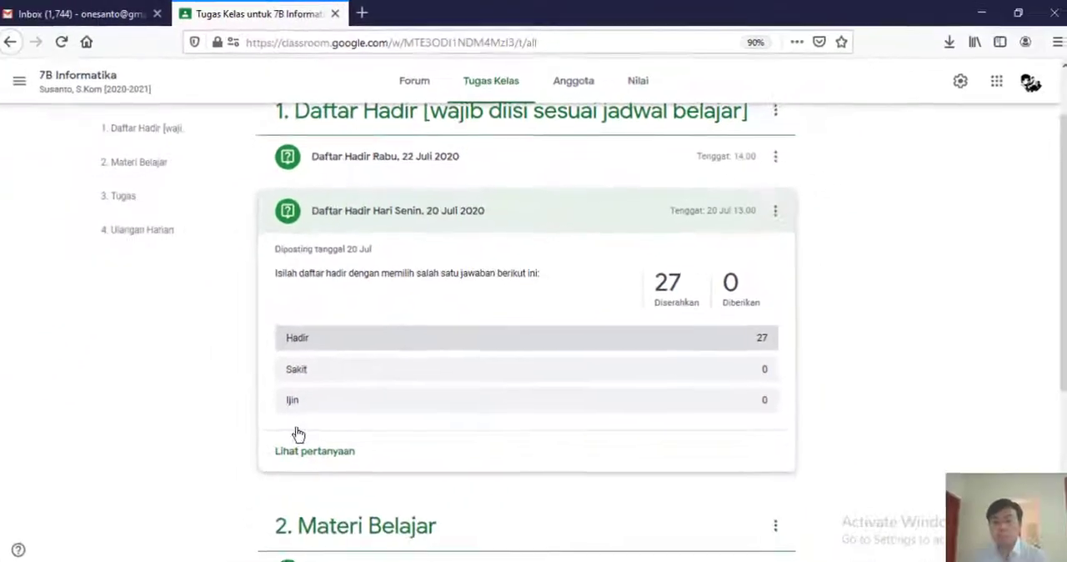
- Review the full list of student submissions for the question Daftar Hadir Hari Senin, 20 Juli 2020
left_click(295, 450)
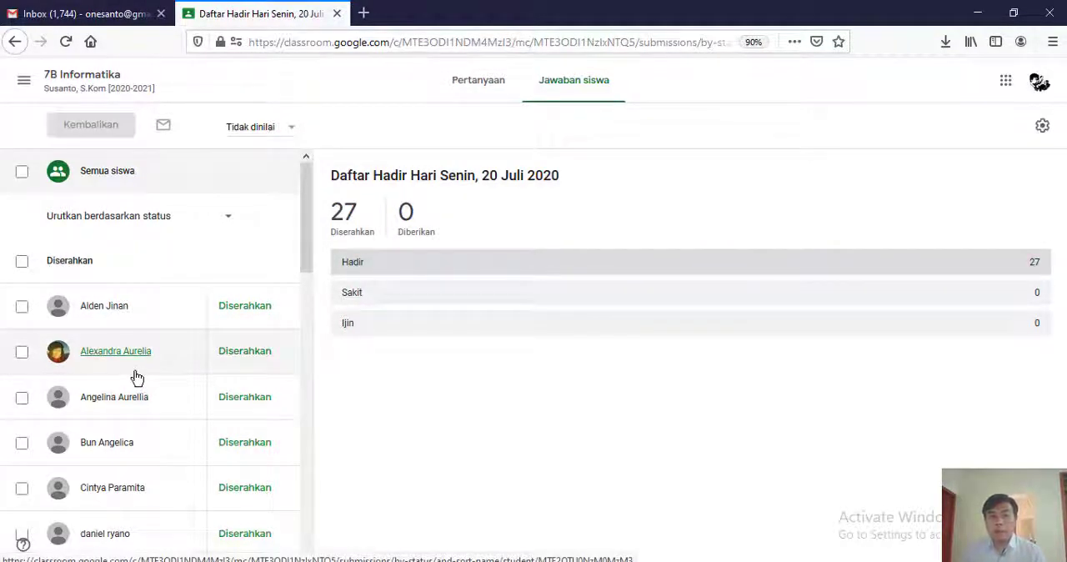
scroll(137, 378, "down", 5)
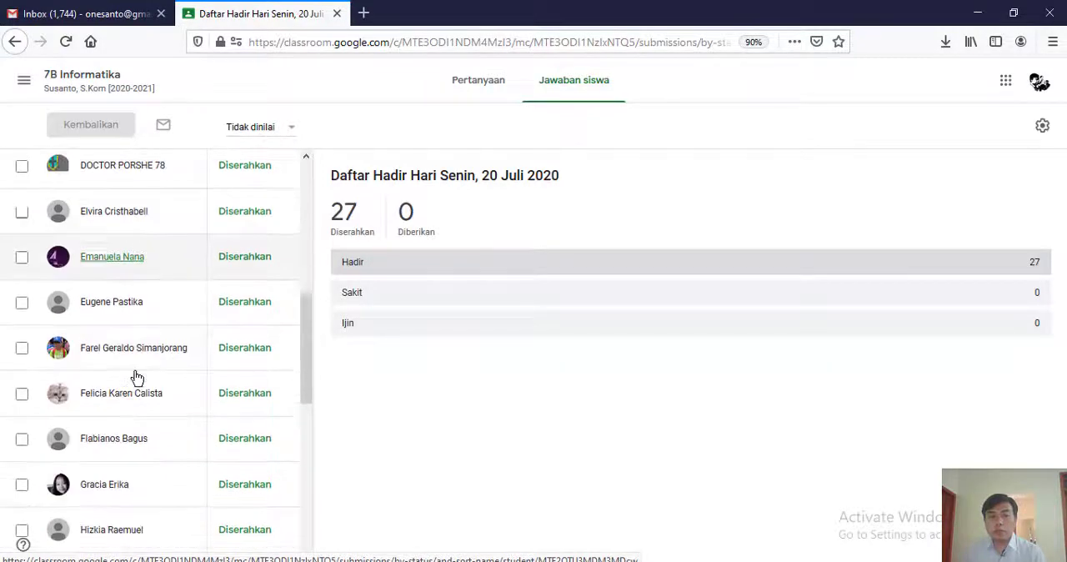
scroll(137, 378, "down", 3)
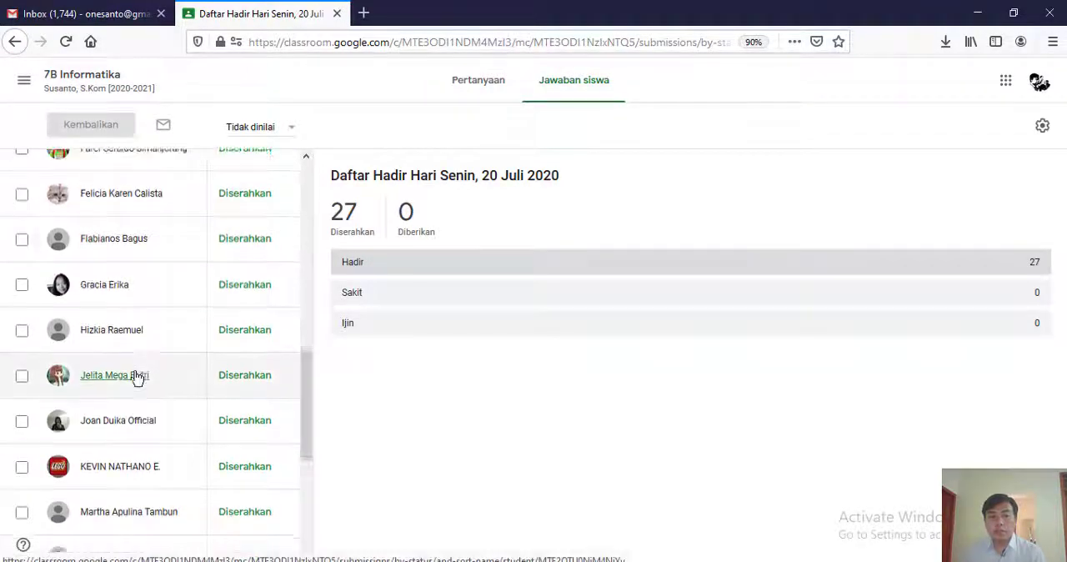
scroll(137, 377, "down", 3)
scroll(137, 378, "down", 3)
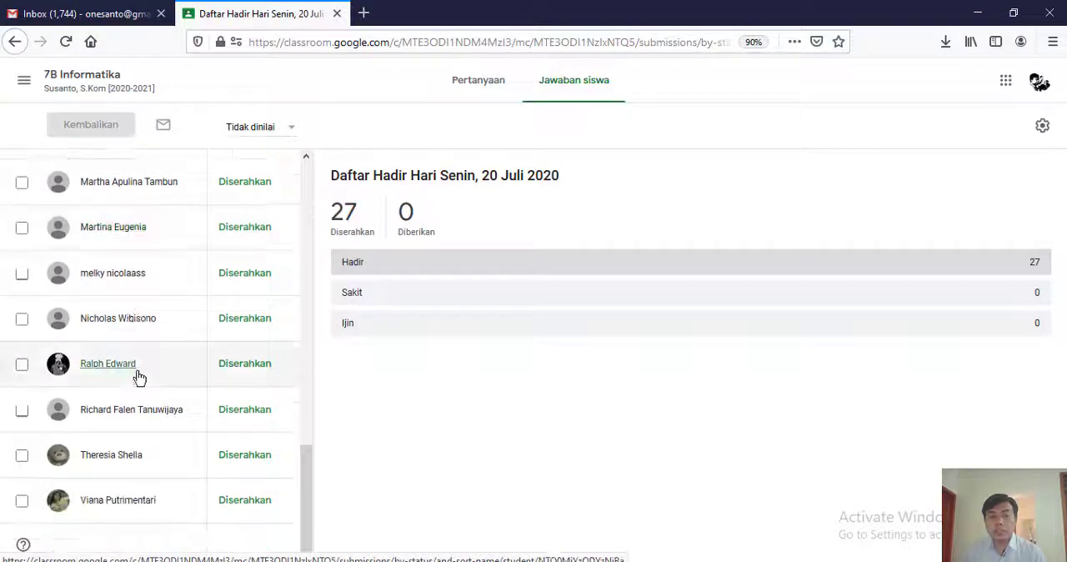
scroll(129, 498, "up", 10)
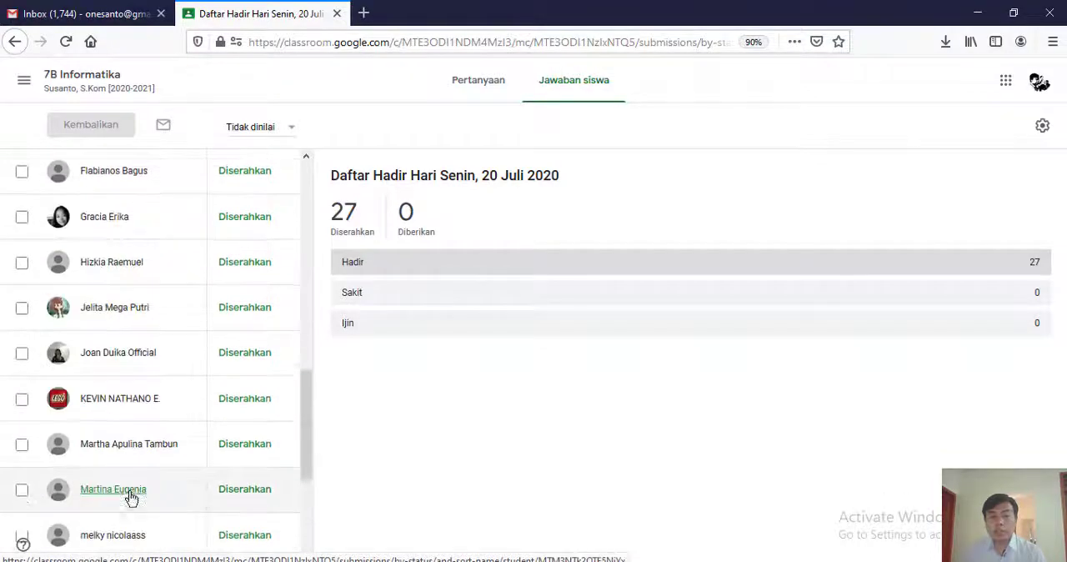
scroll(134, 490, "up", 5)
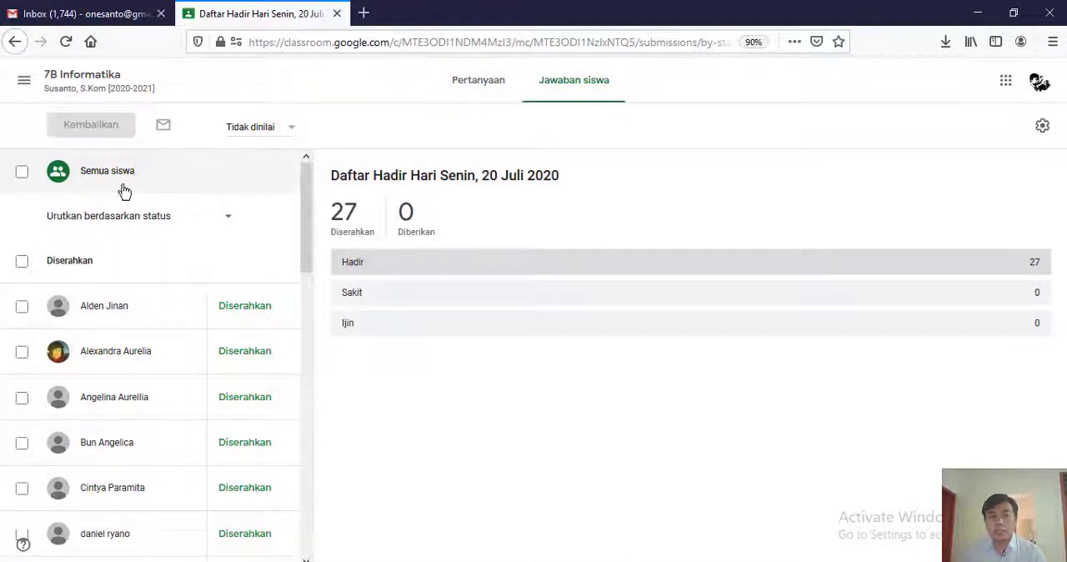
- Go back to the 7B Informatika classwork, view the Senin, 20 Juli 2020 question's responses once more and return to the classwork
left_click(77, 77)
left_click(500, 82)
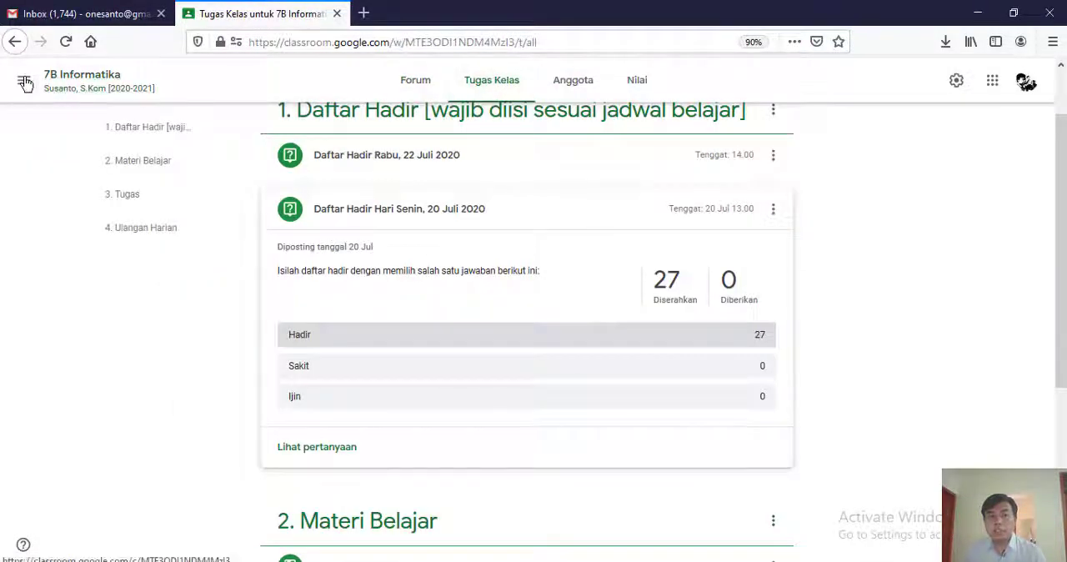
left_click(334, 448)
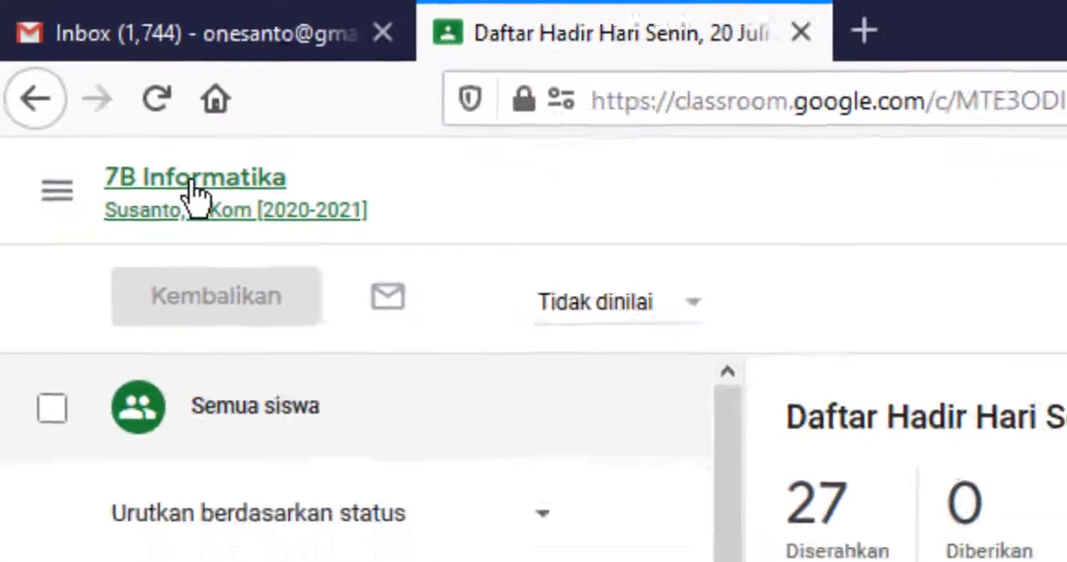
left_click(178, 215)
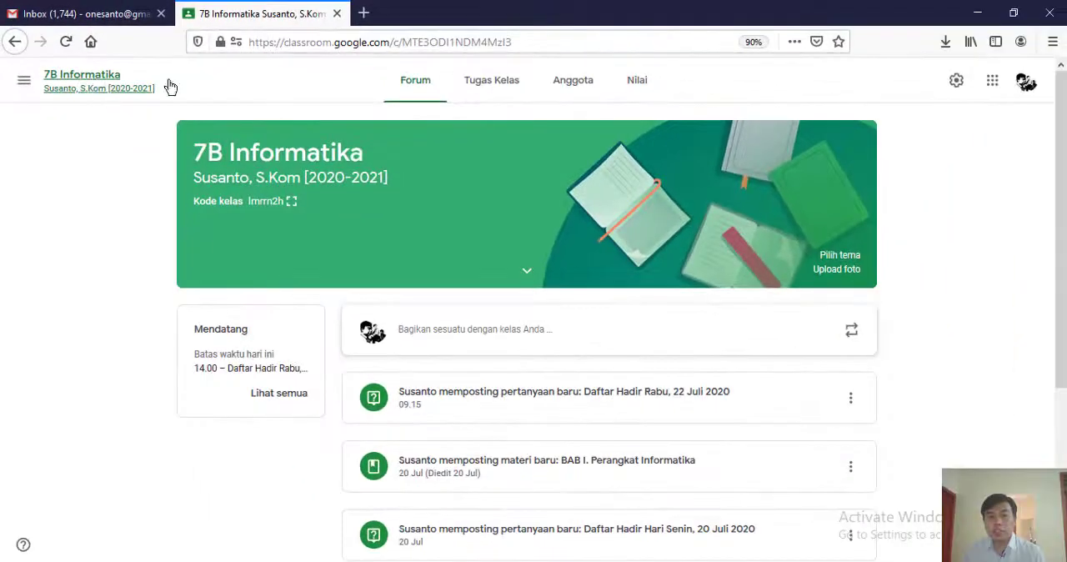
left_click(488, 87)
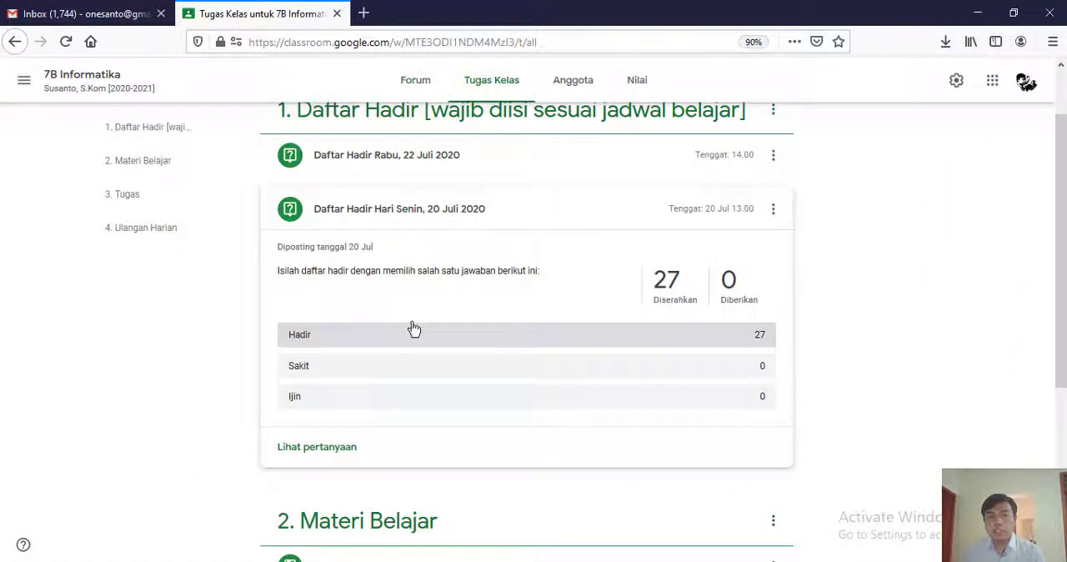
- Create a new quiz assignment (Tugas kuis) in 7B Informatika titled "Daftar Hadir Rabu, 22 Juli 2020"
scroll(414, 327, "up", 2)
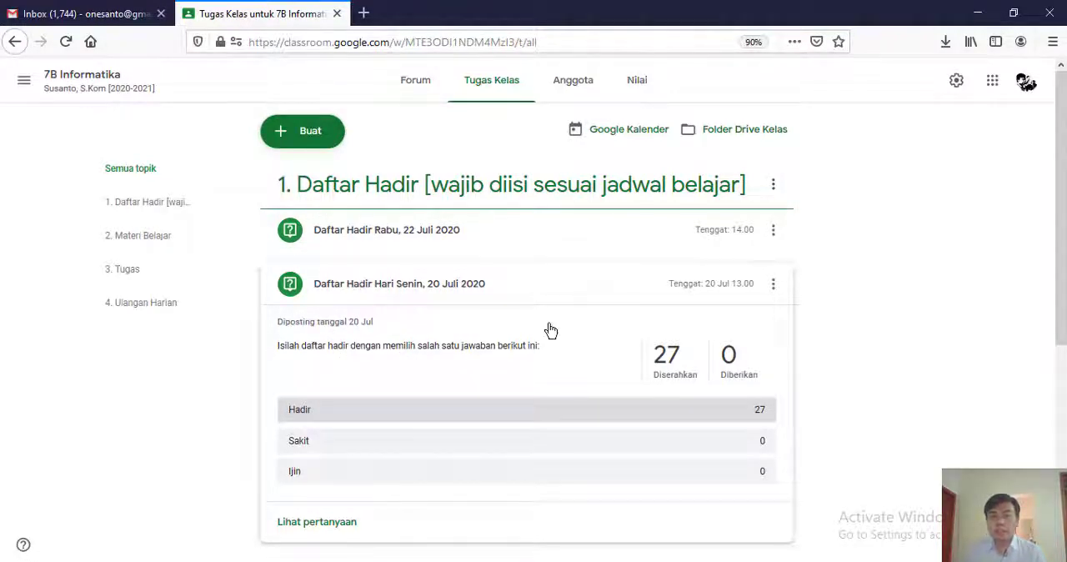
left_click(302, 136)
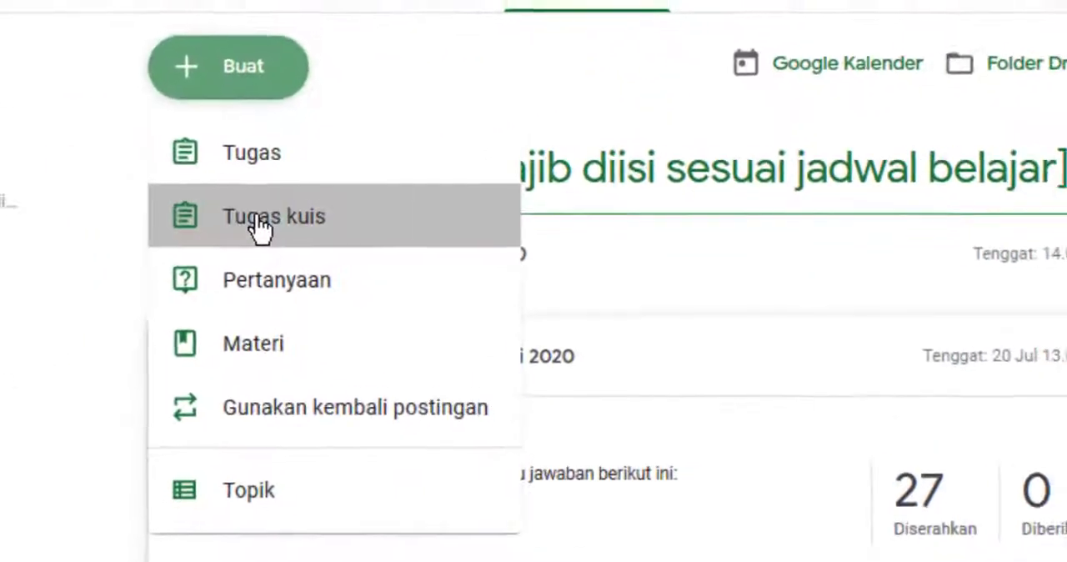
left_click(260, 221)
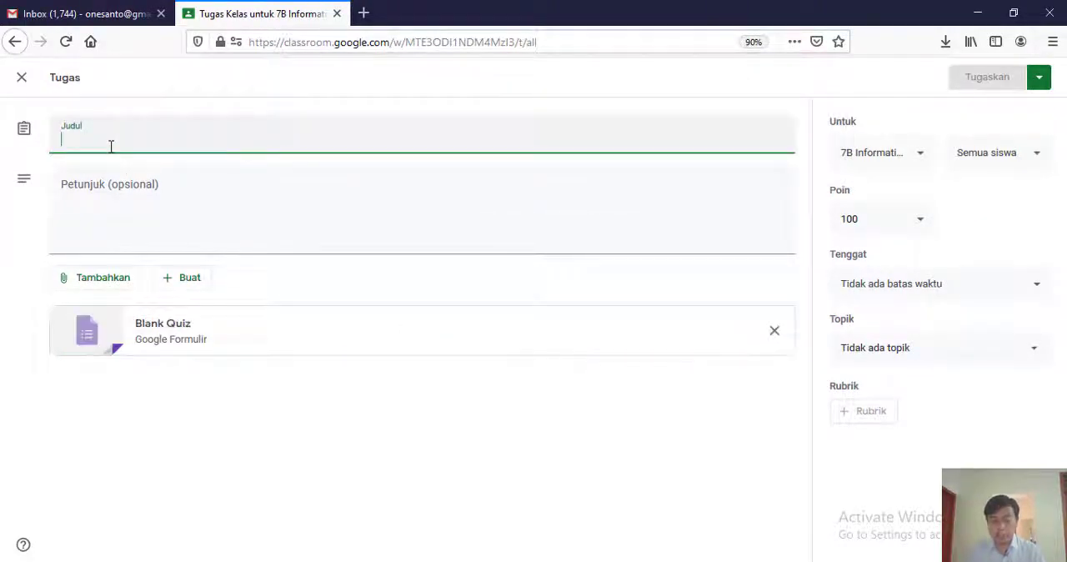
type("Daftar Hadir Rabu,")
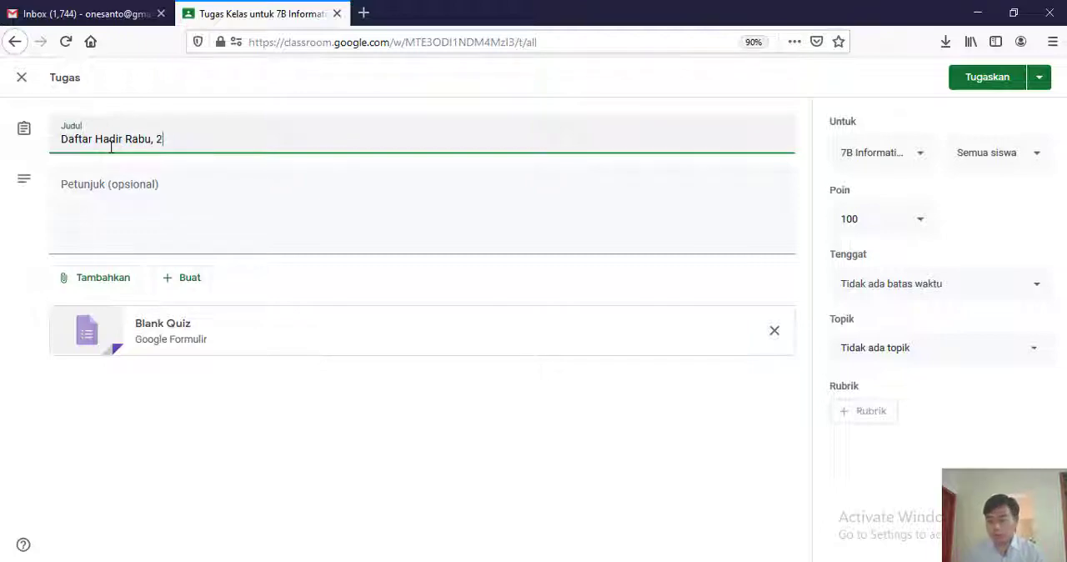
type("2020")
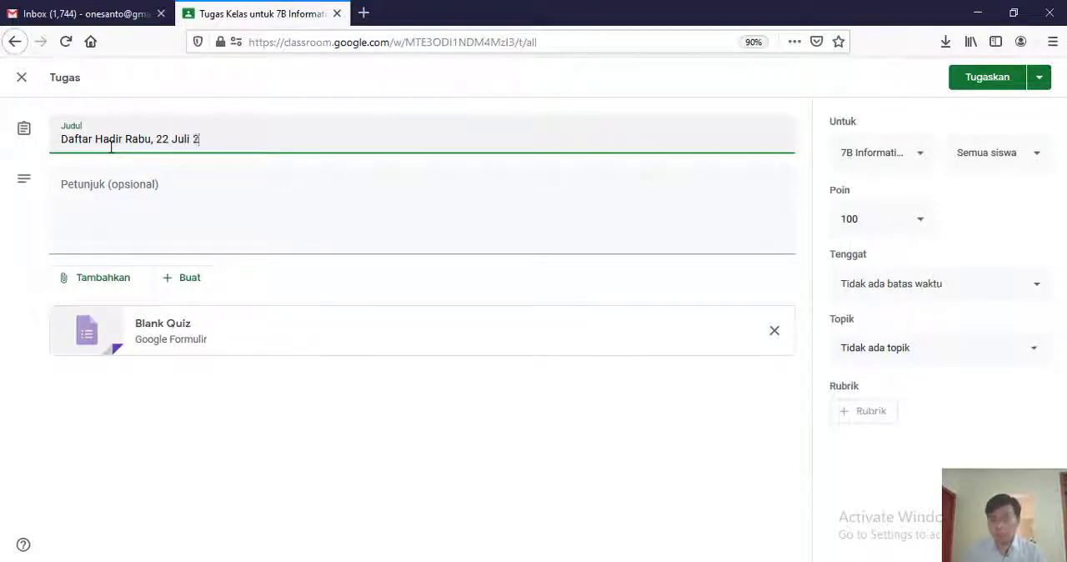
- Enter the quiz assignment's instructions "Isilah daftar hadir berikut ini:"
left_click(105, 180)
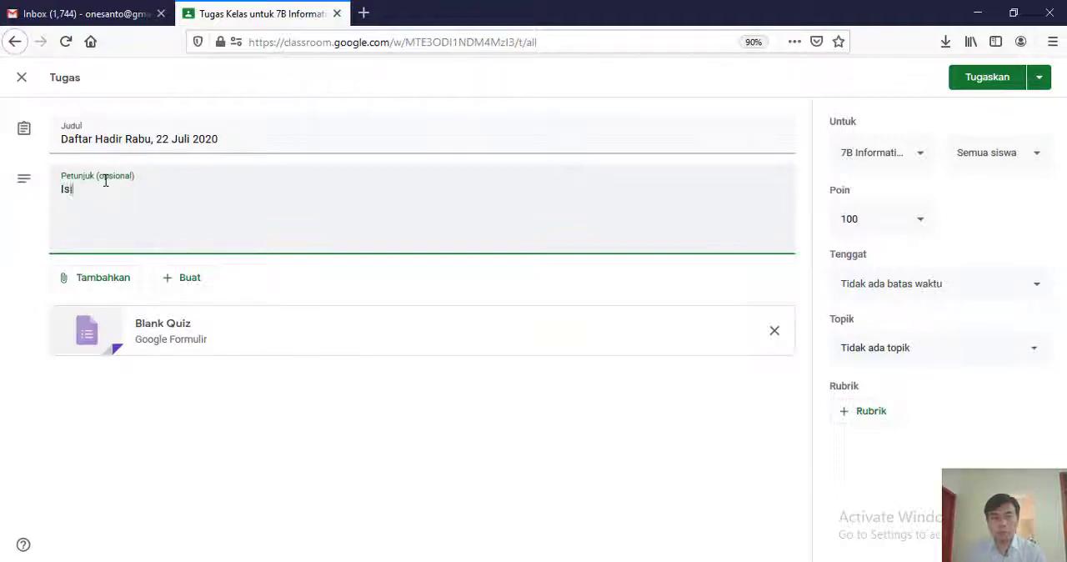
type("Isilah daftar ha")
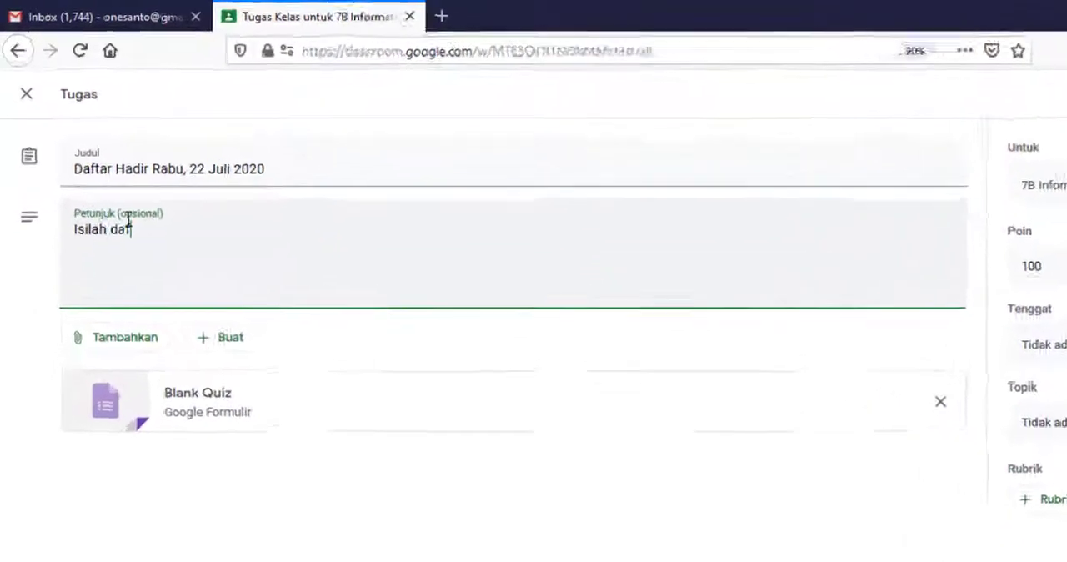
type("dir berikut ini:")
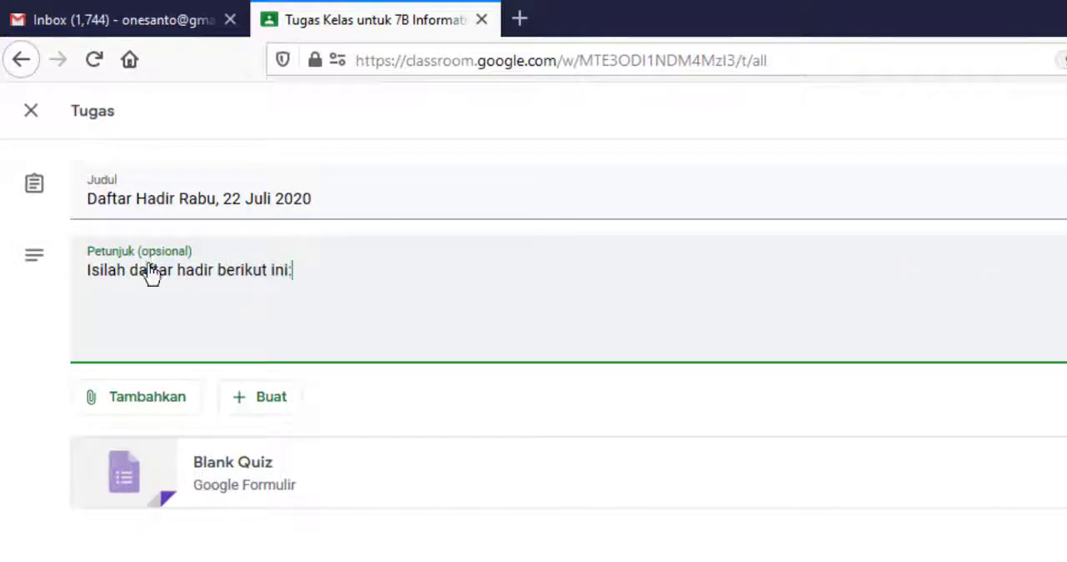
- Open the attached Blank Quiz form for editing and rename the form file "Daftar Hadir"
left_click(146, 475)
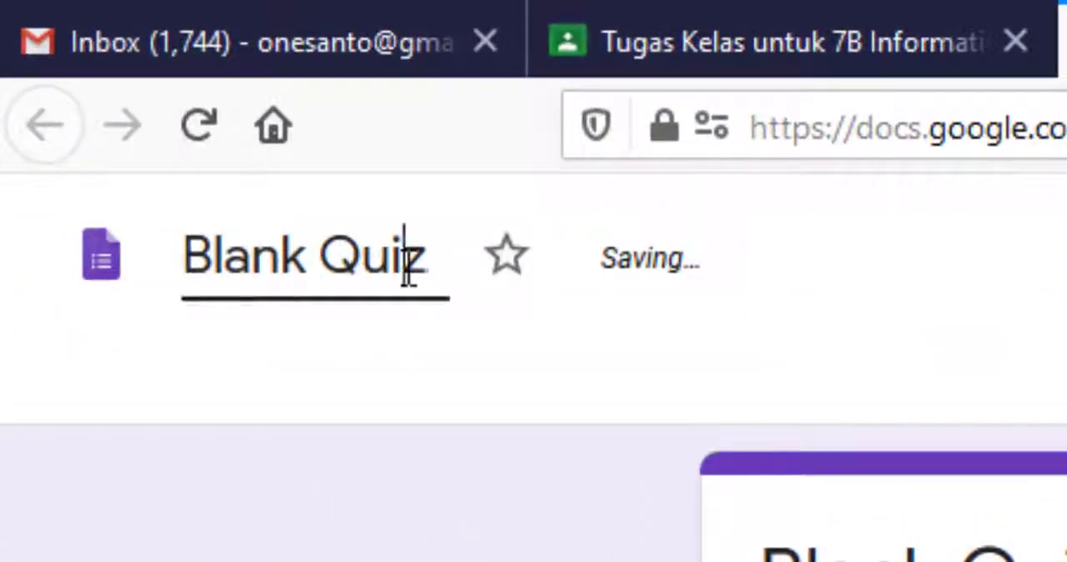
left_click_drag(436, 274, 4, 271)
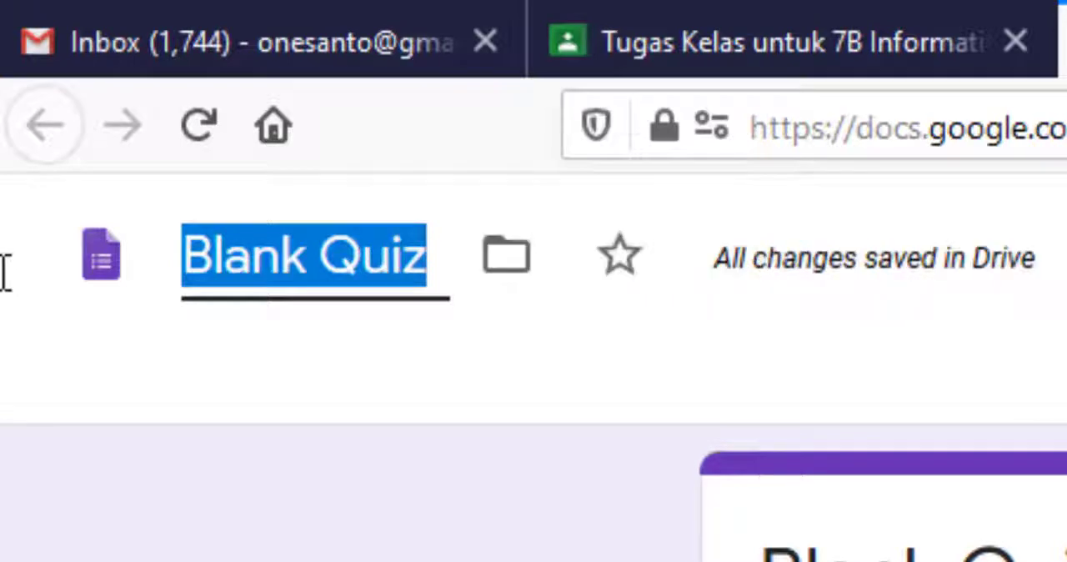
type("Daftar Hdir")
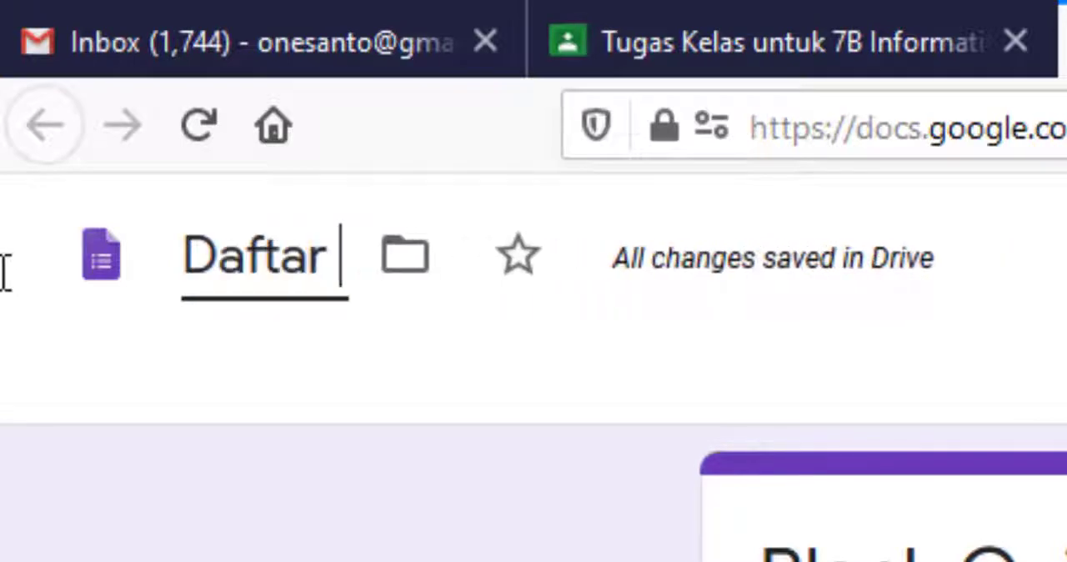
key("BackSpace")
key("BackSpace")
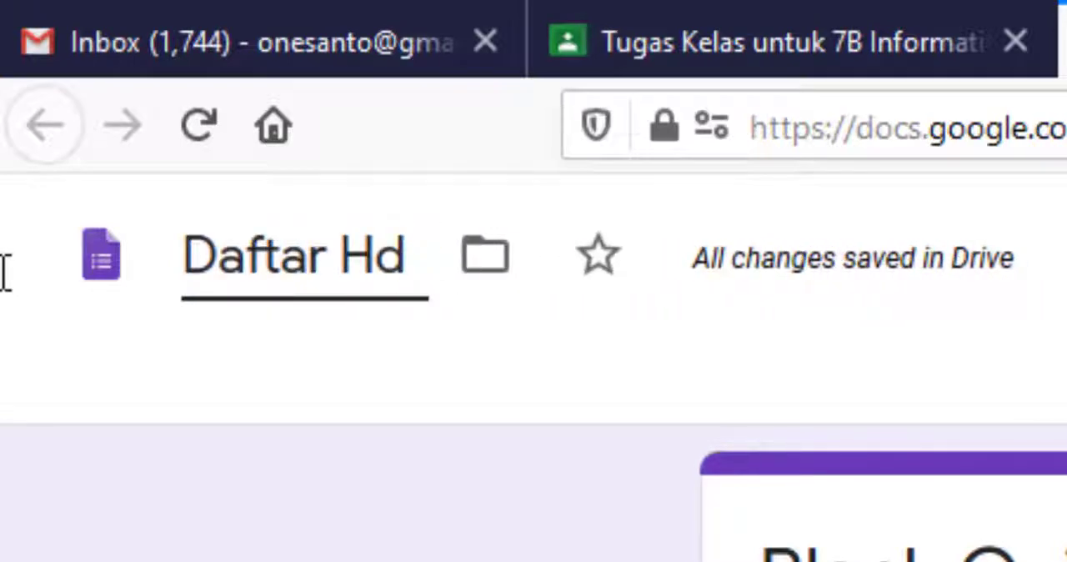
type("adir")
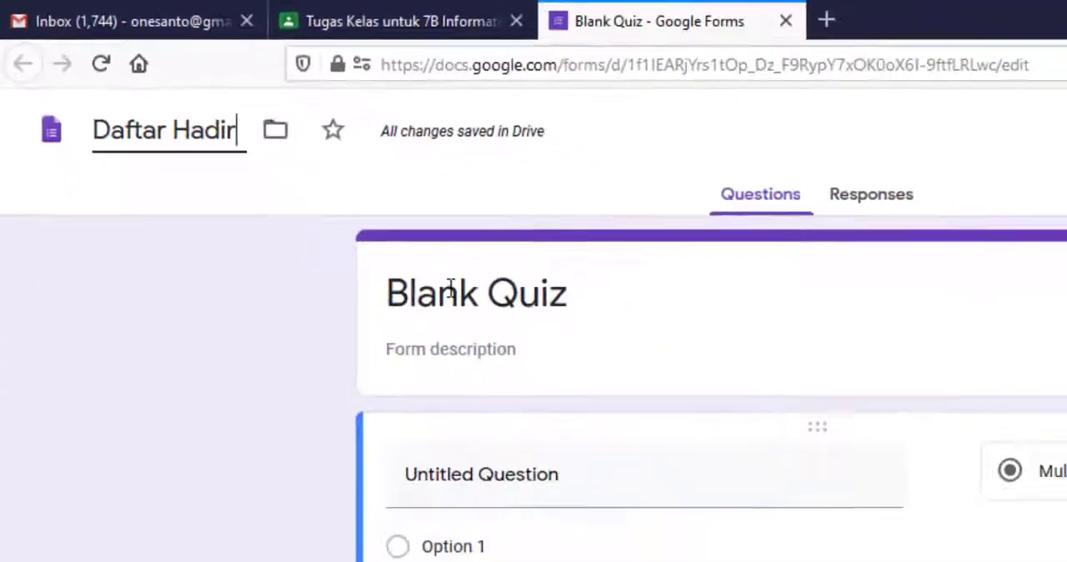
- Set the form's heading title to "Daftar Hadir Pelajaran Matematika"
left_click(1008, 557)
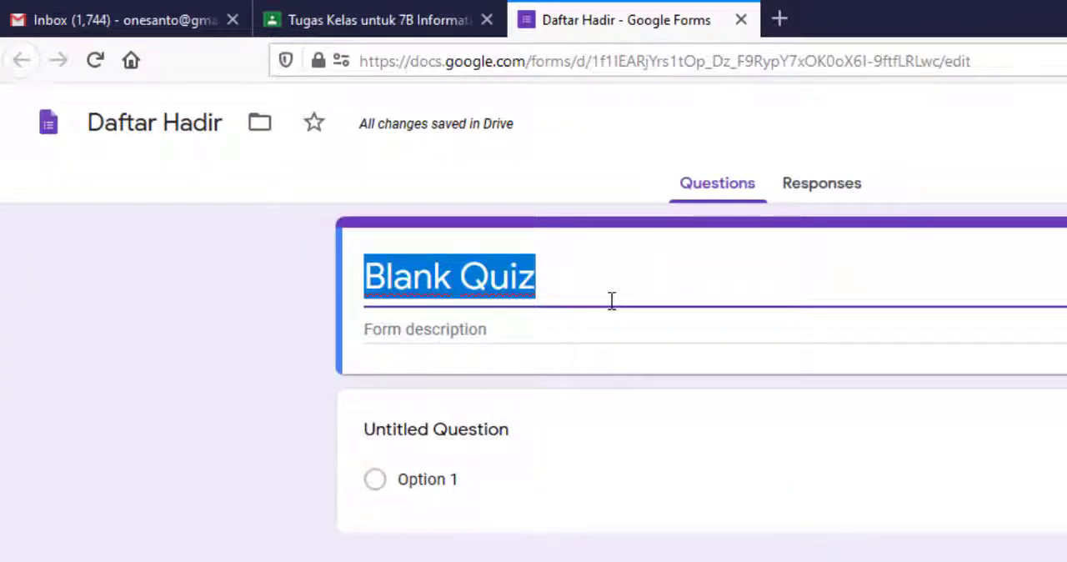
type("Daftar Hd")
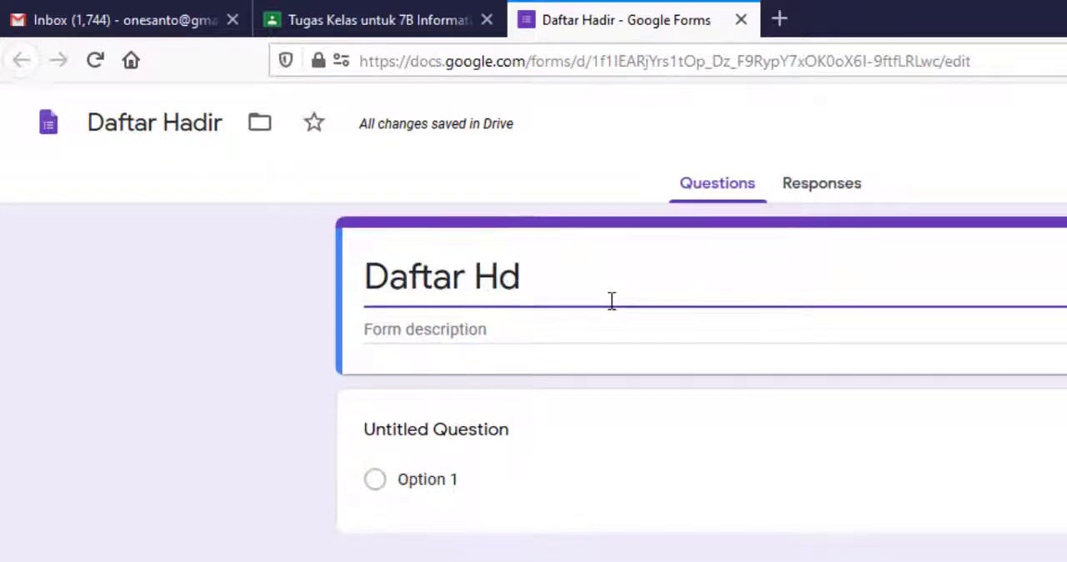
type("a")
key("BackSpace")
key("BackSpace")
type("adir")
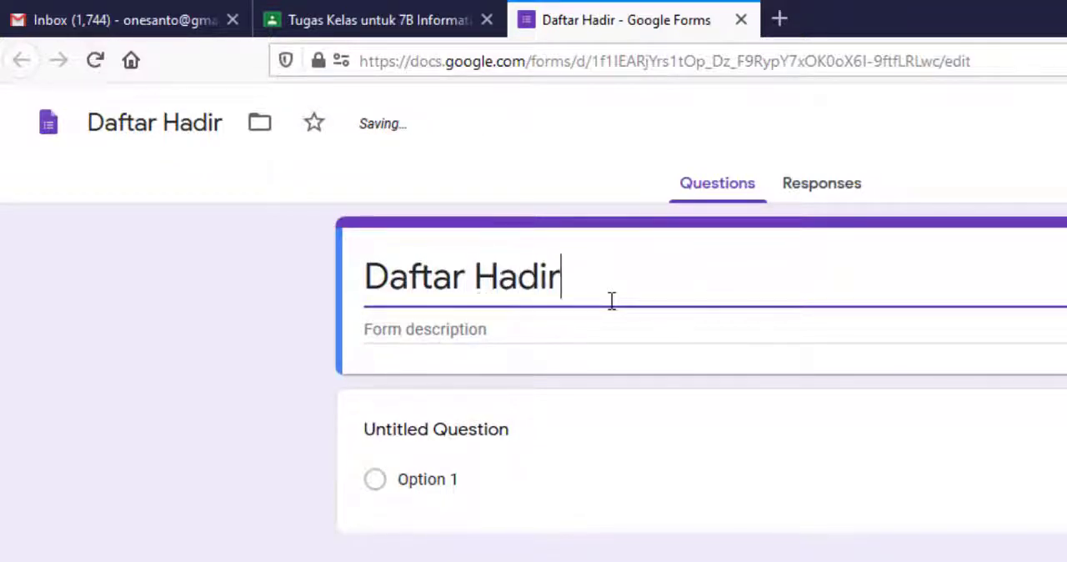
type(" Pelajar")
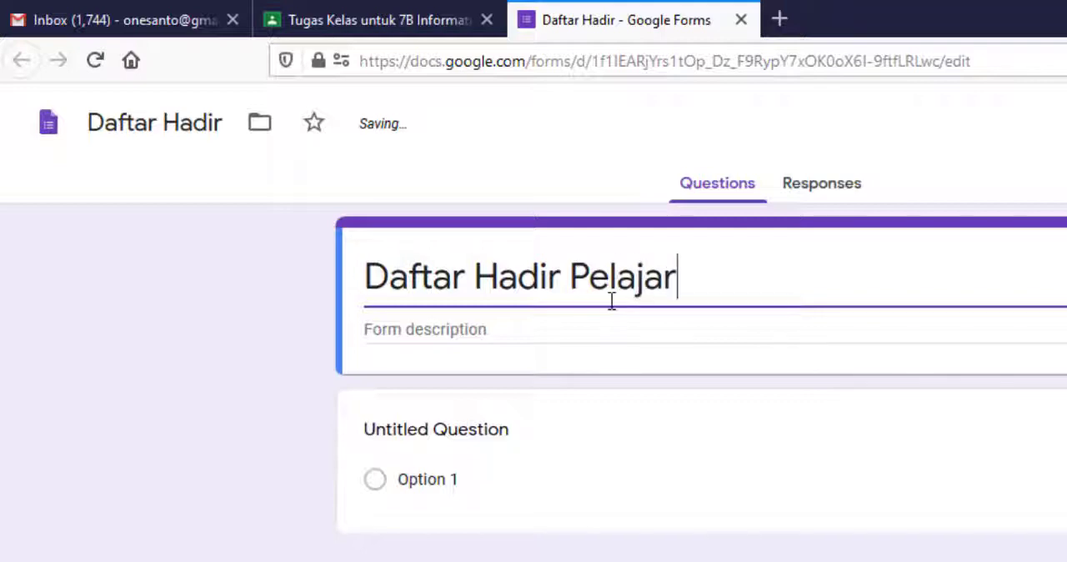
type("an Matem")
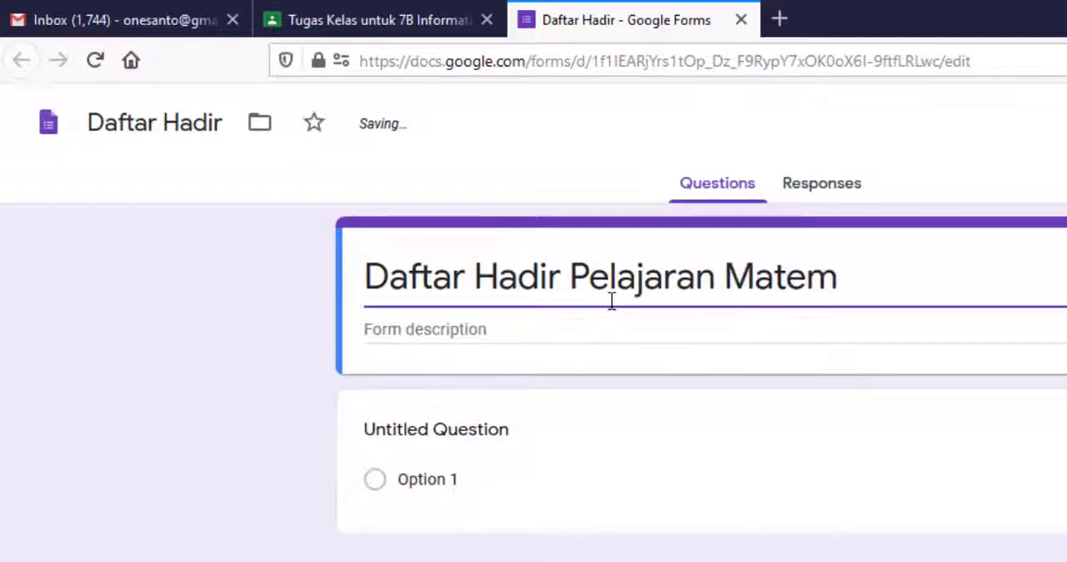
type("atika")
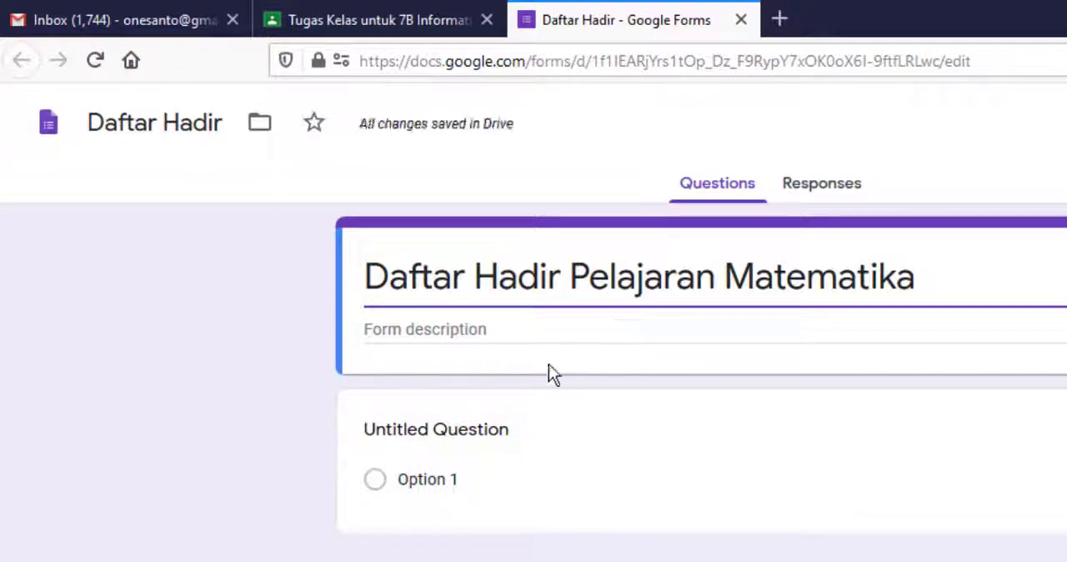
left_click(471, 332)
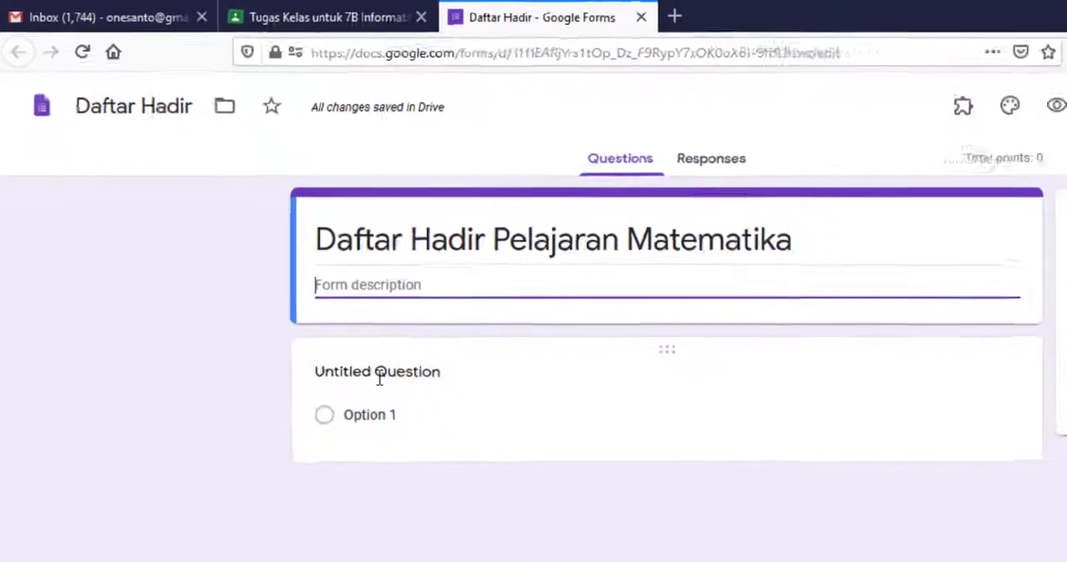
- Enter the untitled question's text as "Isilah daftar hadir berikut dengan memilih salah satu jawaban:"
left_click(379, 376)
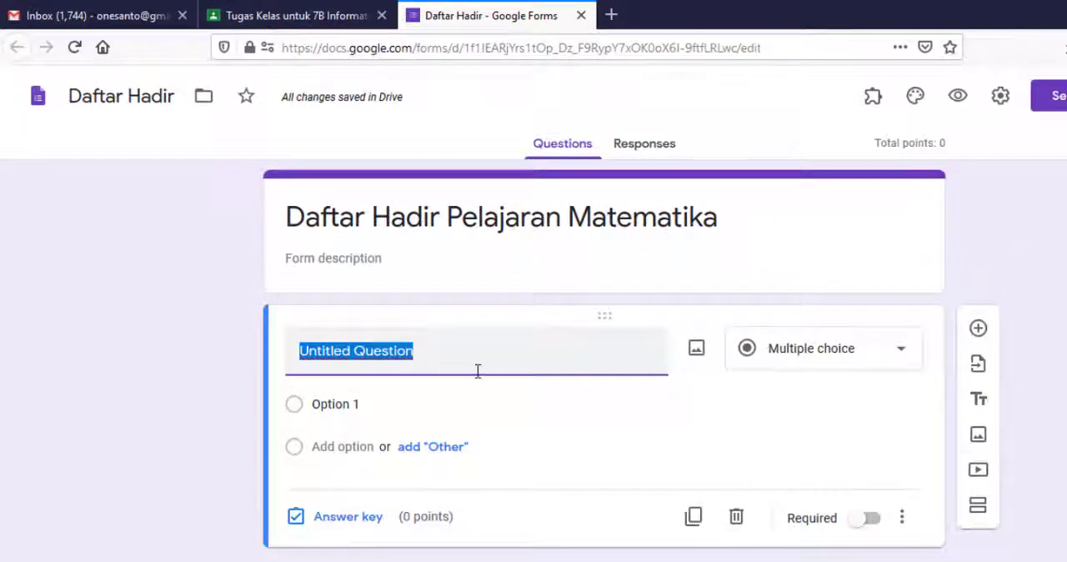
type("I")
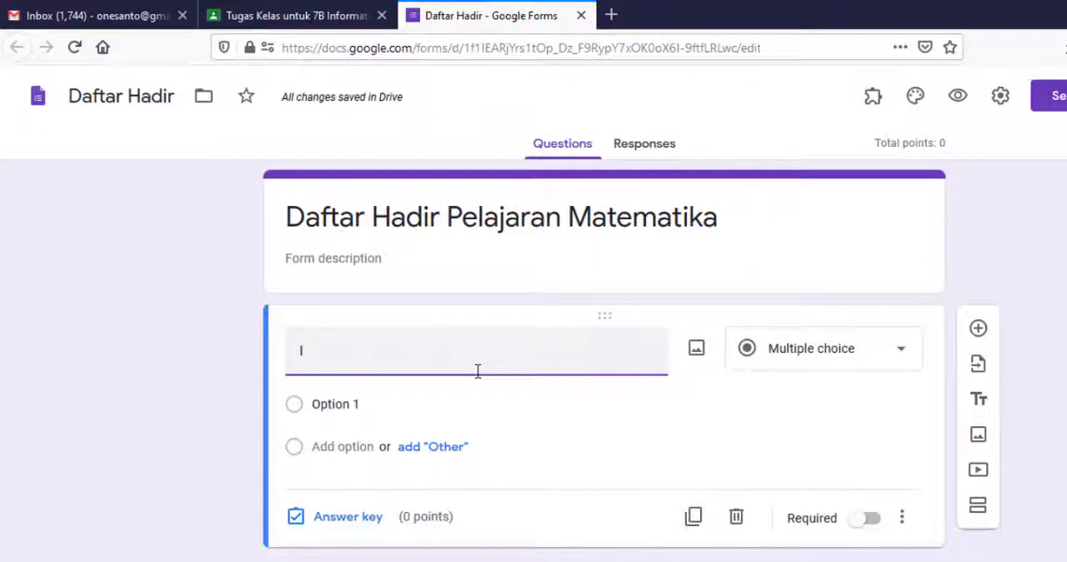
type("silah daftar ha")
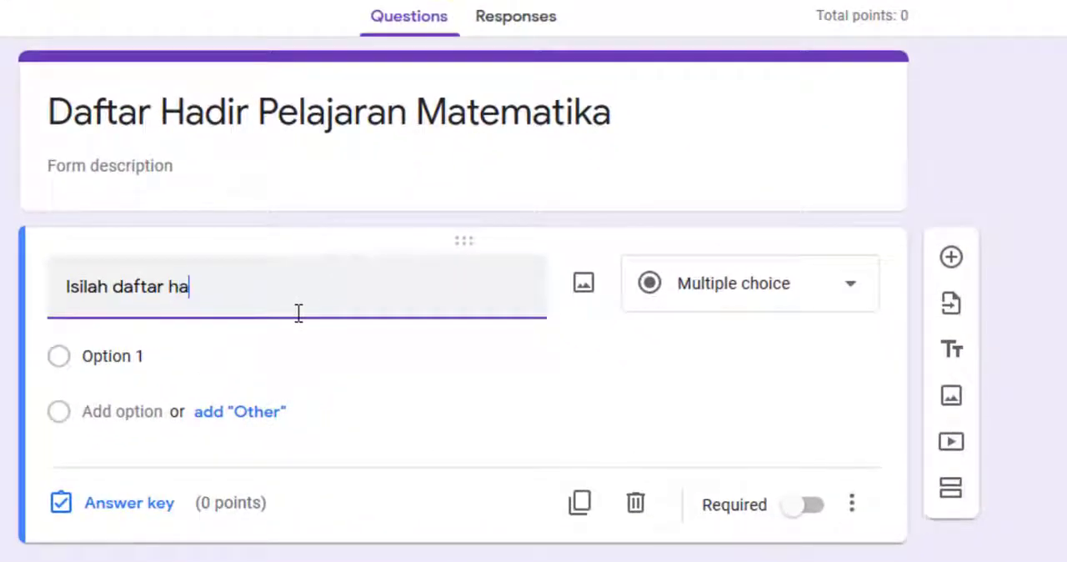
key("BackSpace")
key("BackSpace")
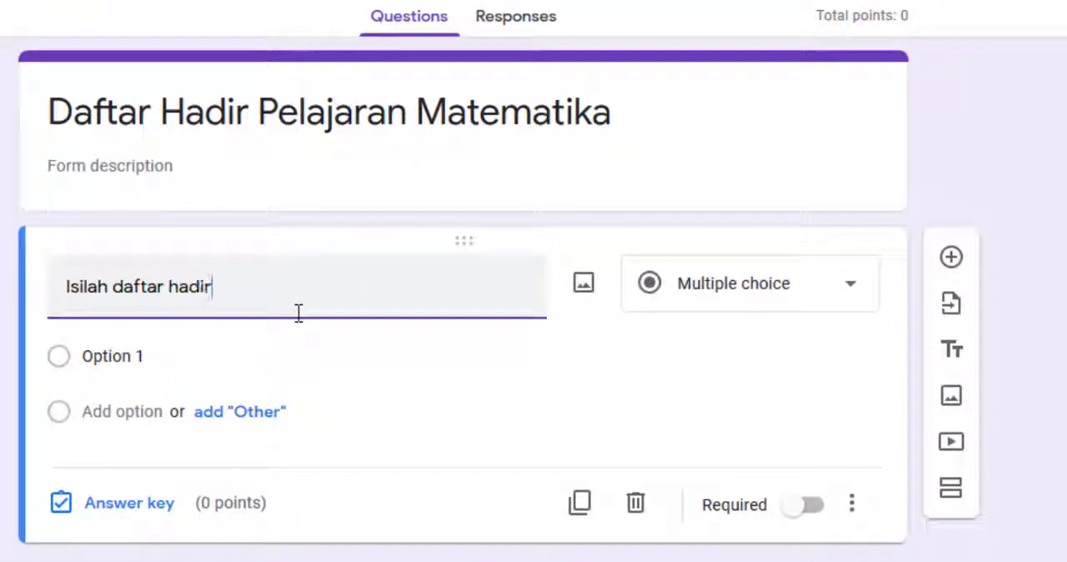
type("hadir berikut dengan memili")
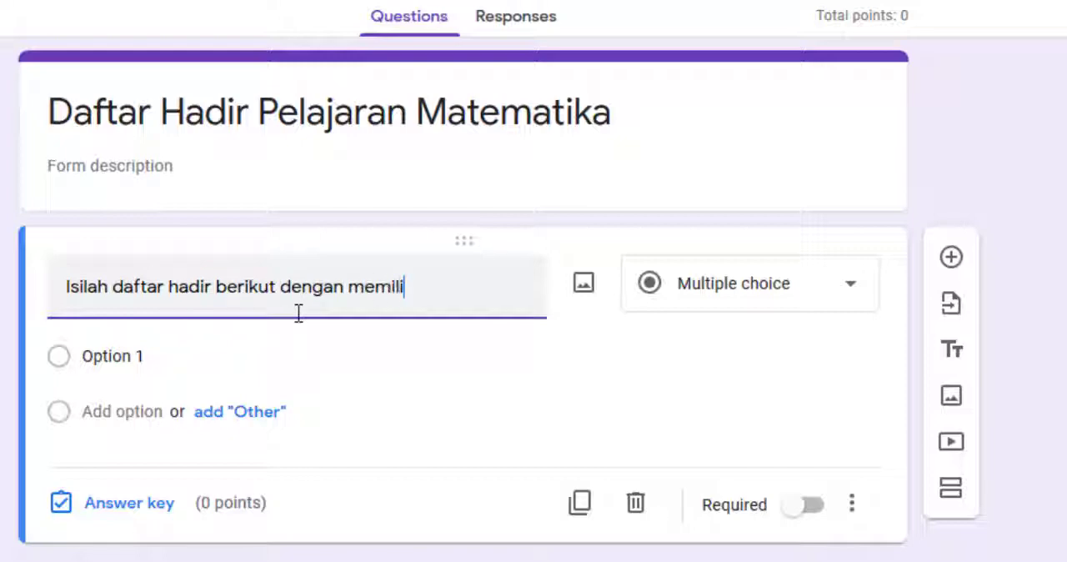
type("tu jawaban:")
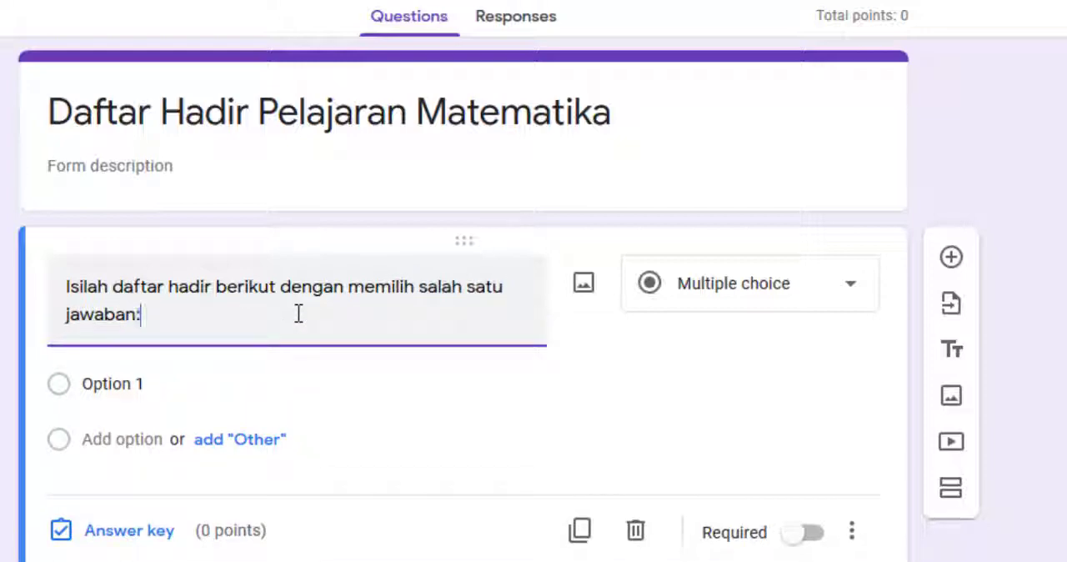
- Keep the attendance question as Multiple choice and give it the options Hadir, Sakit and Ijin
left_click(717, 302)
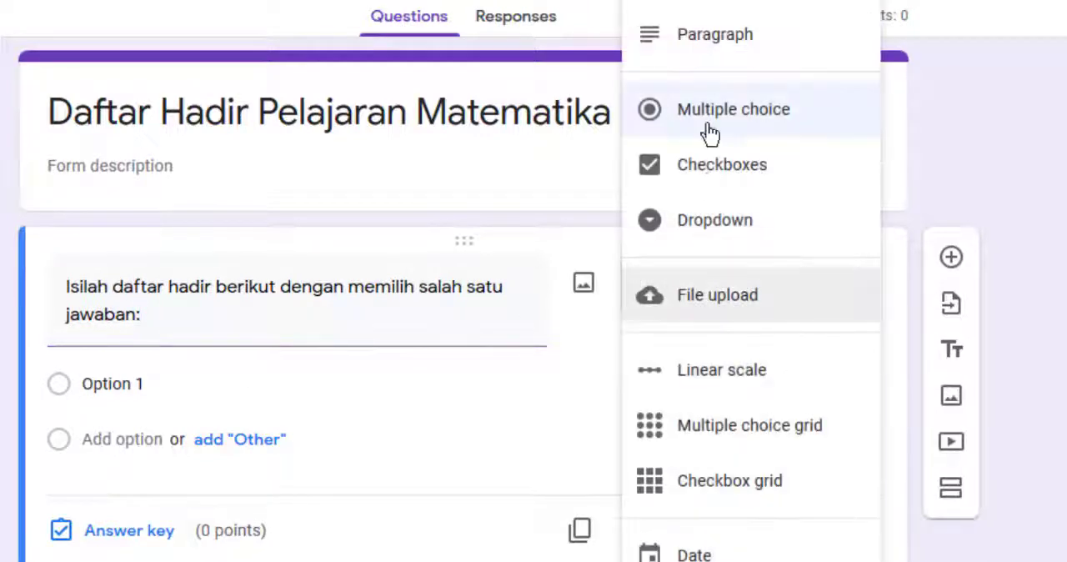
left_click(775, 119)
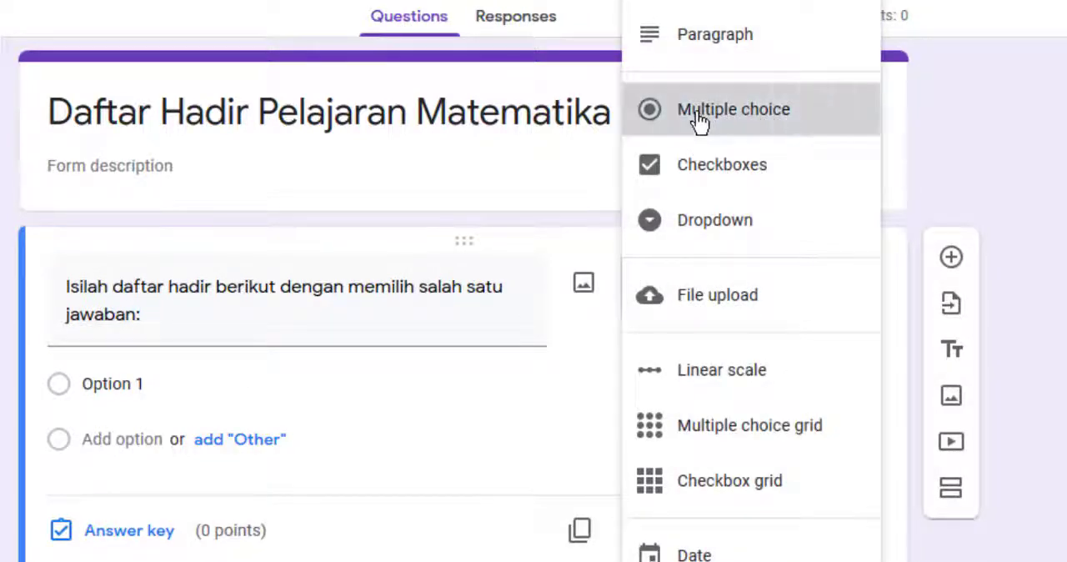
left_click(227, 384)
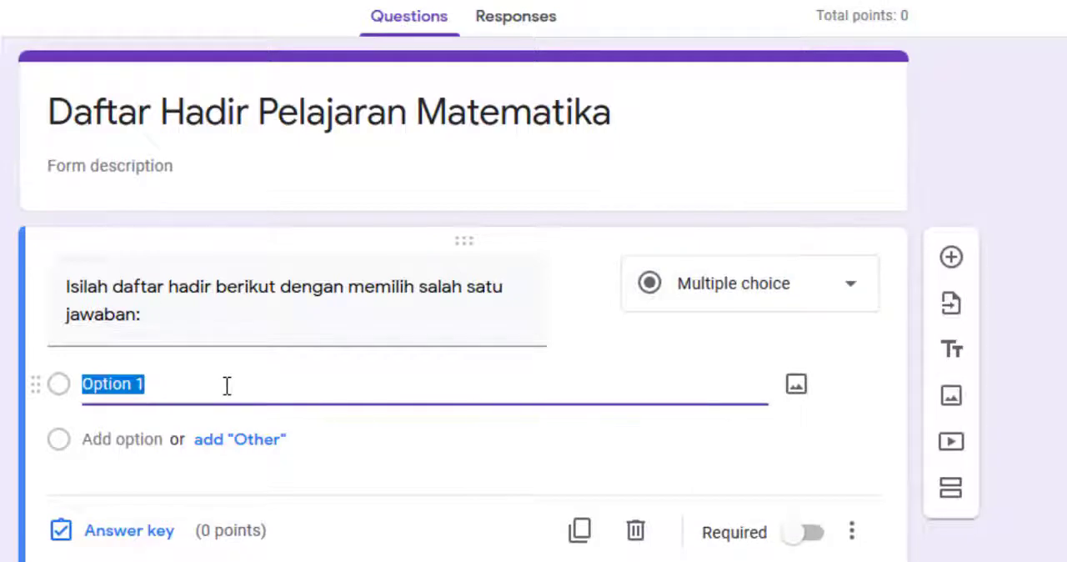
type("Hadir")
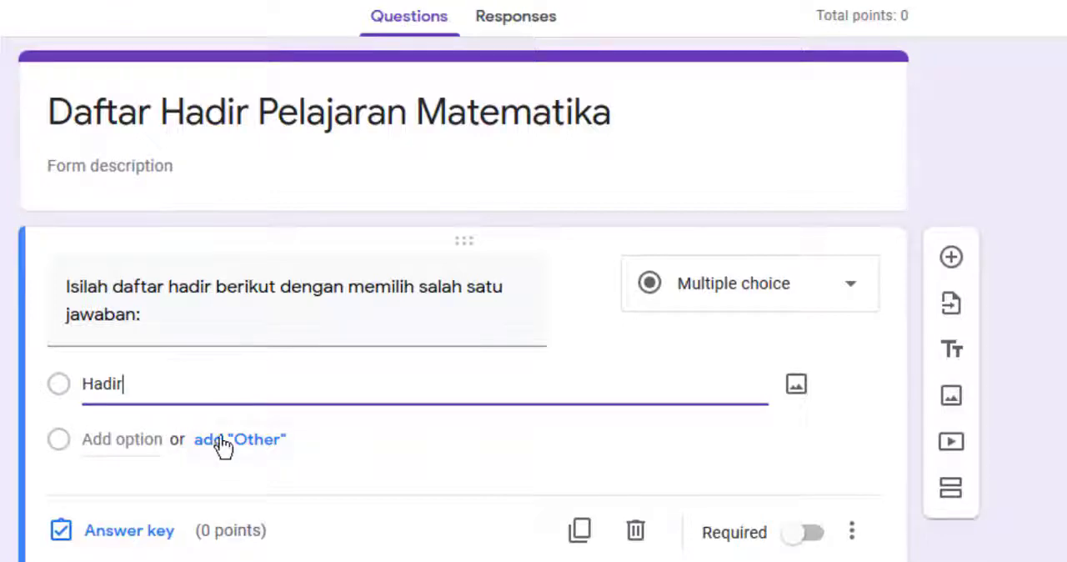
left_click(100, 439)
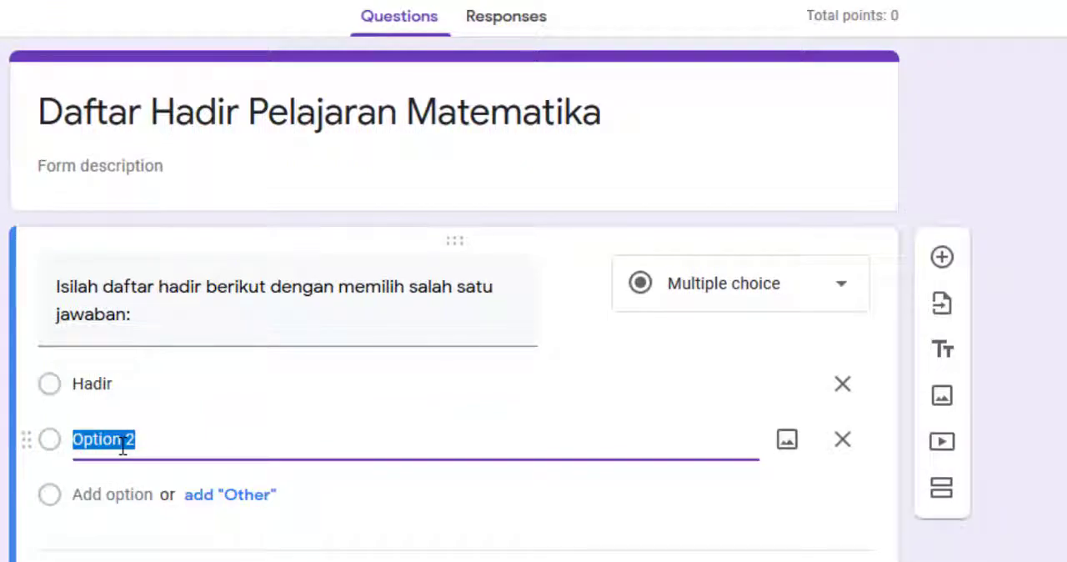
type("S")
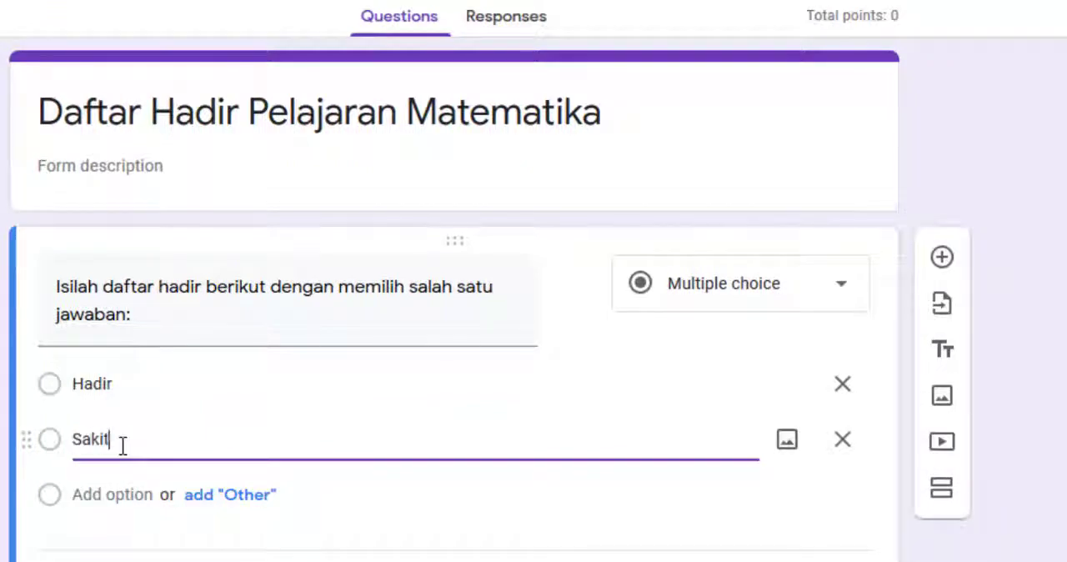
type("akit")
left_click(112, 500)
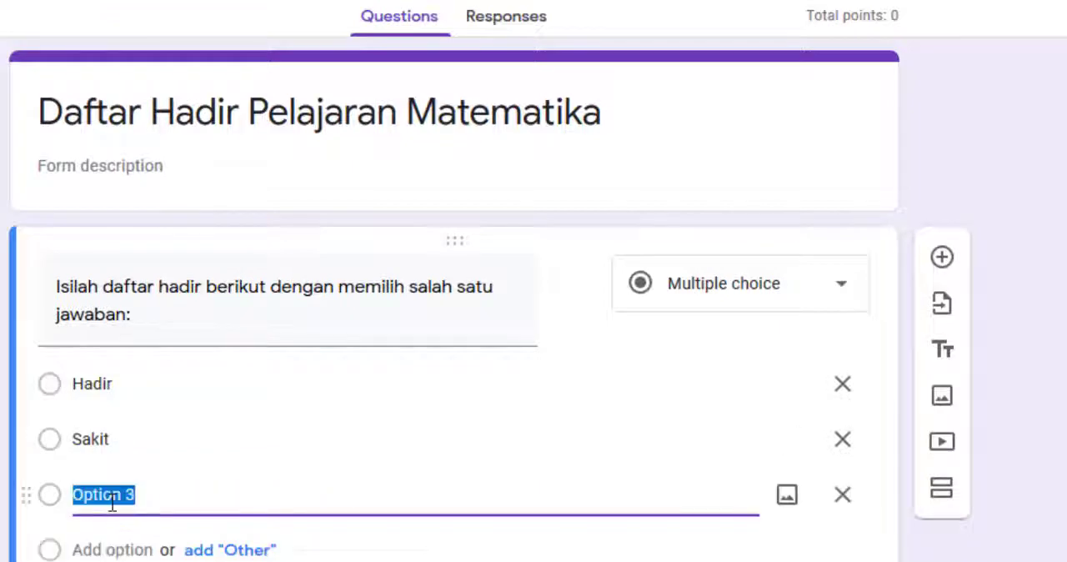
type("Ijin")
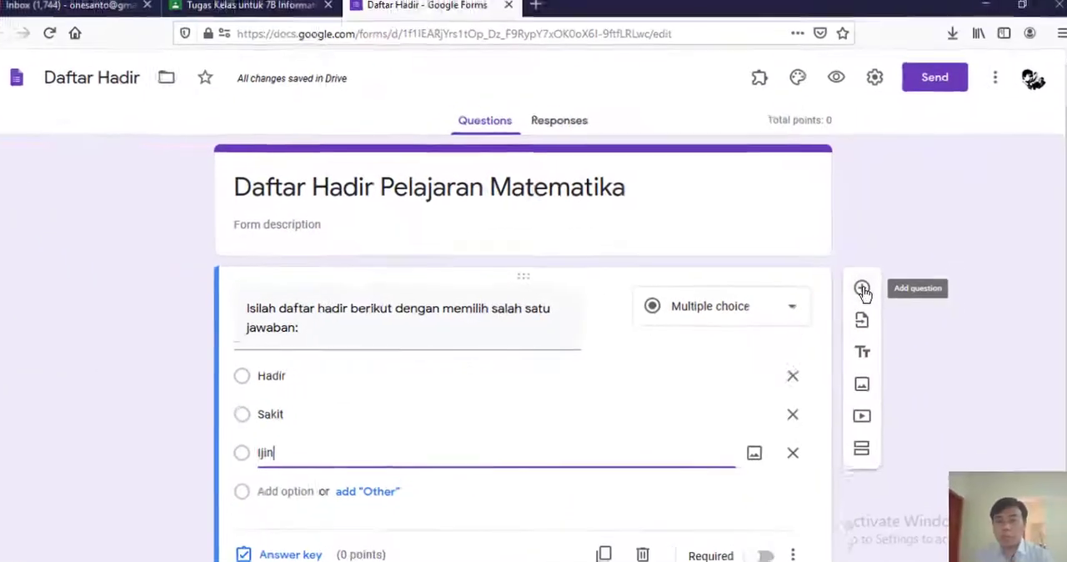
- Add a new question, move it above the attendance question and title it "Input Kelas:"
left_click(858, 291)
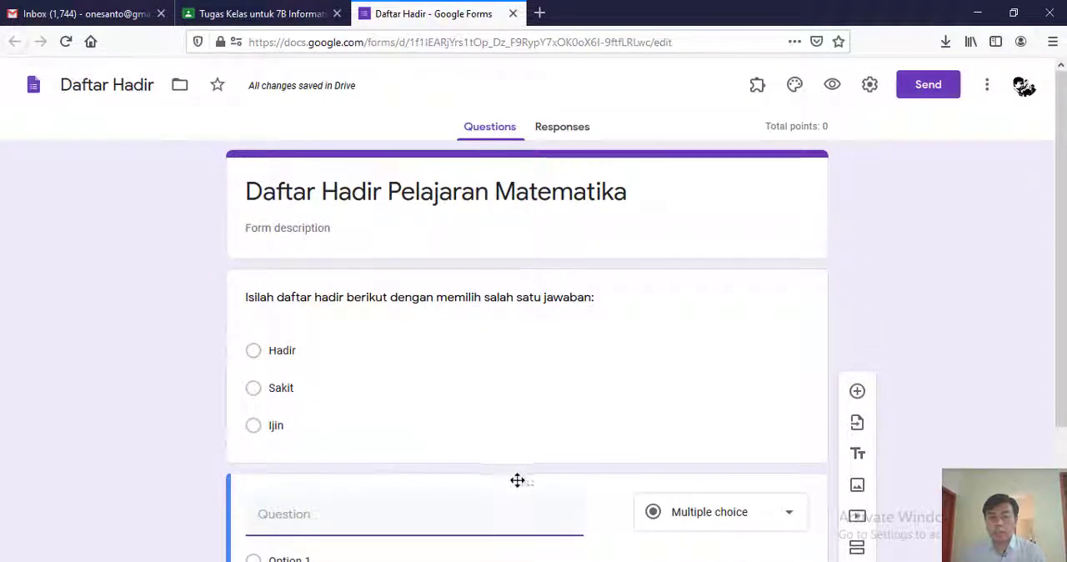
left_click_drag(525, 486, 511, 262)
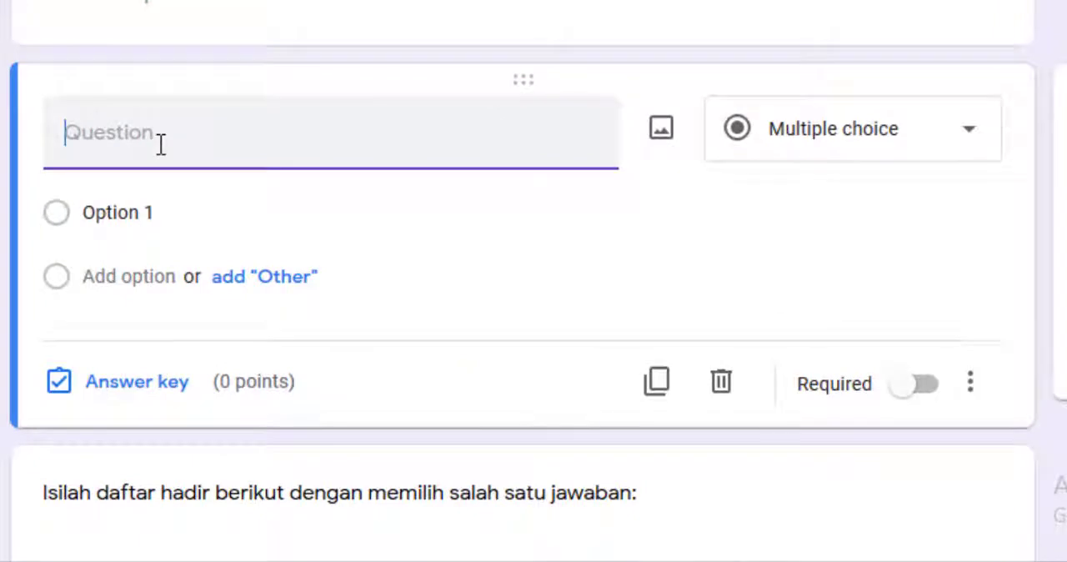
type("I")
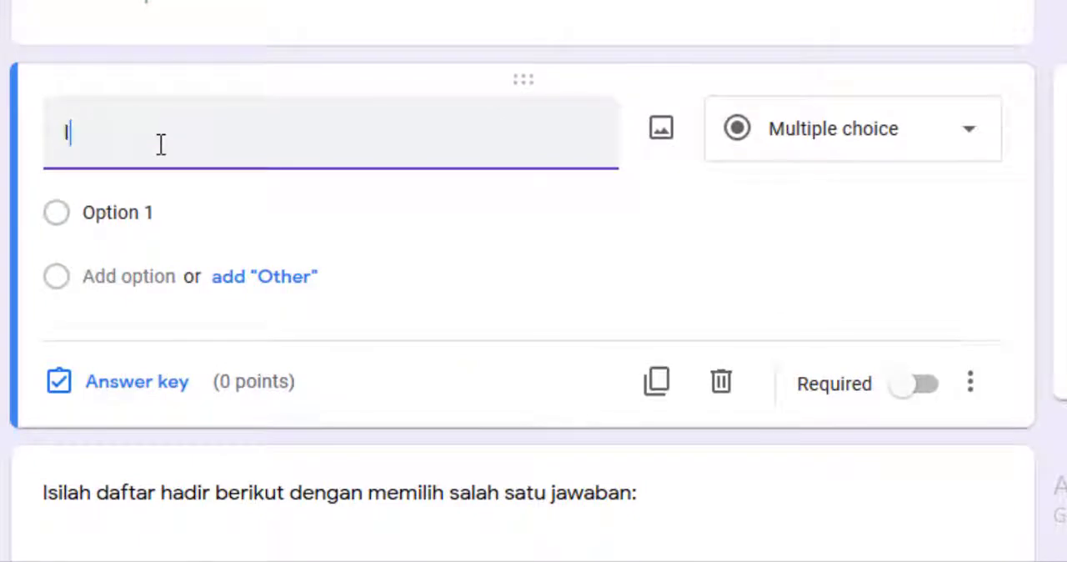
type("nput Kelas:")
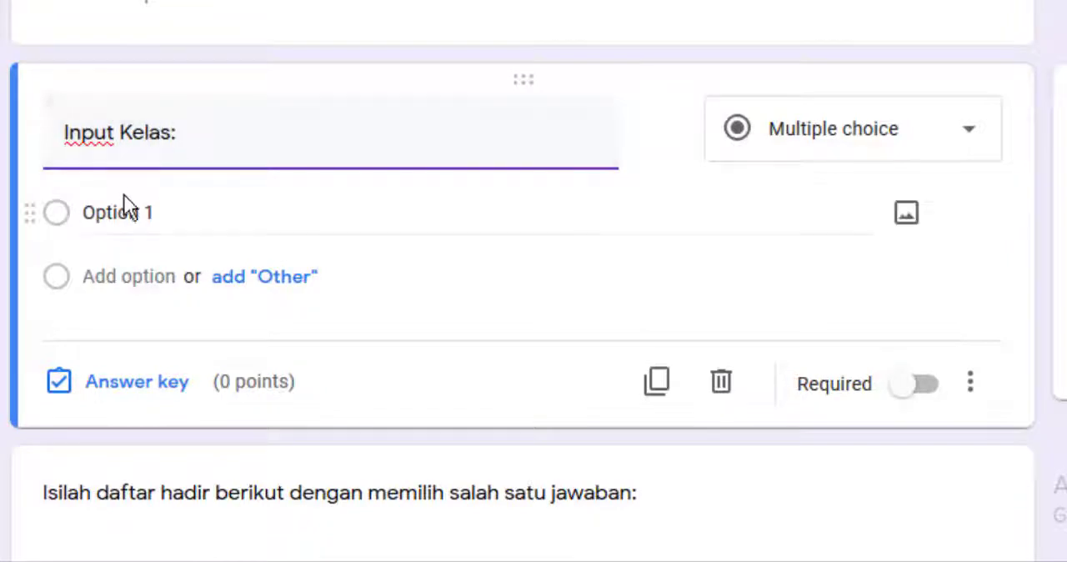
- Change the "Input Kelas:" question to Dropdown type and enter the options 7A and 7B
left_click(906, 134)
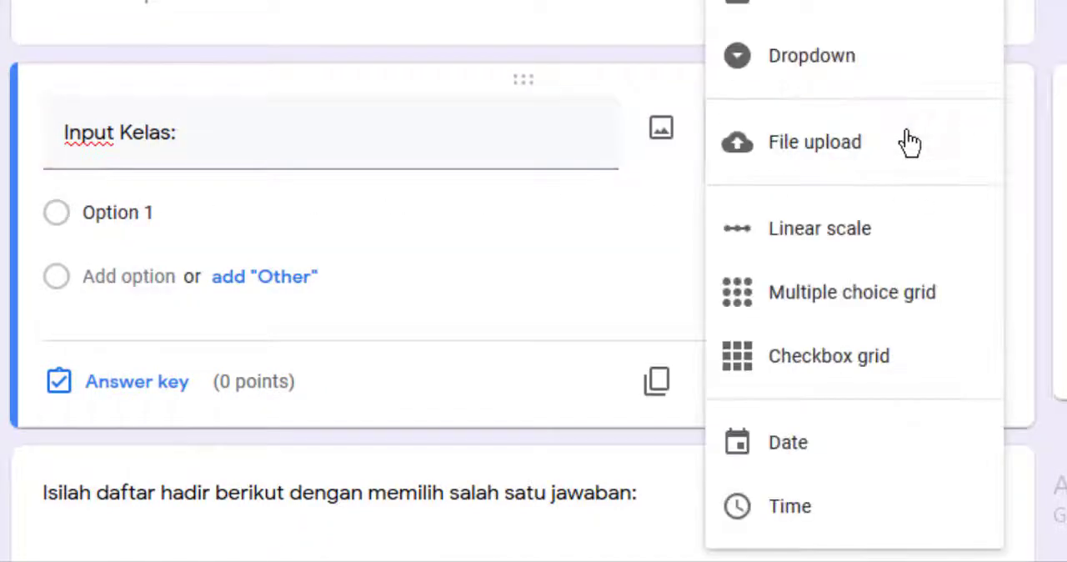
left_click(826, 73)
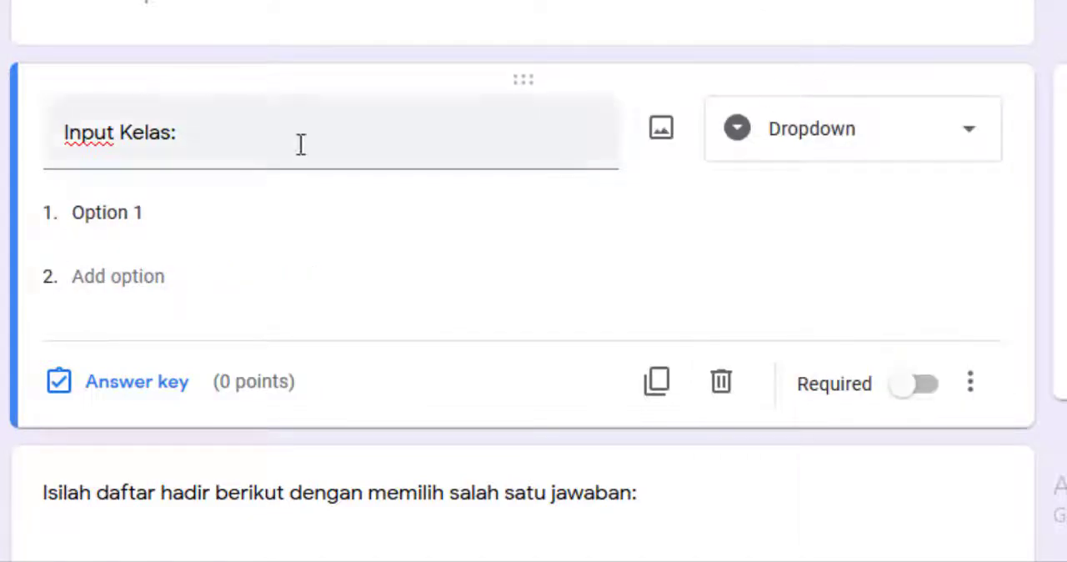
left_click(176, 219)
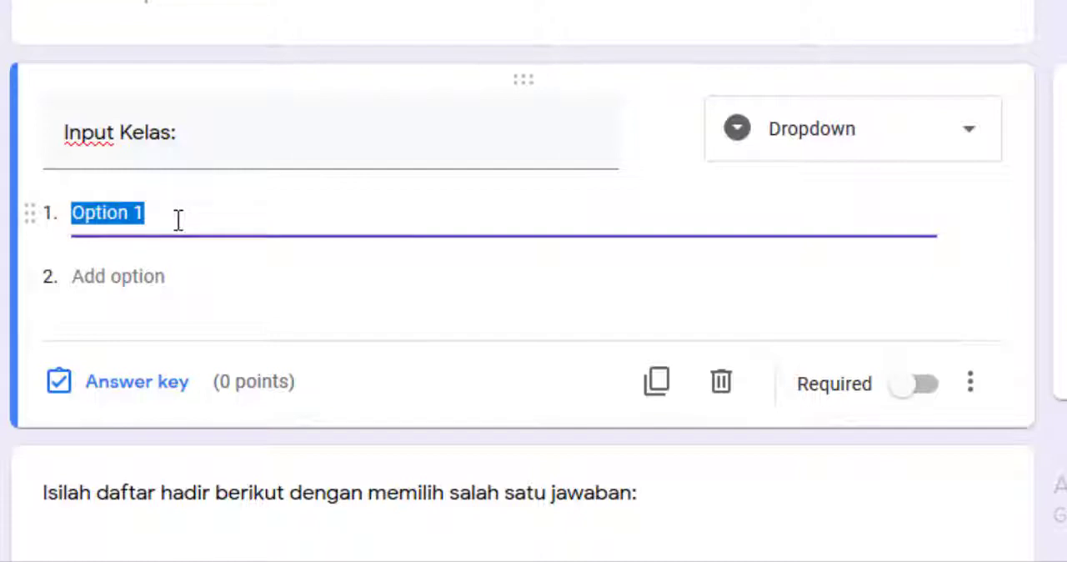
type("7A")
left_click(168, 277)
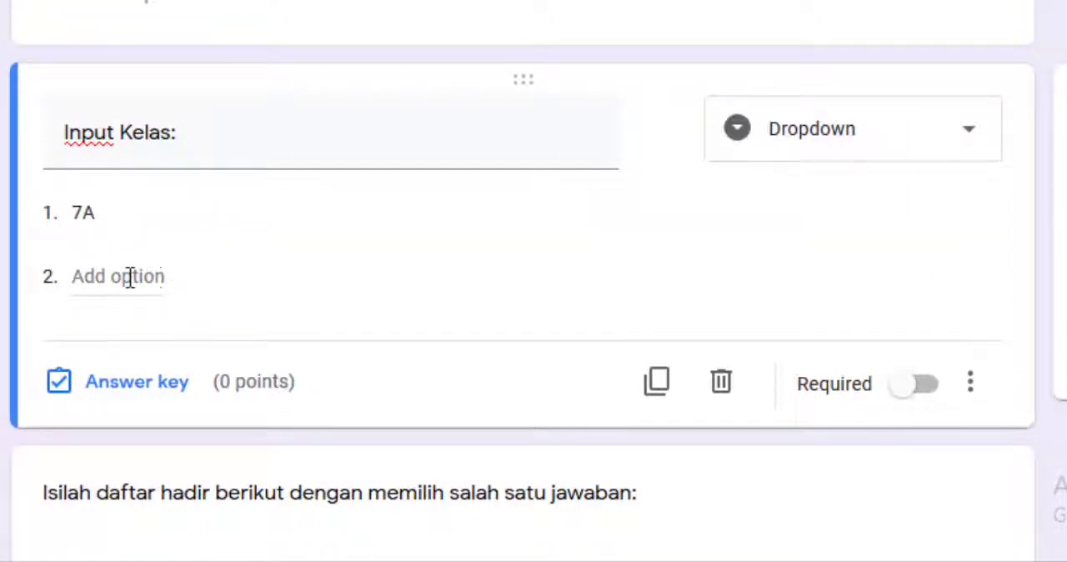
left_click(129, 277)
type("7B")
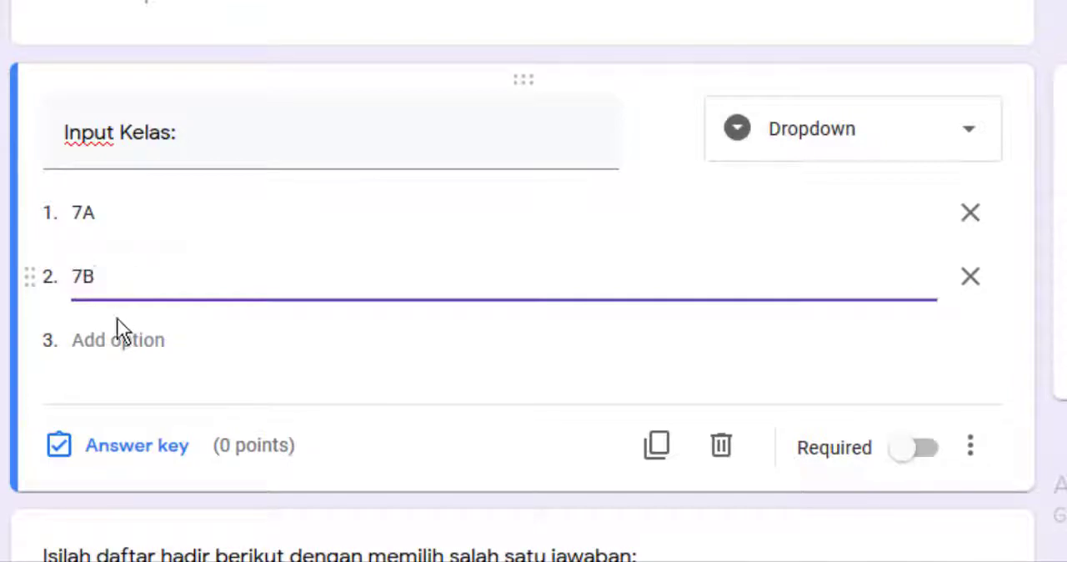
- Add the options 7C, 7D, 7E and 7F to the "Input Kelas:" dropdown question
left_click(114, 338)
type("7C")
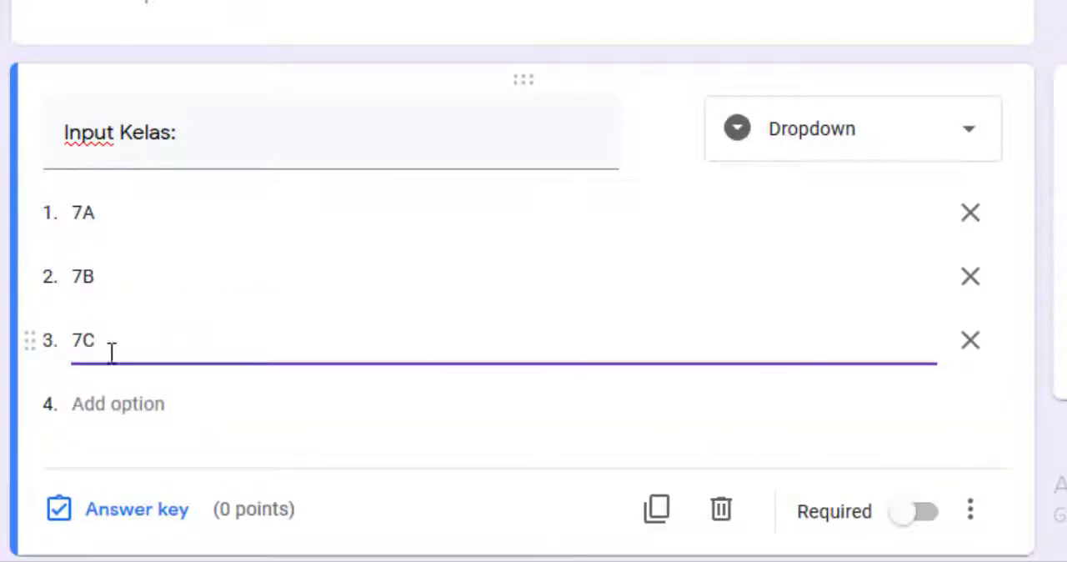
left_click(113, 402)
type("7")
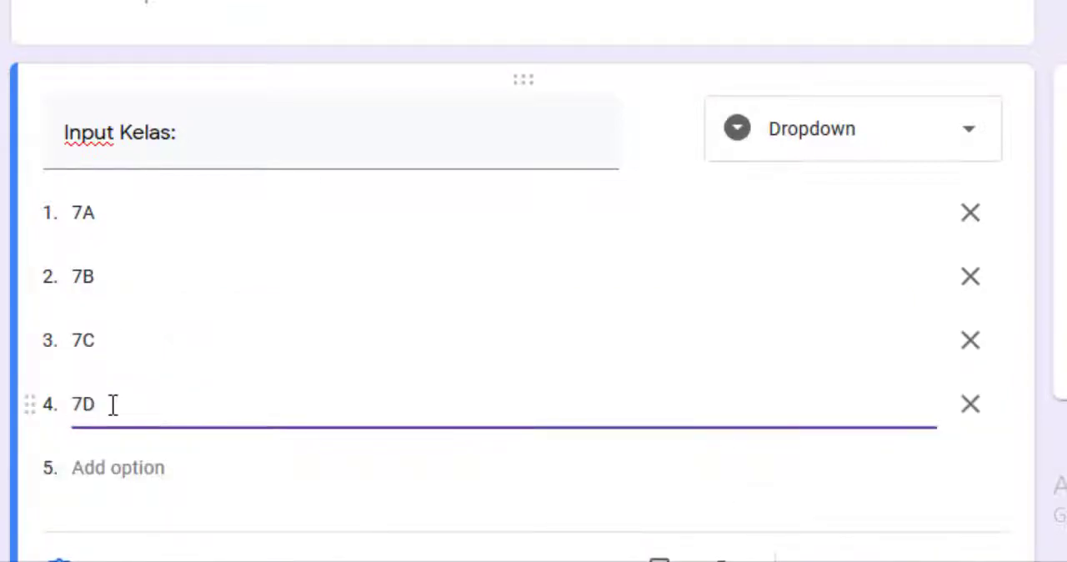
type("D")
scroll(112, 405, "down", 3)
left_click(103, 192)
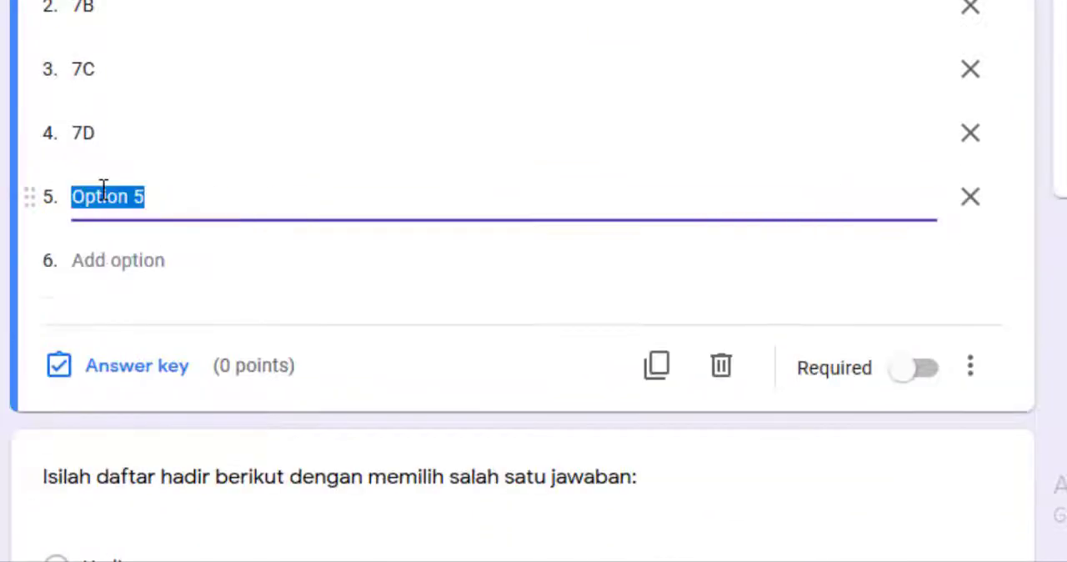
type("7E")
left_click(118, 257)
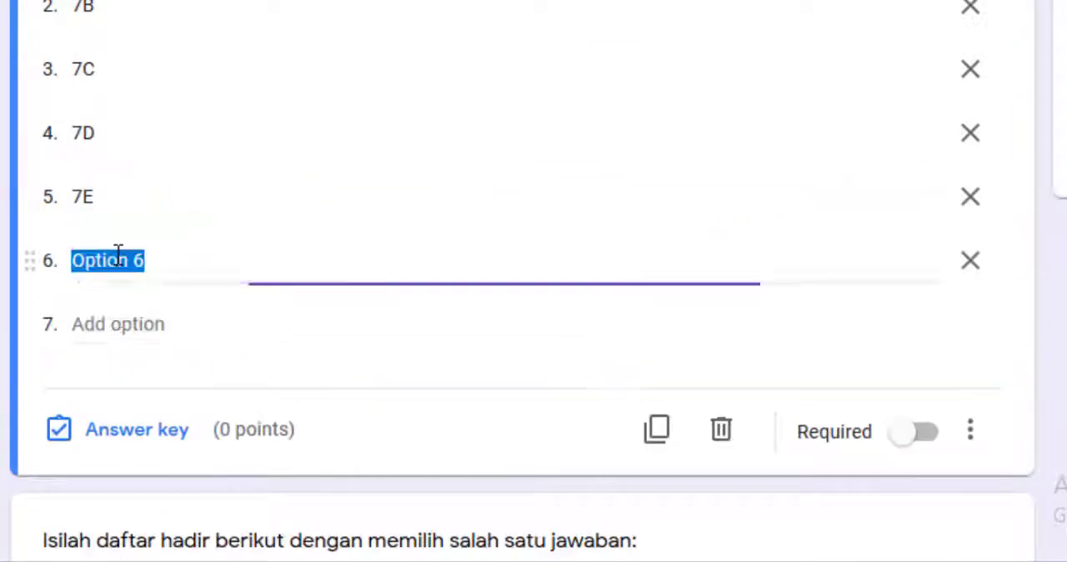
type("7F")
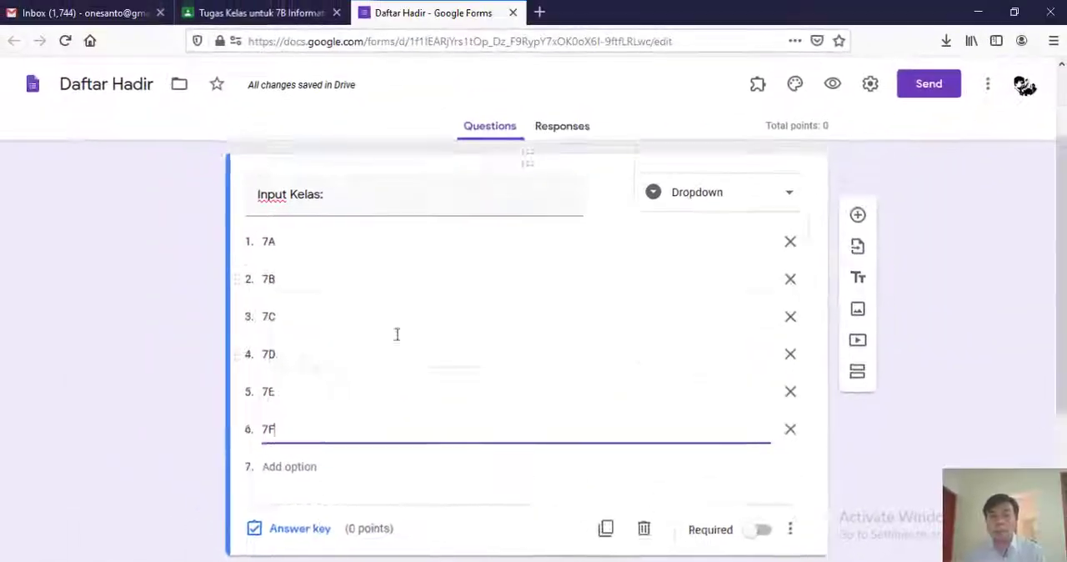
- Make the "Input Kelas:" question required
scroll(397, 334, "up", 2)
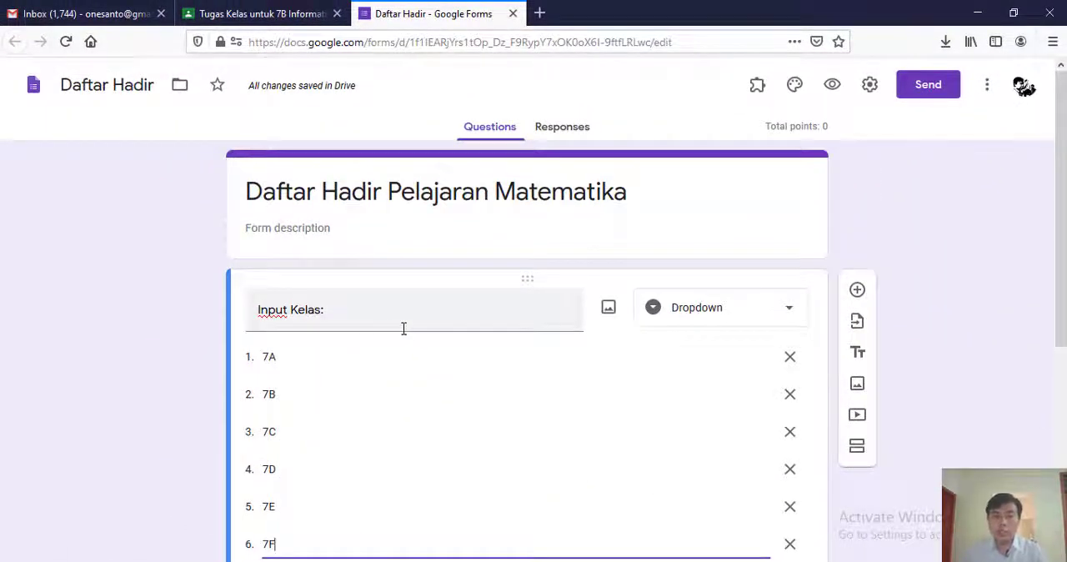
scroll(408, 334, "down", 3)
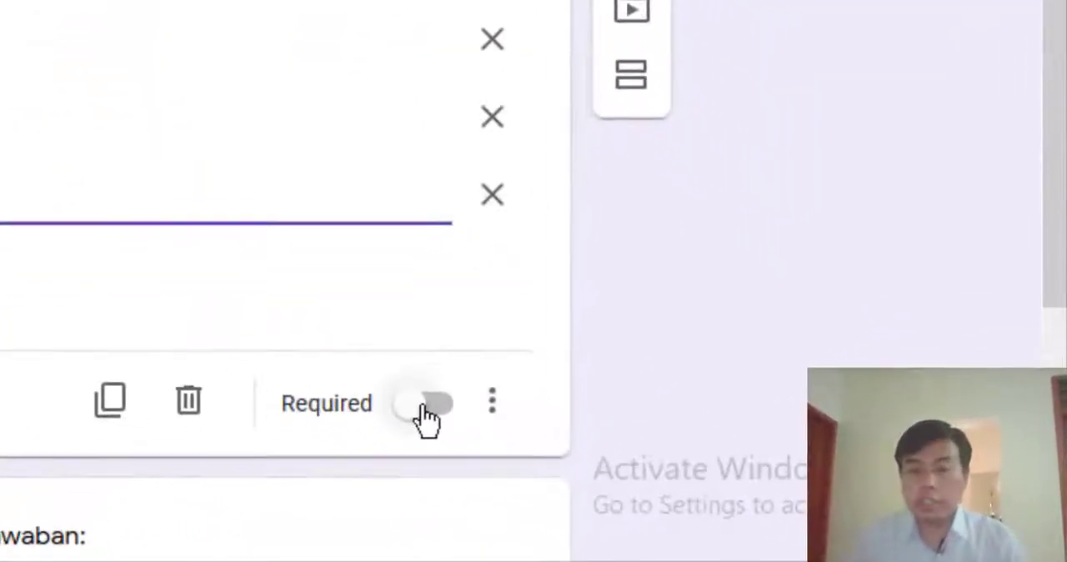
left_click(760, 485)
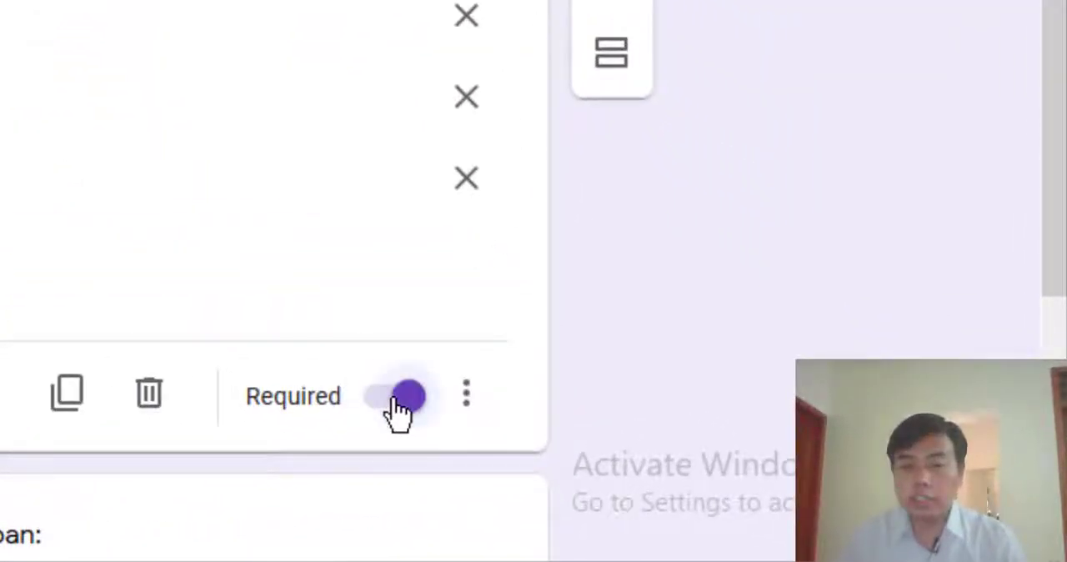
- Review the form from its title through the class question's options to the attendance question
scroll(250, 192, "up", 1)
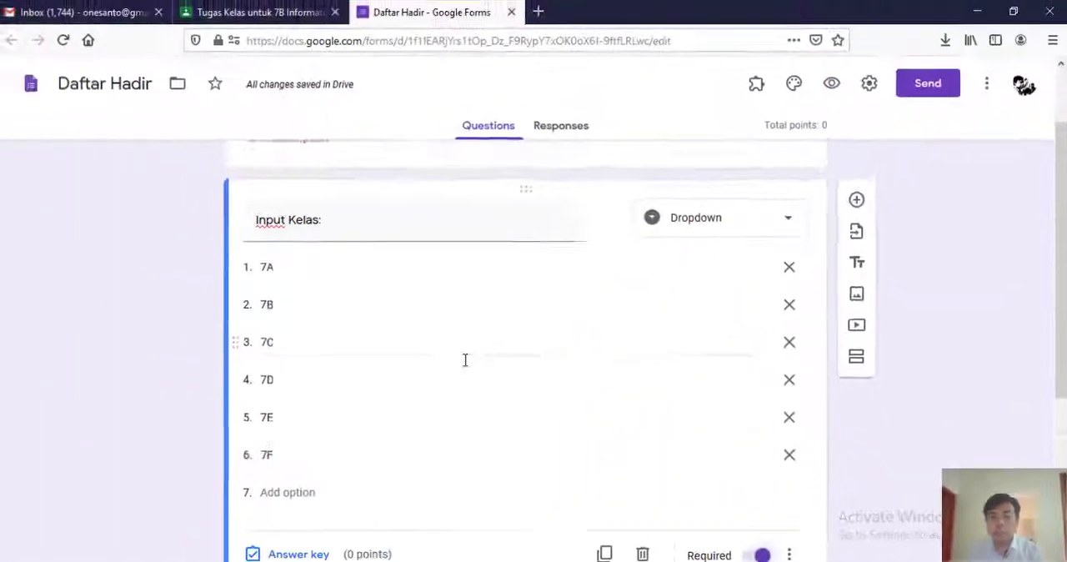
scroll(464, 358, "down", 1)
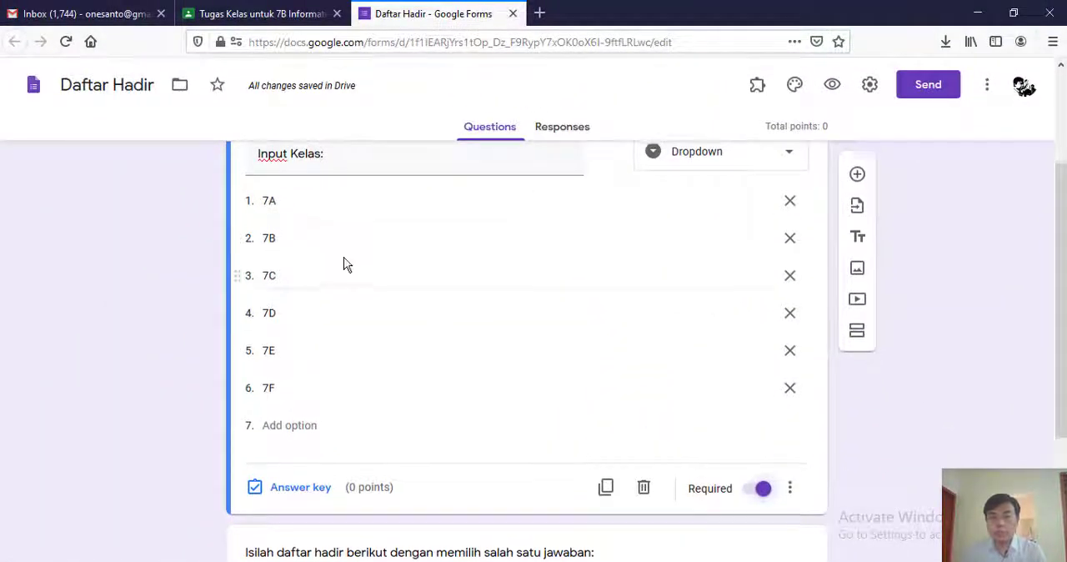
scroll(343, 264, "up", 2)
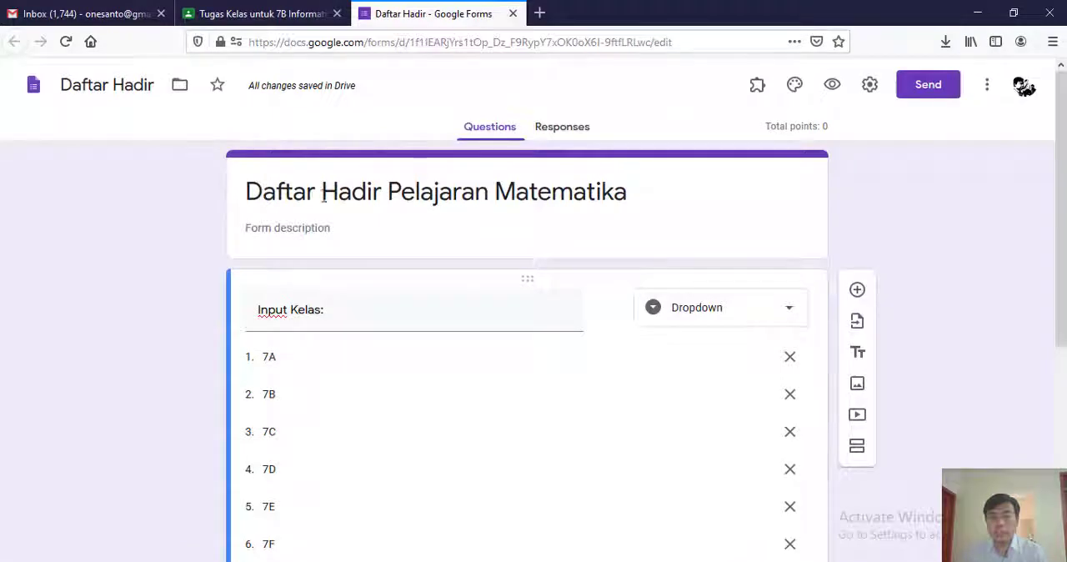
scroll(398, 284, "down", 1)
scroll(415, 278, "up", 1)
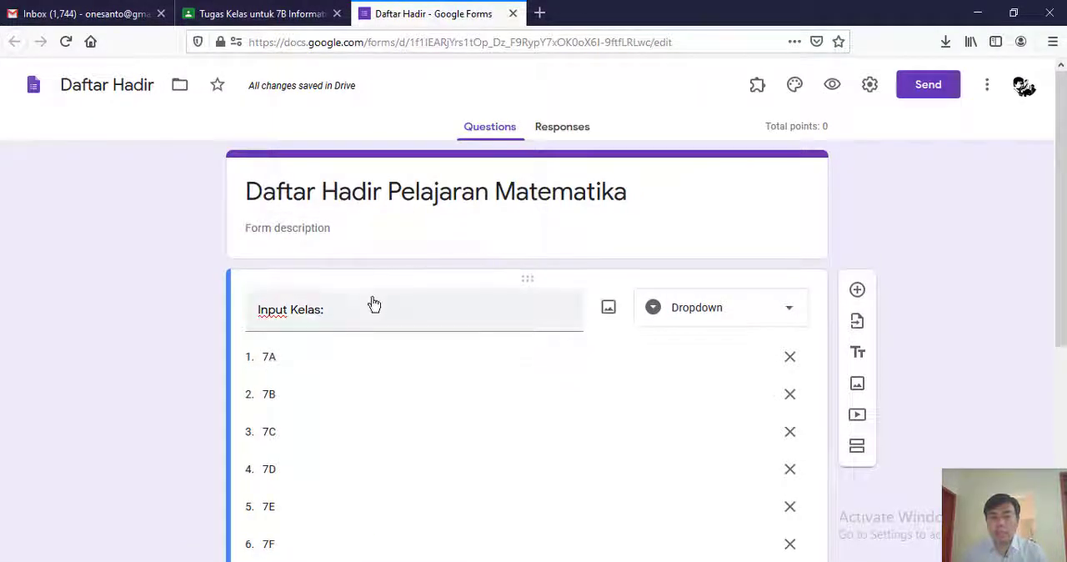
scroll(370, 303, "down", 1)
scroll(307, 419, "down", 2)
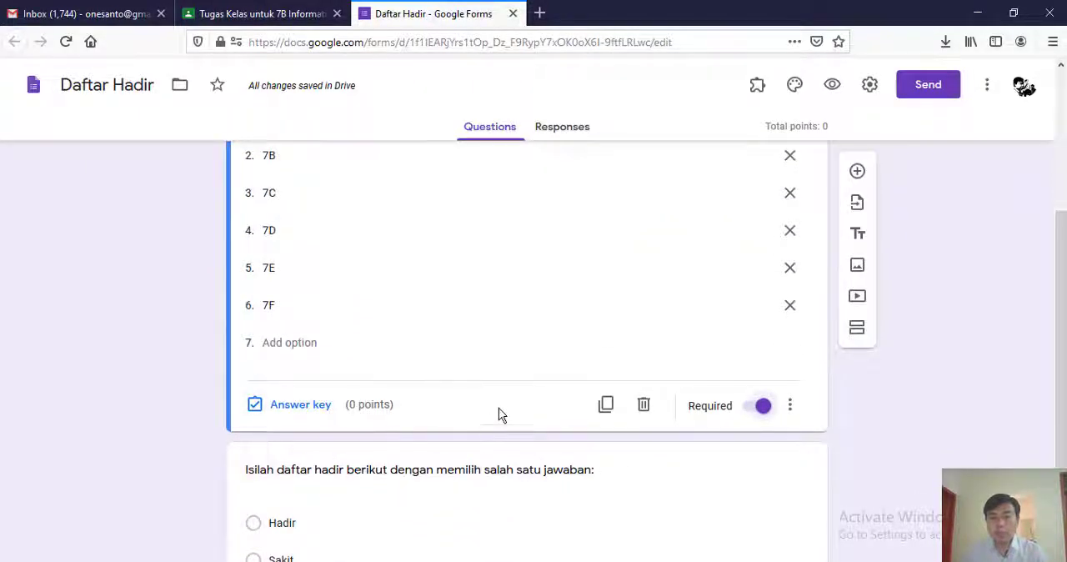
scroll(498, 408, "up", 1)
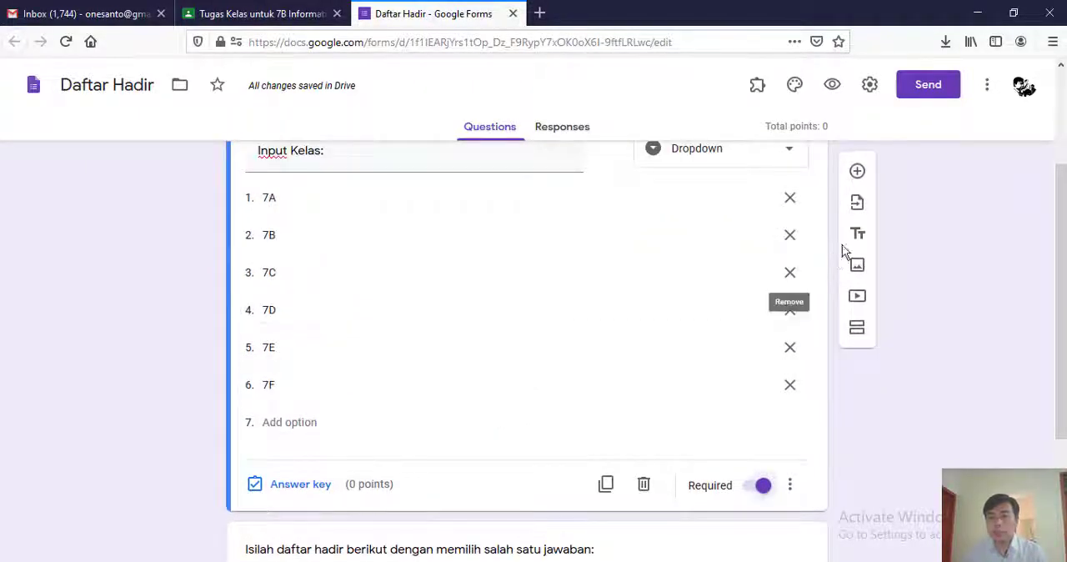
- Add a new question directly below the "Input Kelas:" question and title it "Input Nama"
left_click(858, 173)
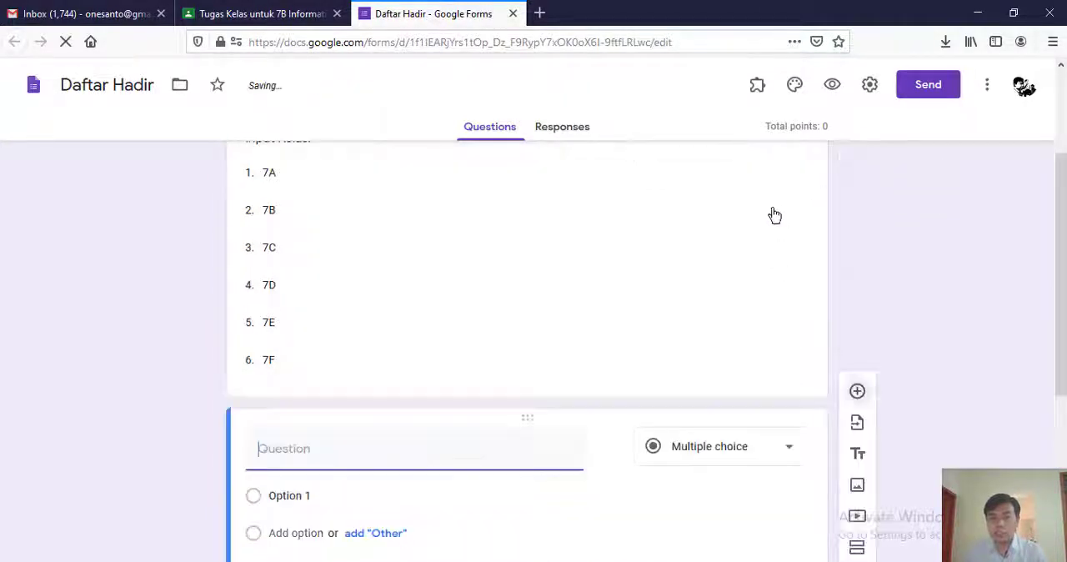
scroll(444, 330, "up", 2)
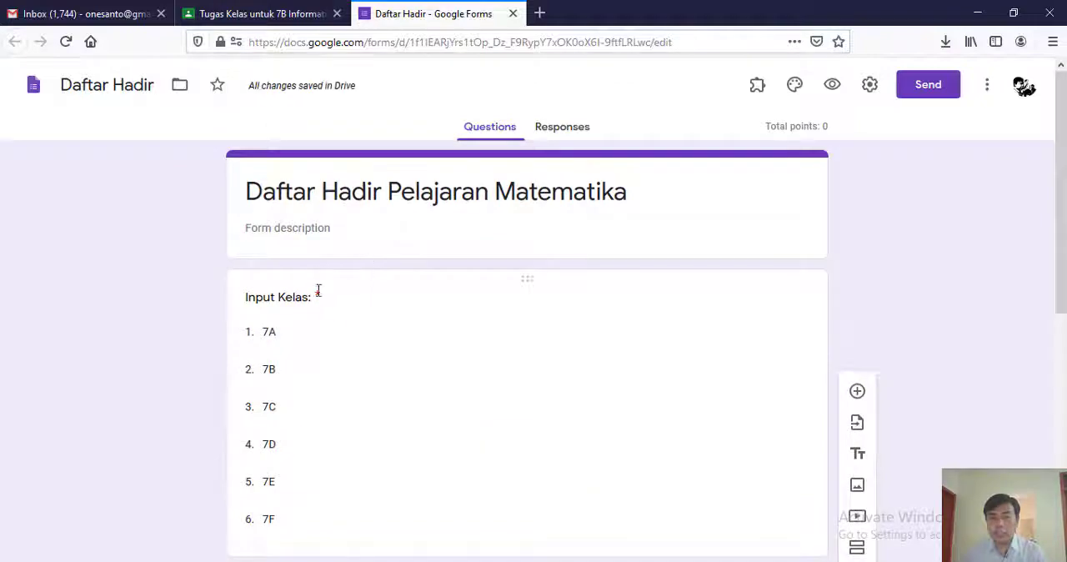
scroll(328, 309, "down", 3)
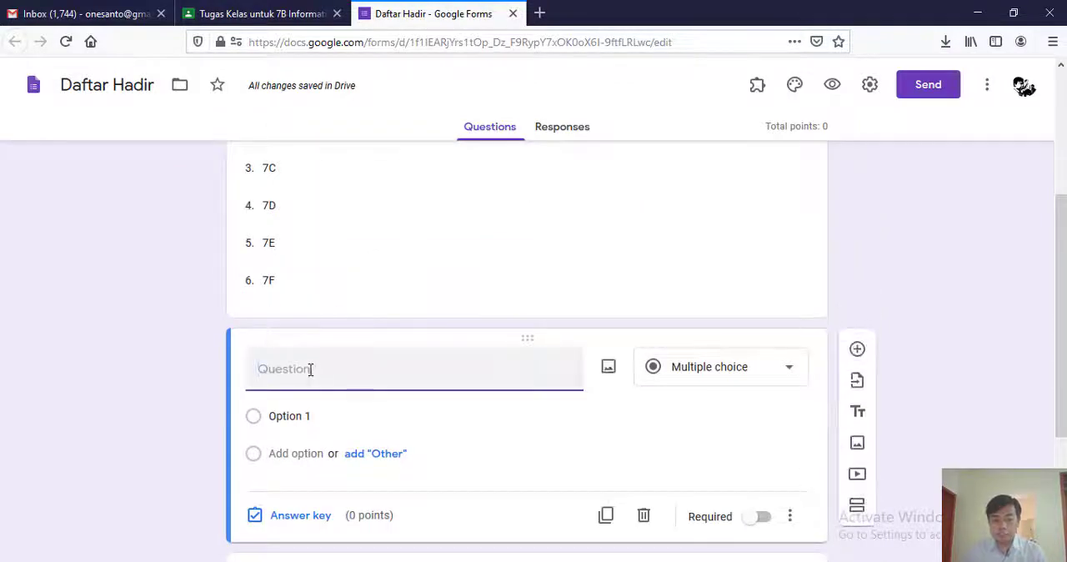
left_click(310, 369)
type("iNPUT")
key("BackSpace")
key("BackSpace")
key("BackSpace")
key("BackSpace")
key("BackSpace")
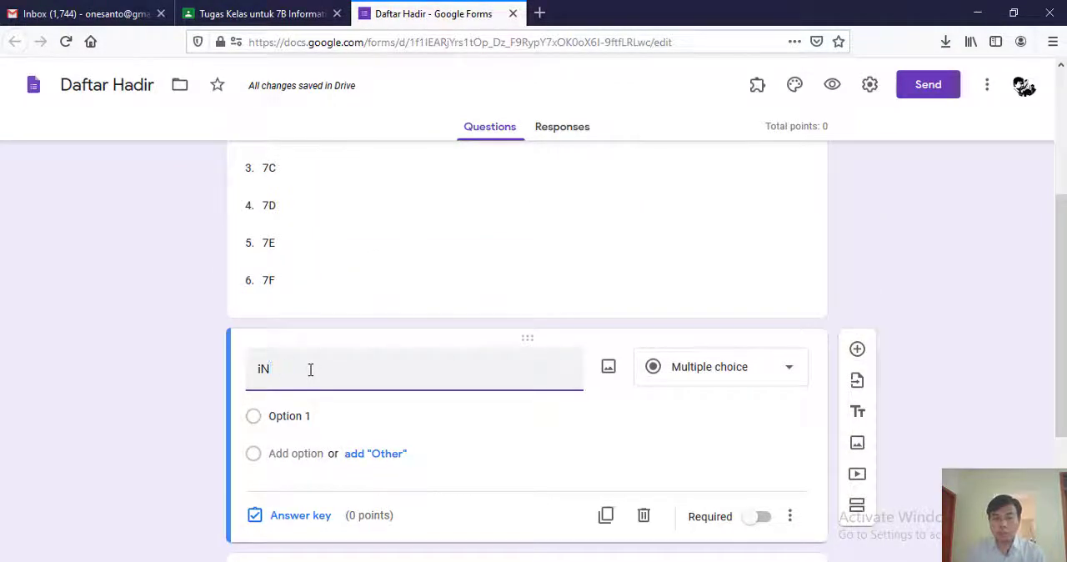
type("Input Nam")
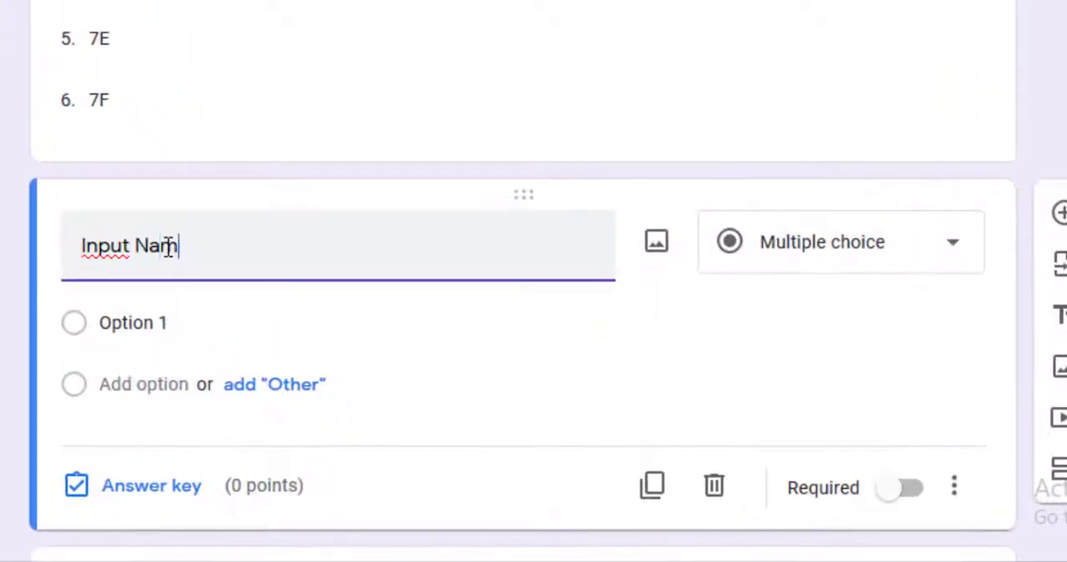
type("a")
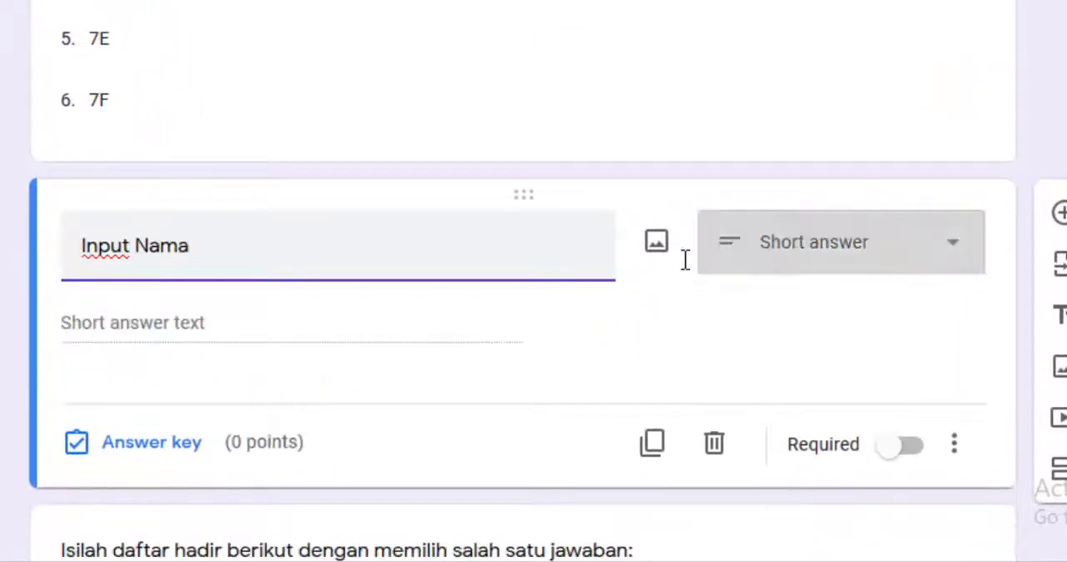
- Change the "Input Nama" question to Dropdown type
left_click(813, 256)
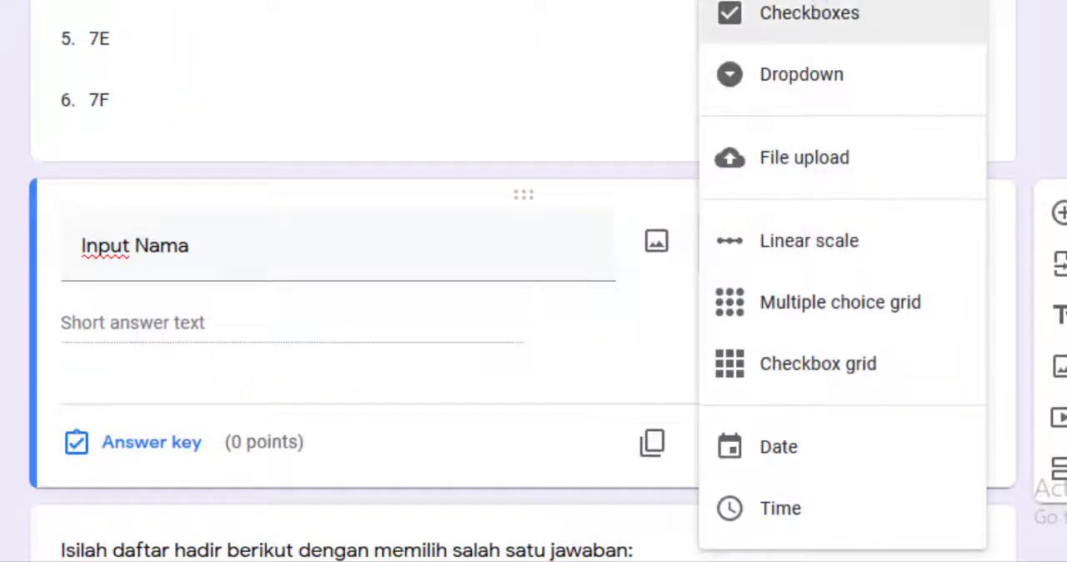
left_click(802, 75)
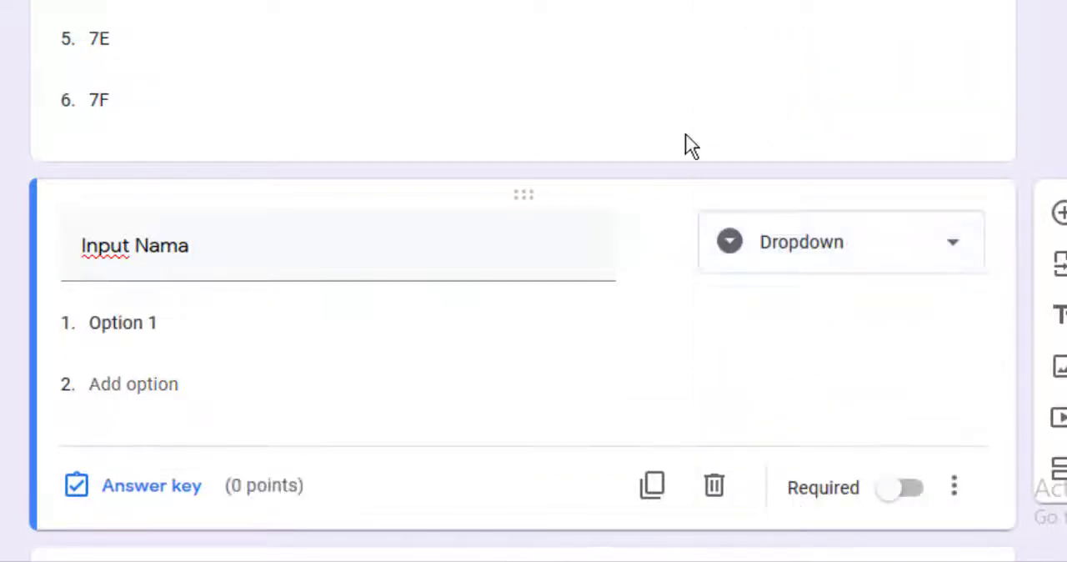
scroll(409, 372, "down", 2)
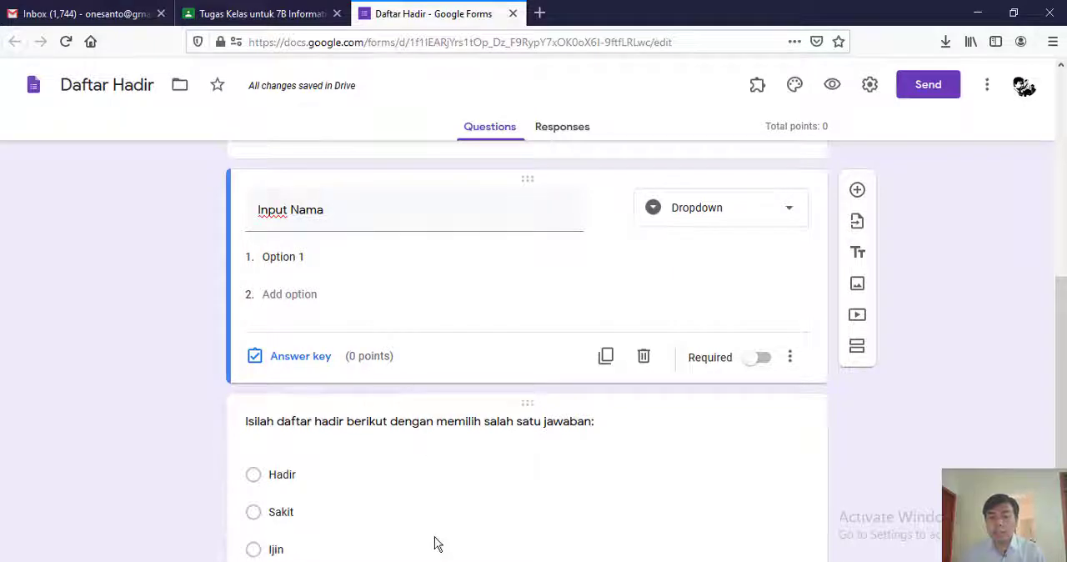
scroll(324, 285, "up", 1)
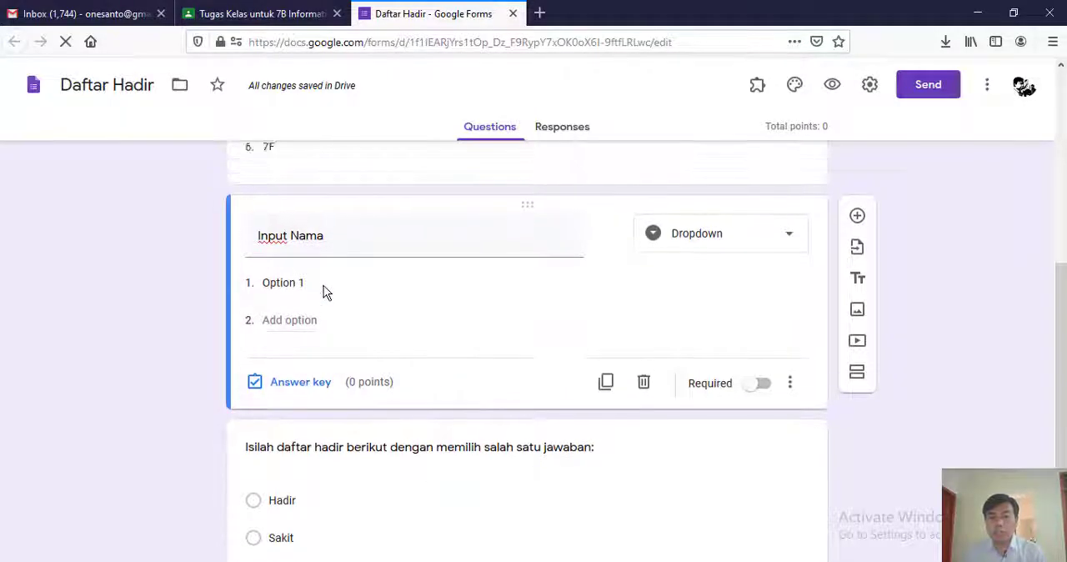
scroll(323, 286, "down", 1)
- Switch to the Excel workbook 789 A4 - Siswa OKE.xlsx and copy all student names in C5:C32 of sheet 7B
left_click(242, 561)
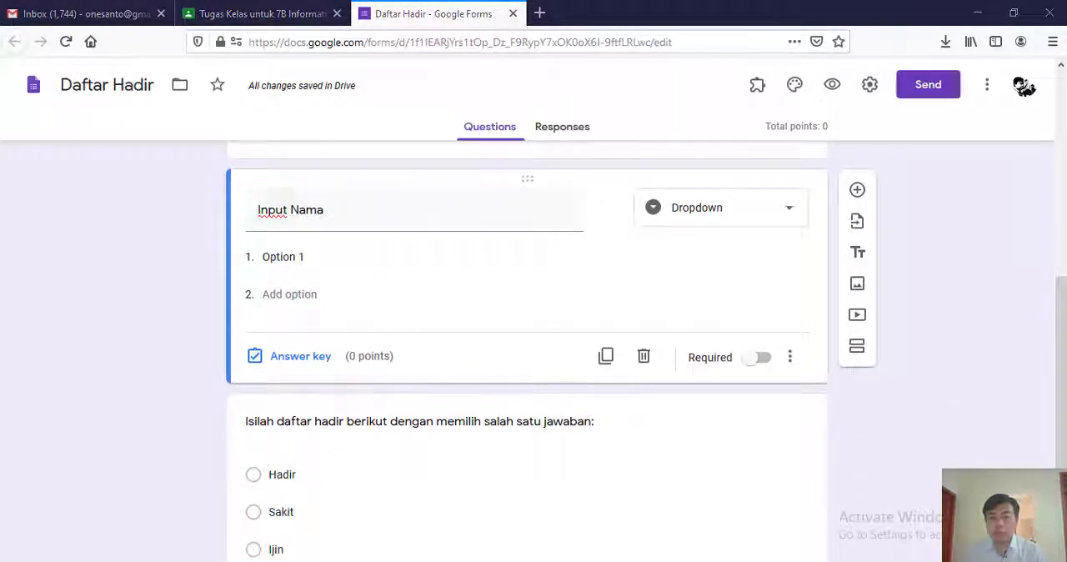
scroll(222, 392, "down", 1)
left_click(175, 541)
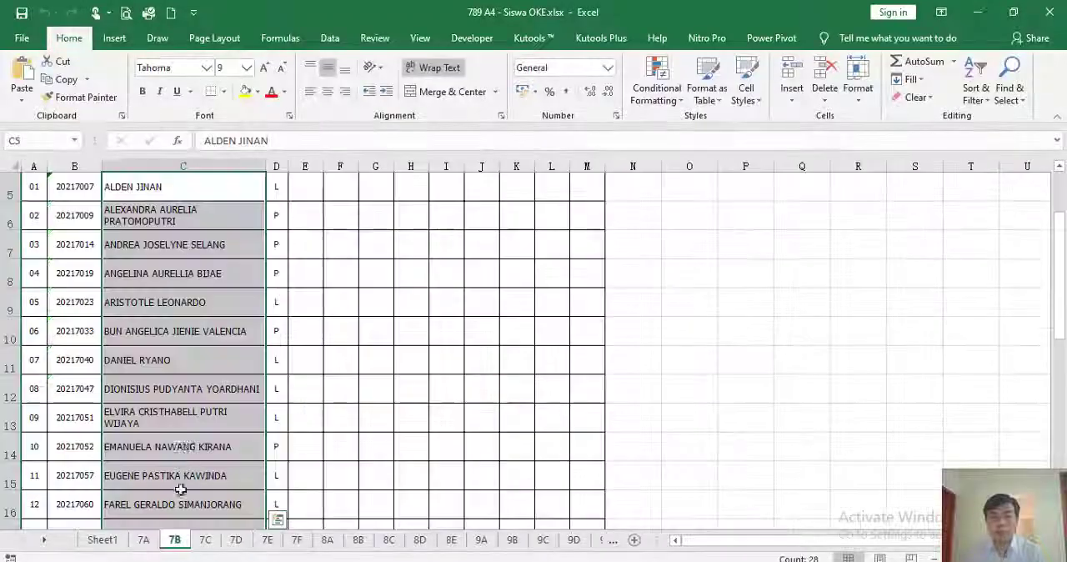
scroll(189, 436, "up", 2)
left_click(193, 375)
left_click(140, 262)
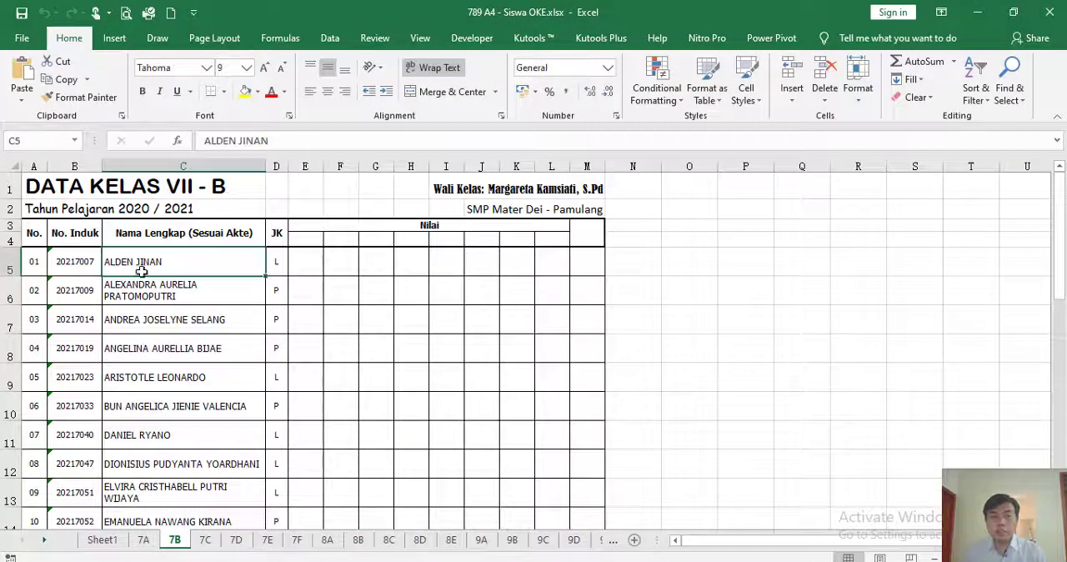
scroll(159, 333, "down", 8)
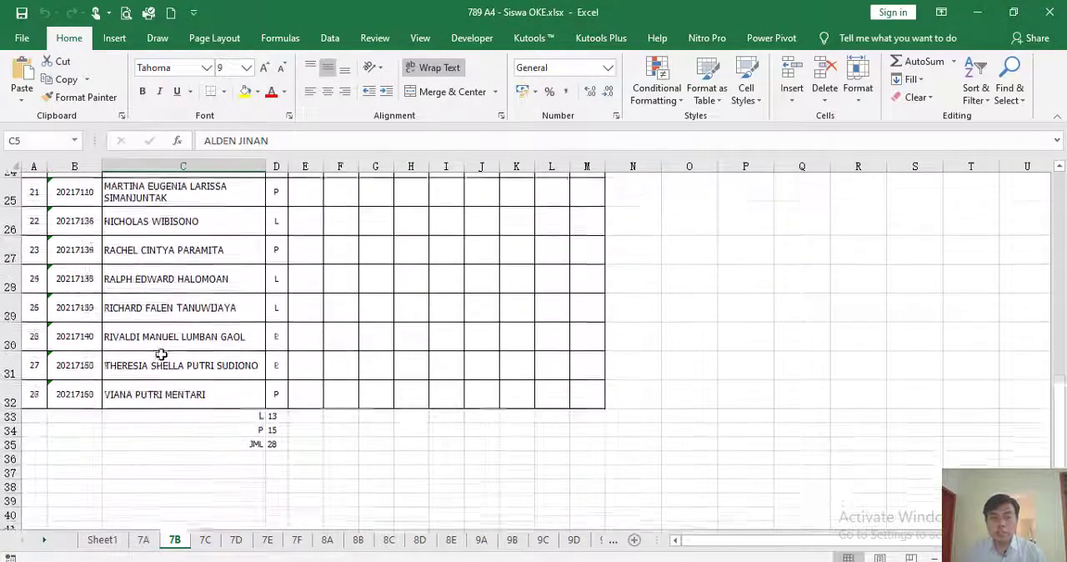
left_click(157, 390, "shift")
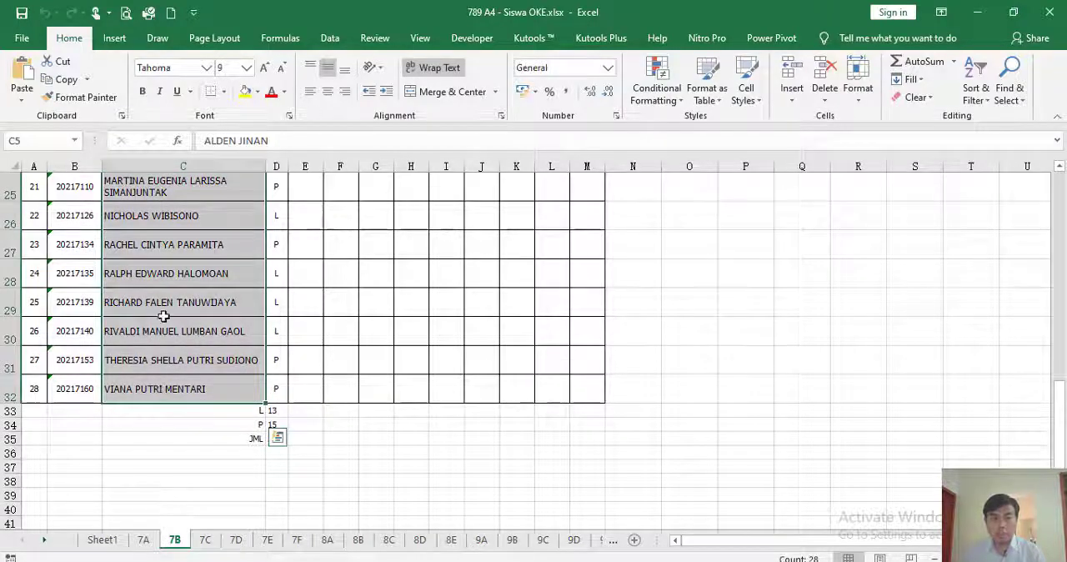
right_click(167, 274)
left_click(200, 219)
scroll(204, 242, "up", 8)
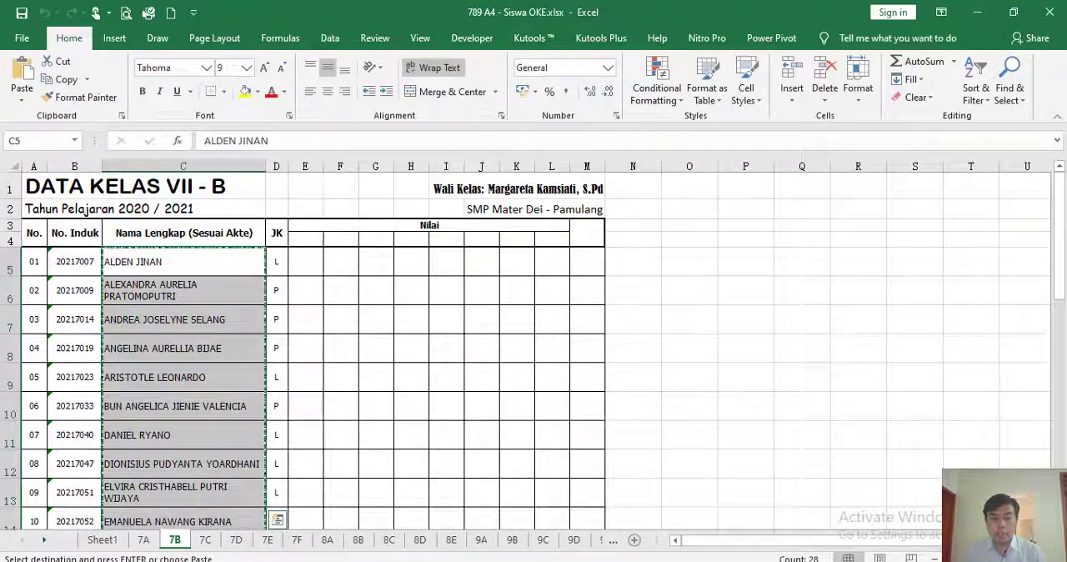
- Return to the Daftar Hadir form in the browser, paste the copied student names as the "Input Nama" dropdown options and check the list
key("alt+Tab")
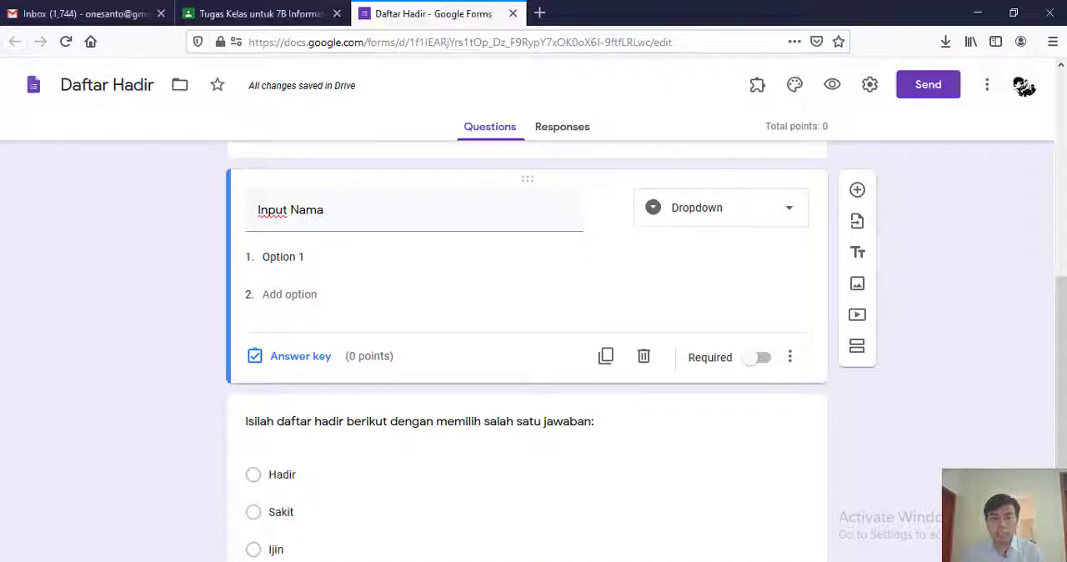
left_click(319, 260)
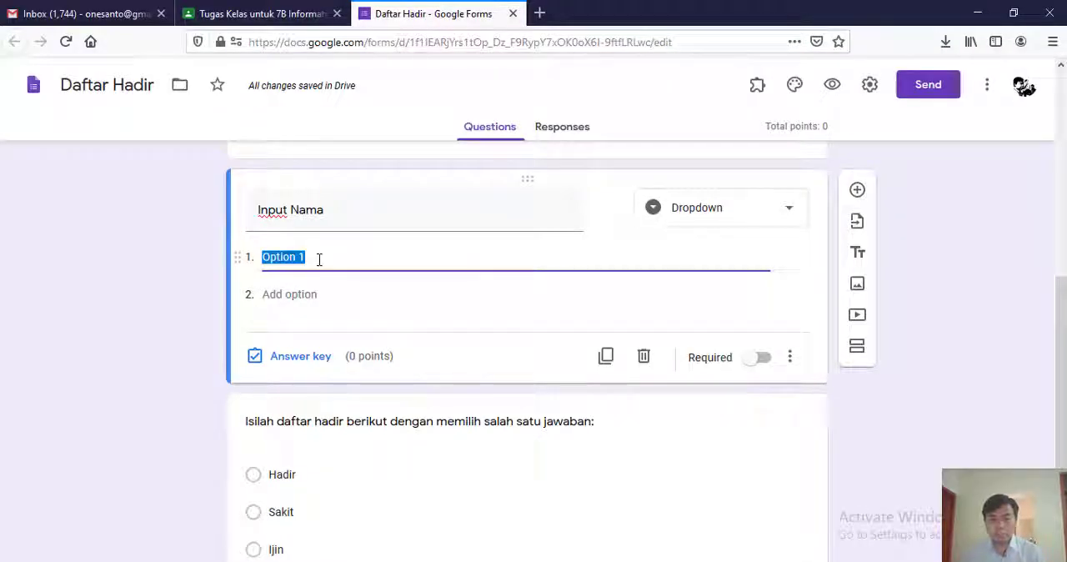
key("ctrl+v")
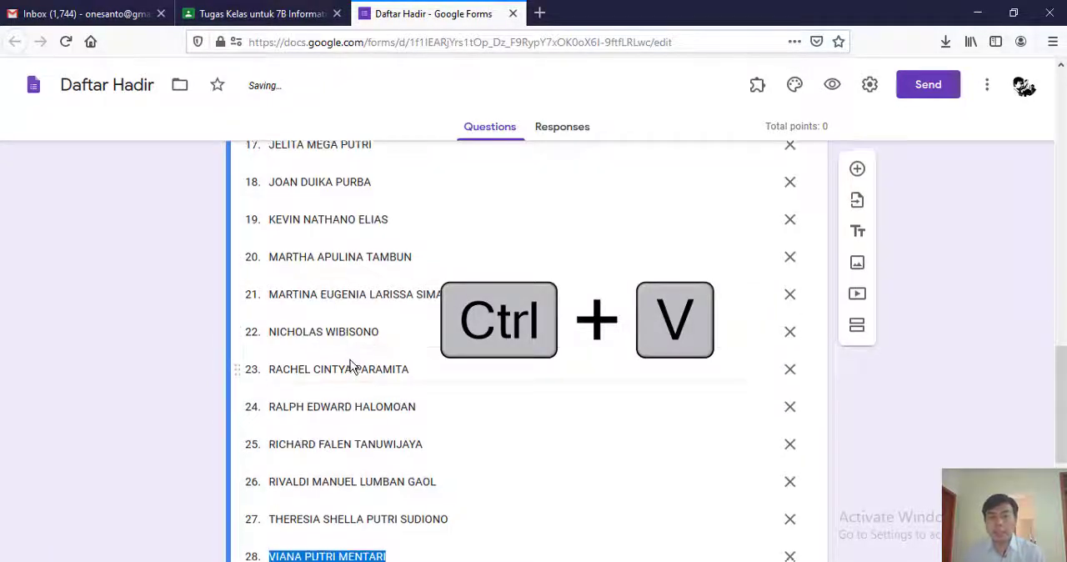
scroll(350, 360, "down", 3)
scroll(351, 359, "up", 5)
scroll(350, 365, "up", 10)
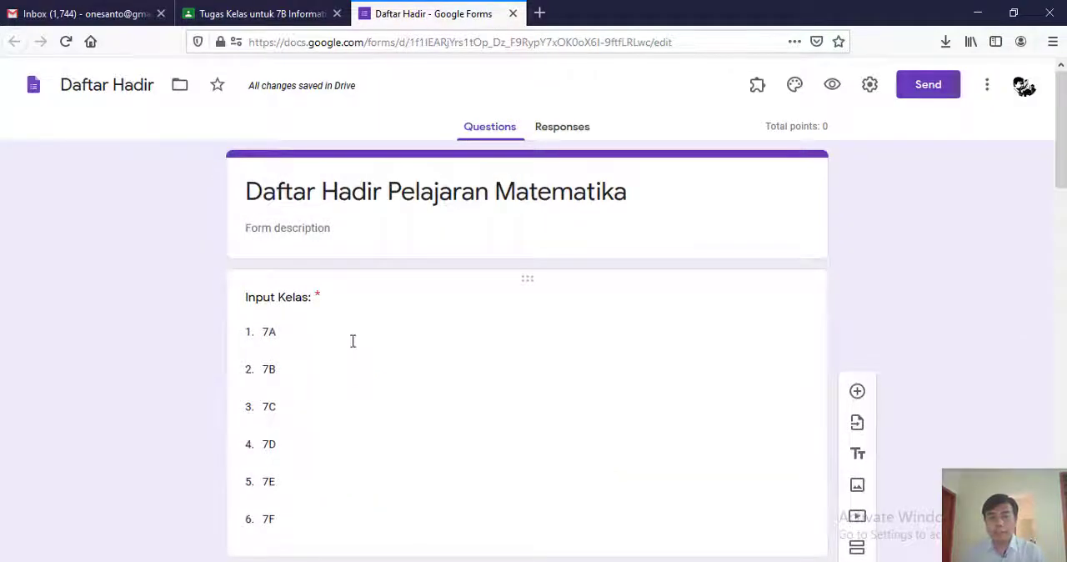
scroll(352, 341, "down", 10)
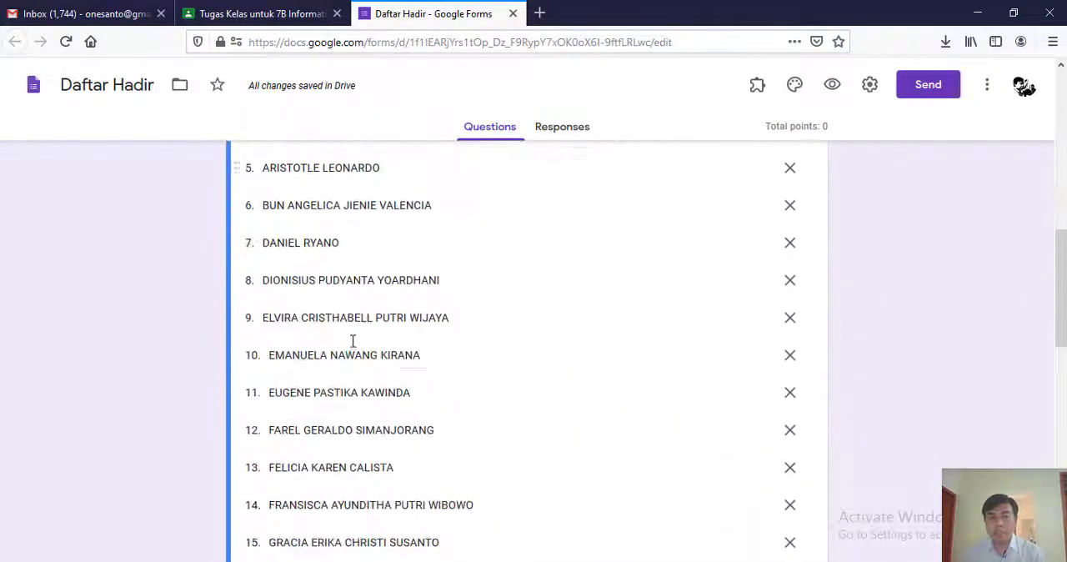
- Make both the "Input Nama" question and the "Isilah daftar hadir berikut dengan memilih salah satu jawaban:" question required
scroll(351, 339, "down", 6)
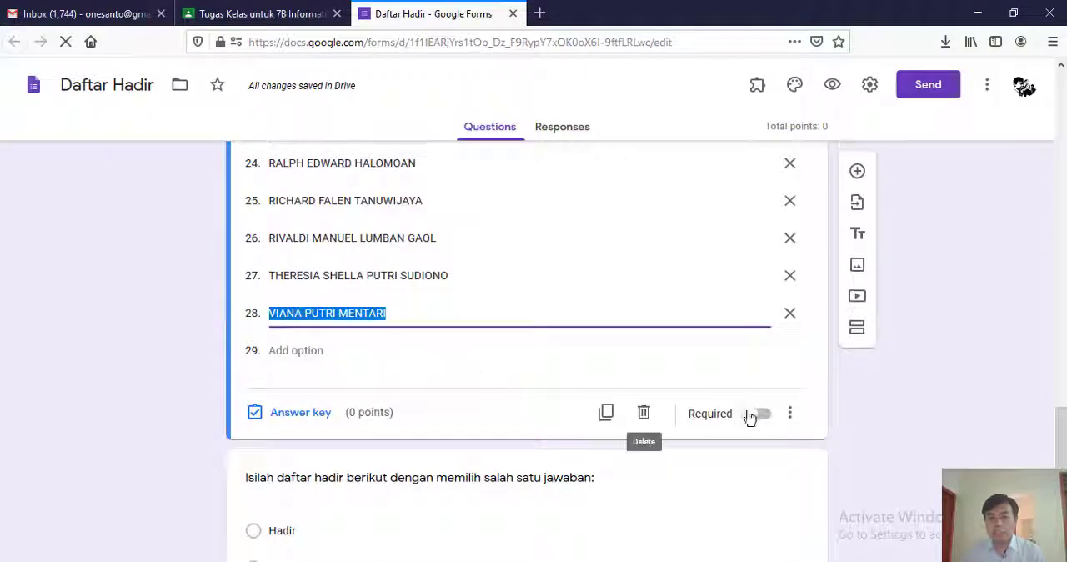
left_click(760, 418)
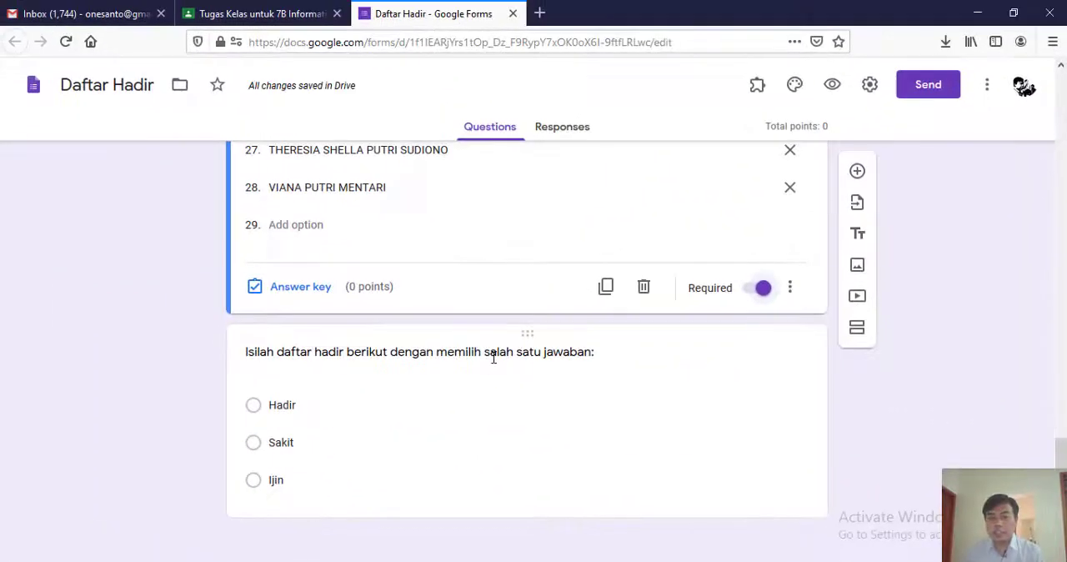
left_click(356, 352)
left_click(755, 492)
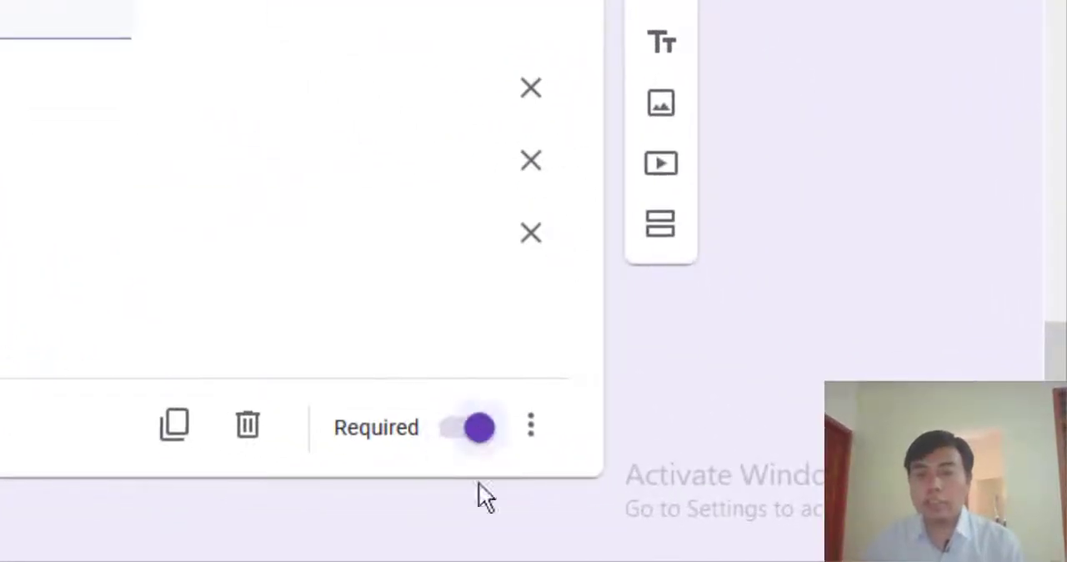
- Review the whole form, from the title and class question through the student name options to the attendance question
scroll(354, 406, "up", 15)
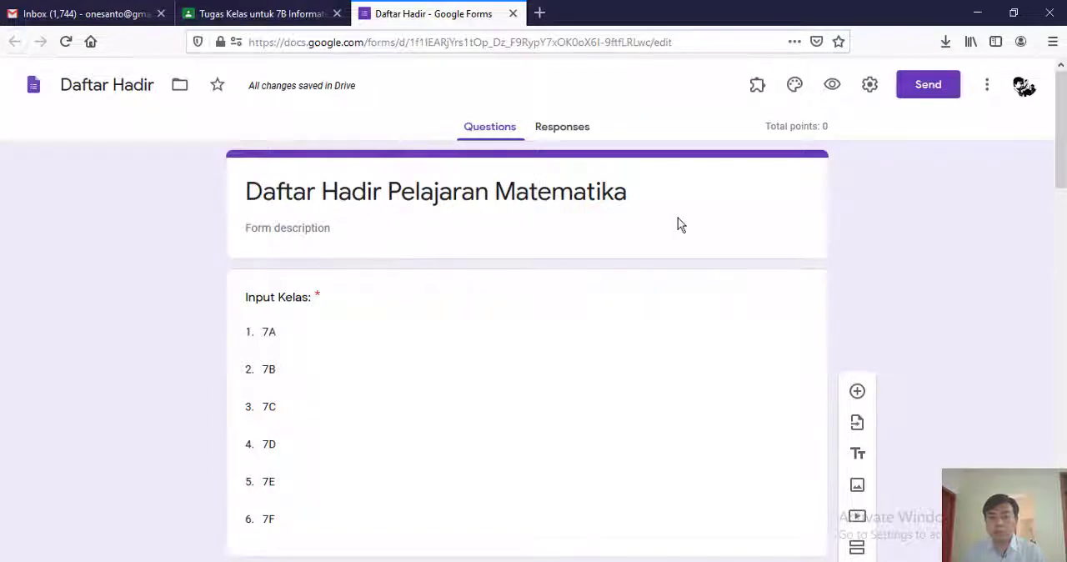
scroll(392, 271, "down", 1)
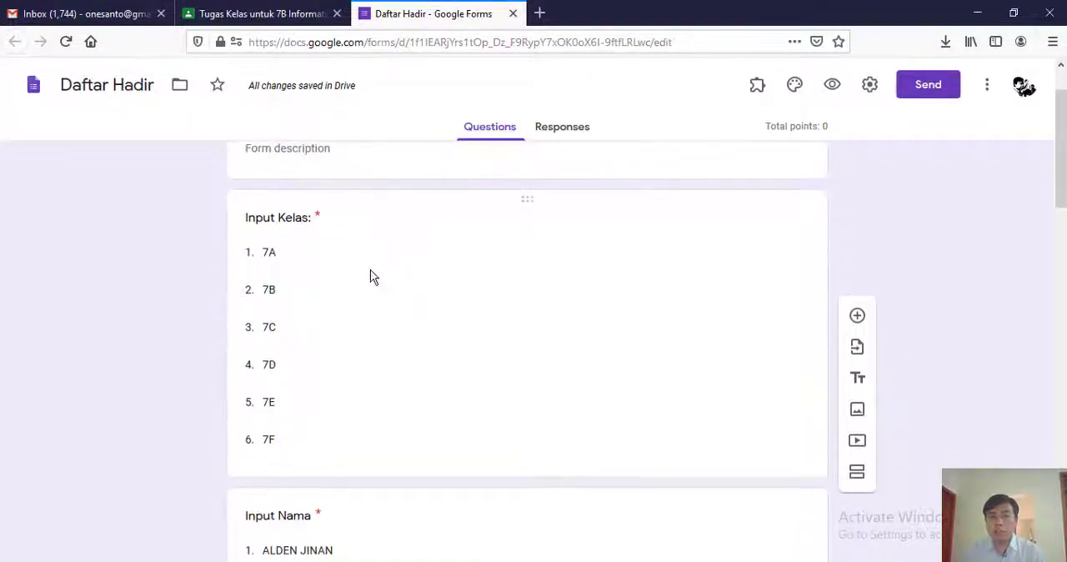
scroll(331, 270, "down", 3)
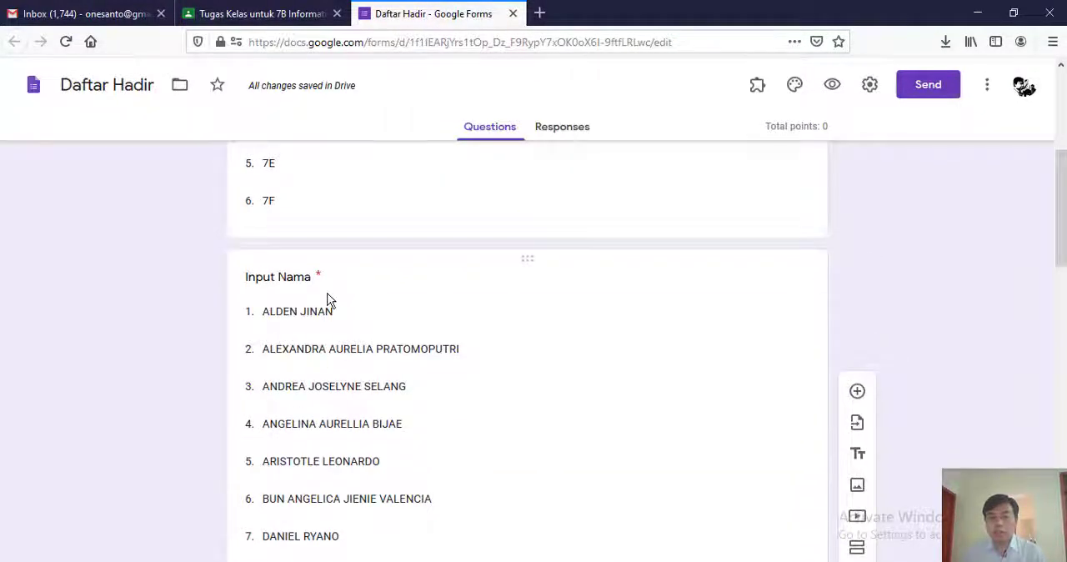
scroll(354, 308, "down", 8)
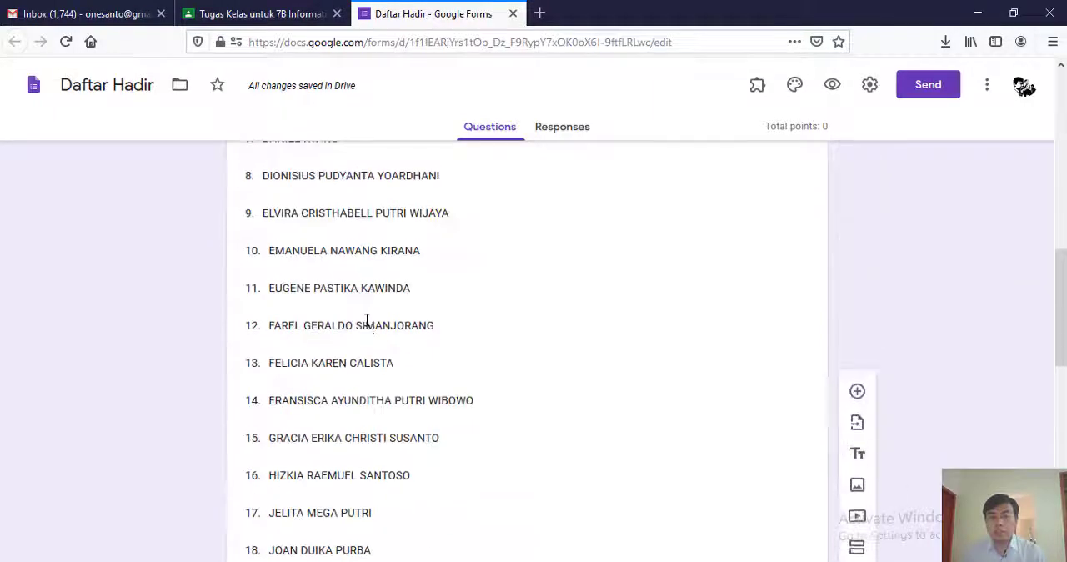
scroll(369, 328, "down", 4)
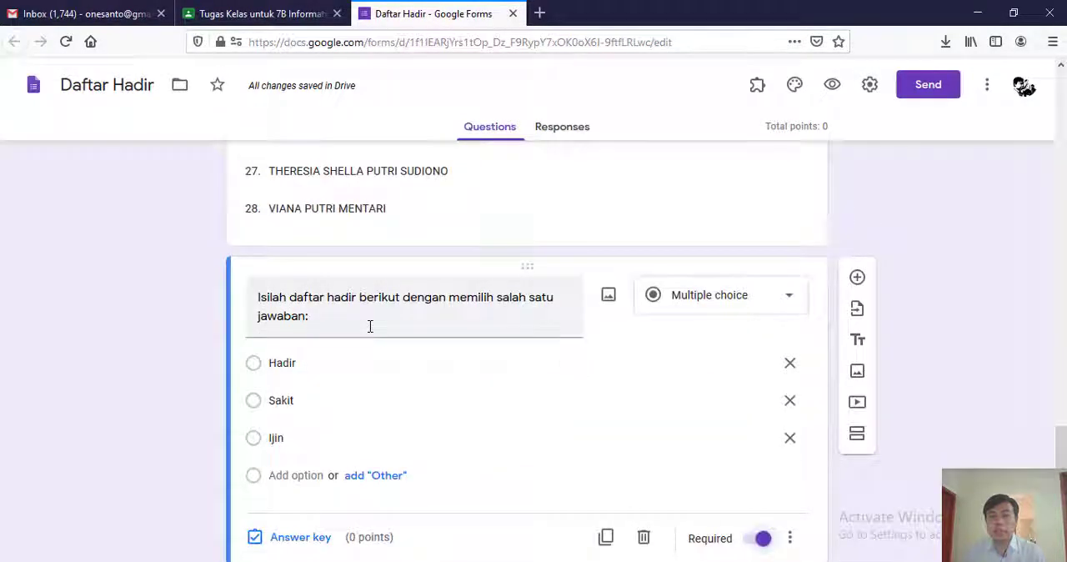
scroll(555, 275, "up", 1)
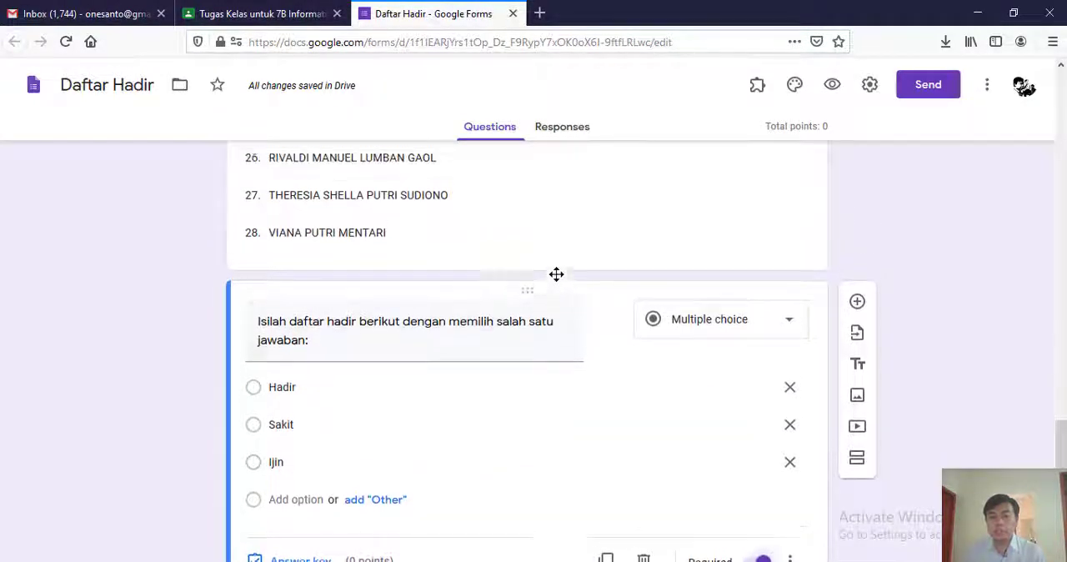
scroll(458, 311, "up", 15)
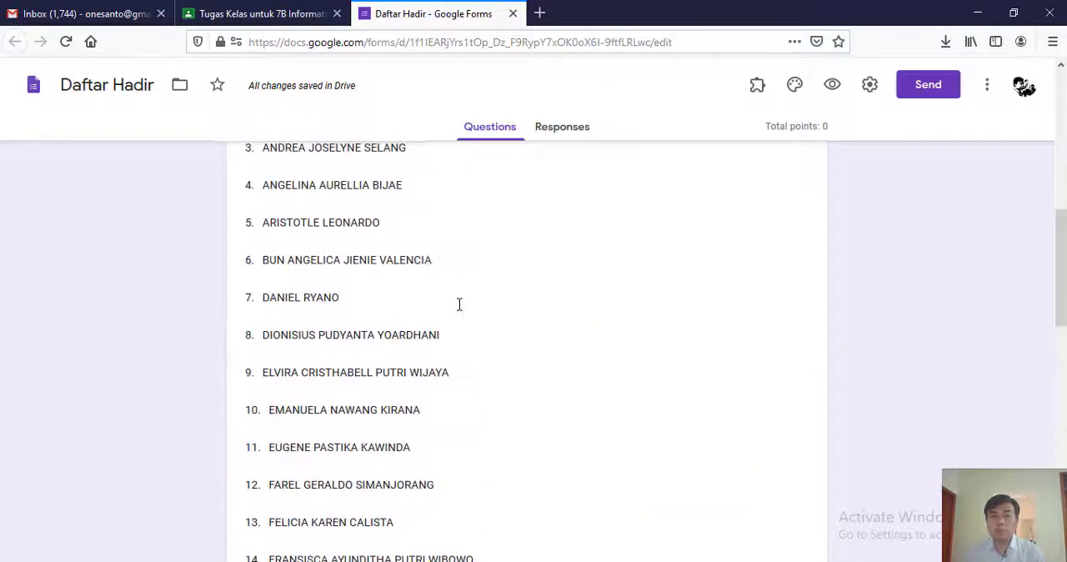
scroll(460, 310, "down", 2)
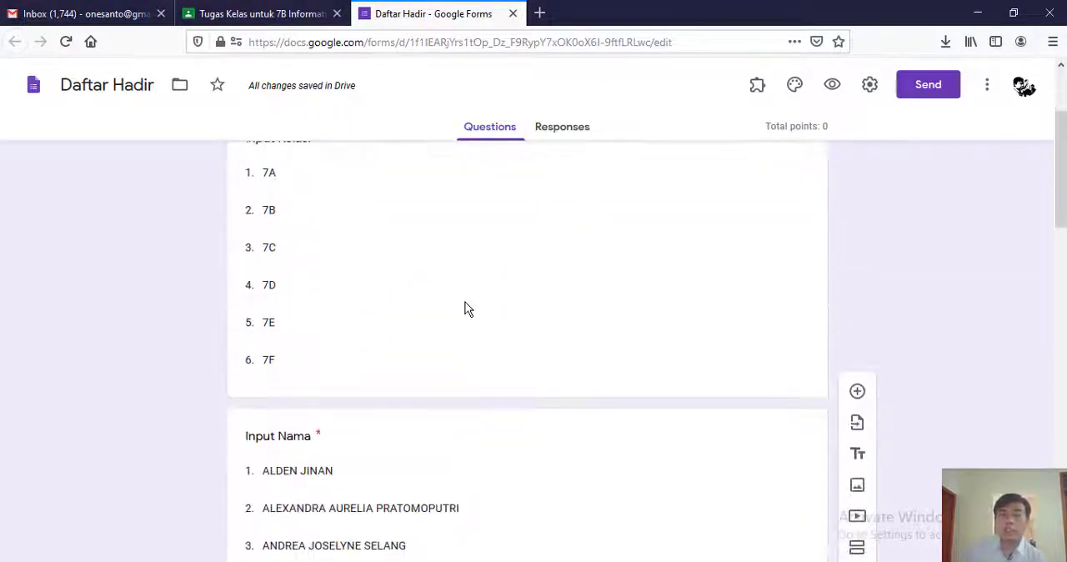
scroll(467, 307, "up", 1)
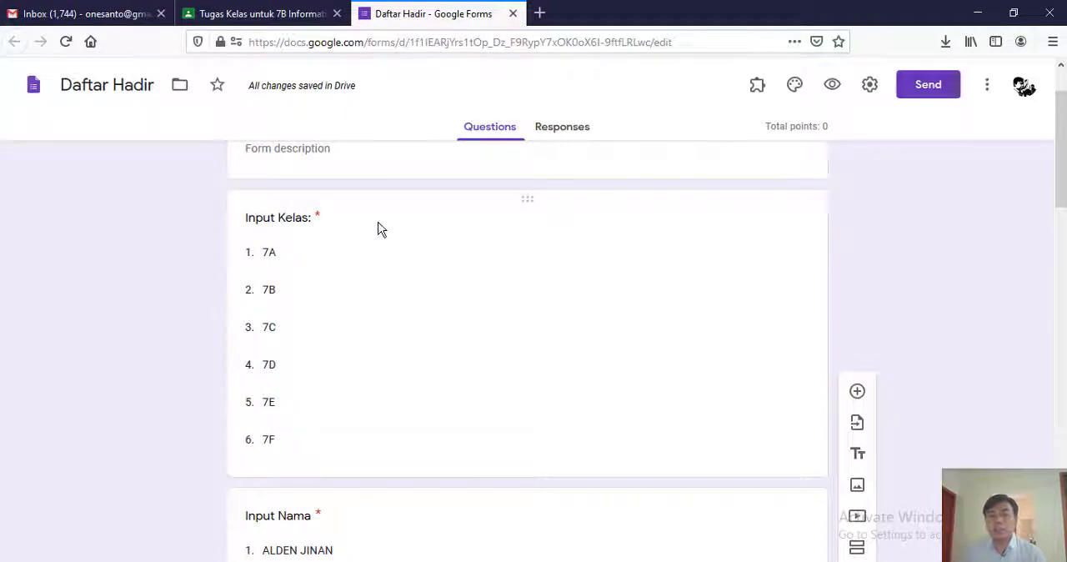
- Add a new question directly below "Input Kelas:" and title it "Input Nomor Absen:"
left_click(270, 226)
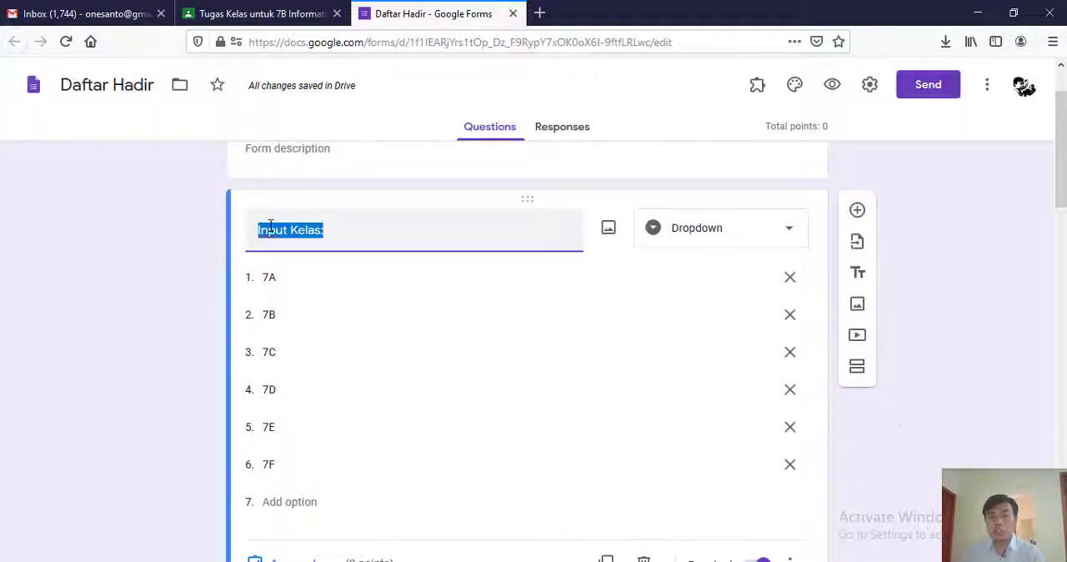
left_click(857, 212)
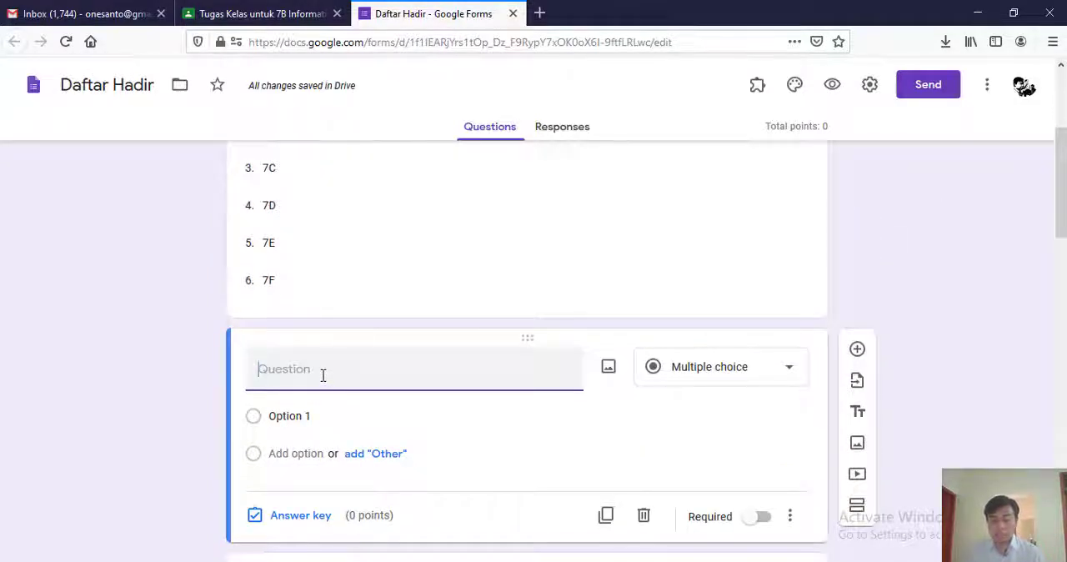
type("Input No")
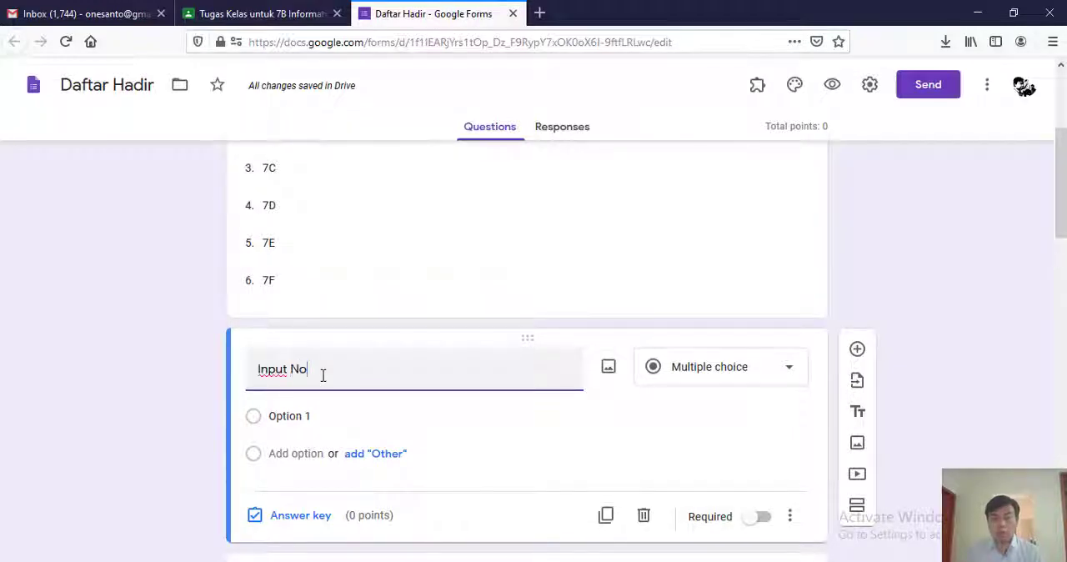
type("mor A")
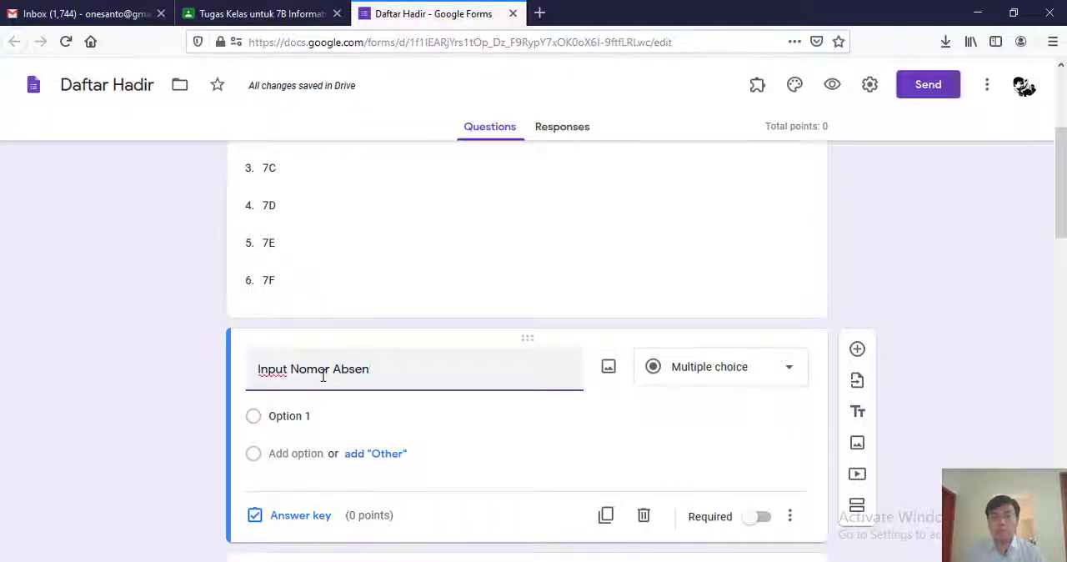
type("bsen")
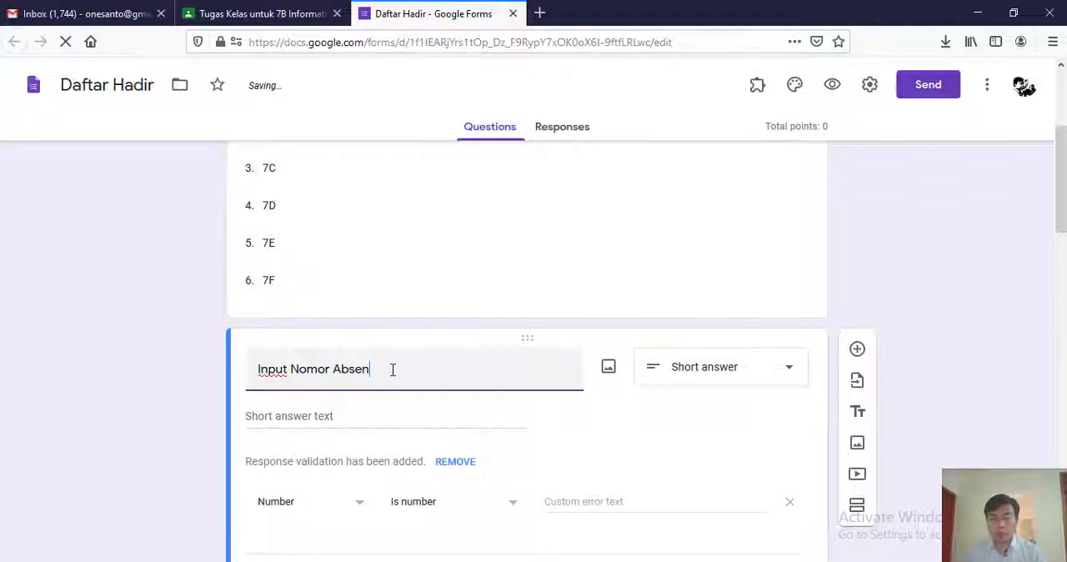
type(":")
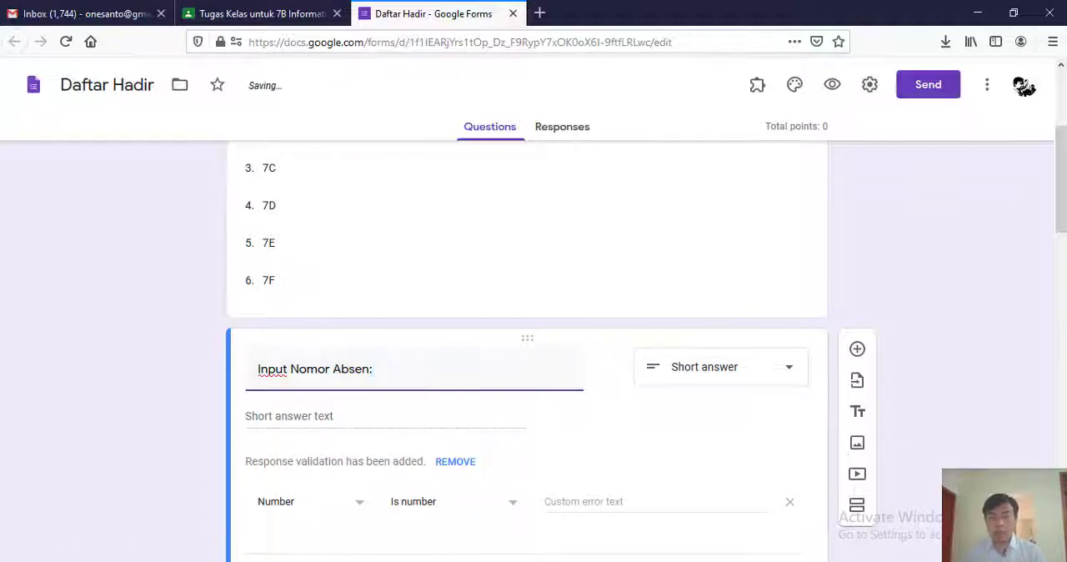
- Switch to the Excel workbook 789 A4 - Siswa OKE.xlsx and copy the attendance numbers in A5:A32 of sheet 7B
key("alt+Tab")
left_click(31, 260)
scroll(52, 323, "down", 5)
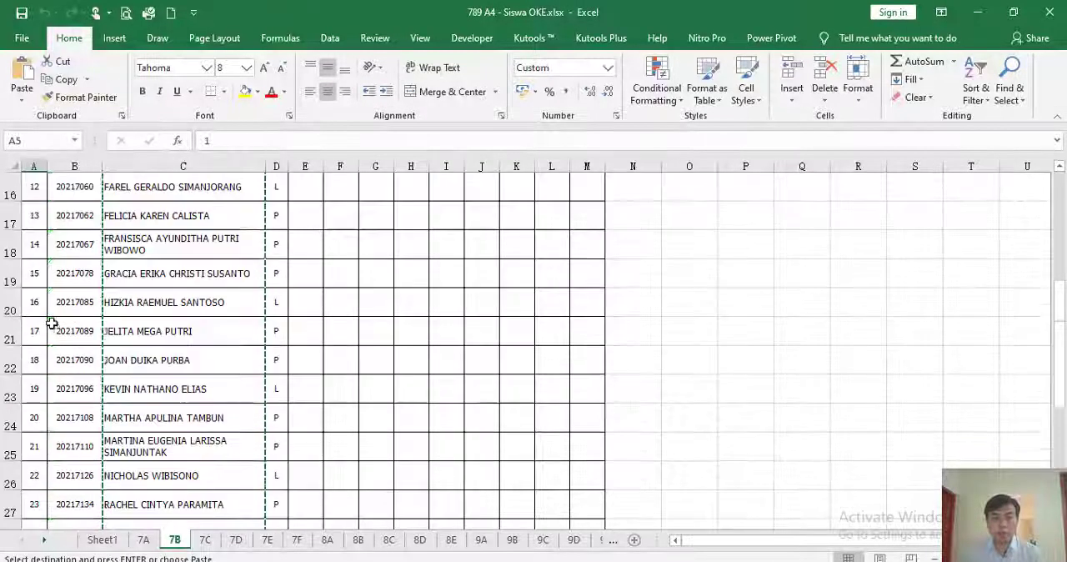
scroll(51, 324, "down", 4)
left_click(35, 301, "shift")
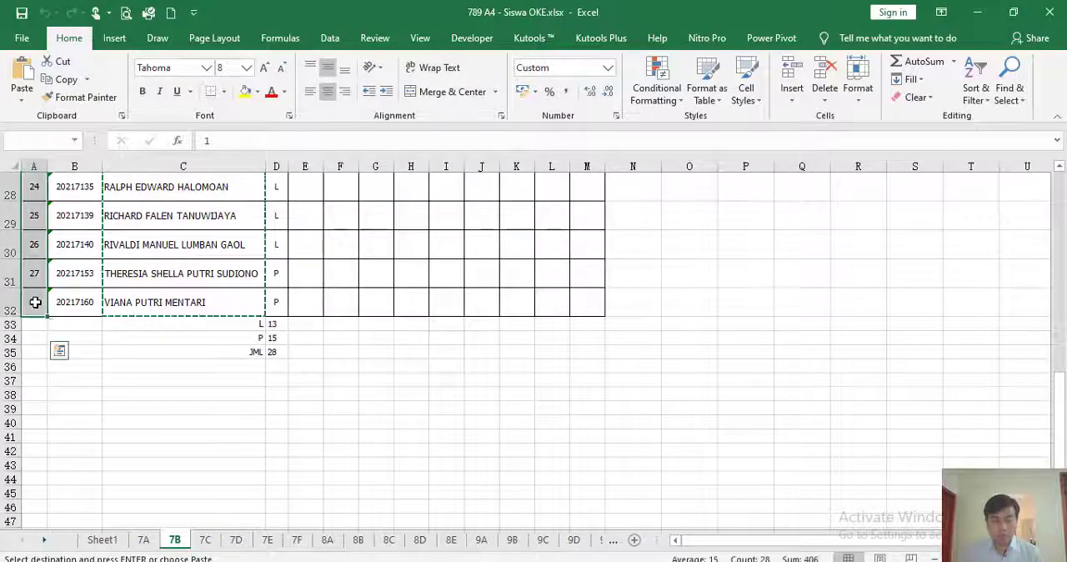
key("ctrl+c")
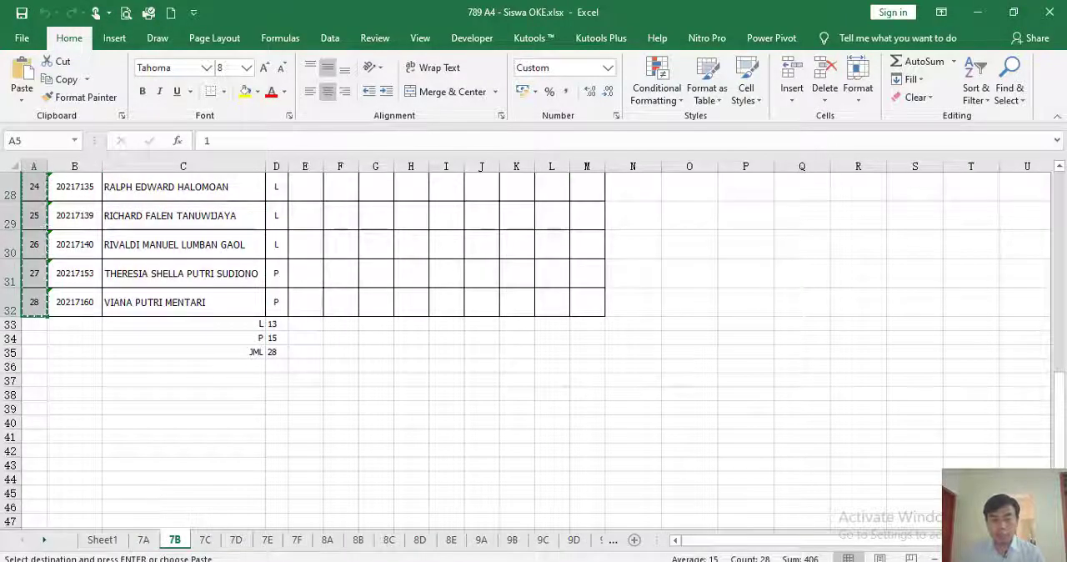
- Return to the Daftar Hadir form in the browser and change the "Input Nomor Absen:" question to Dropdown type
key("alt+Tab")
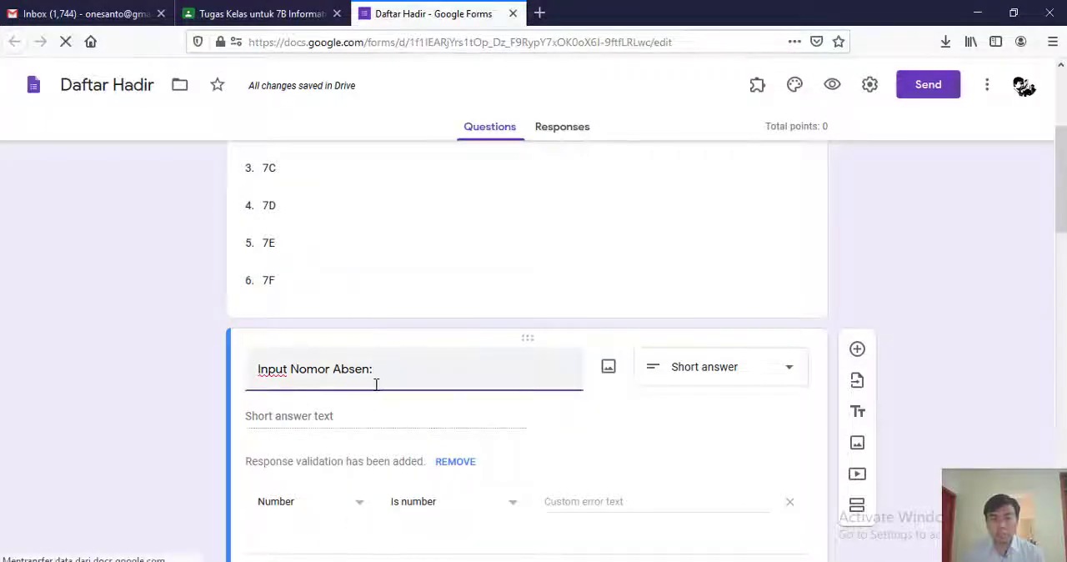
scroll(409, 364, "down", 3)
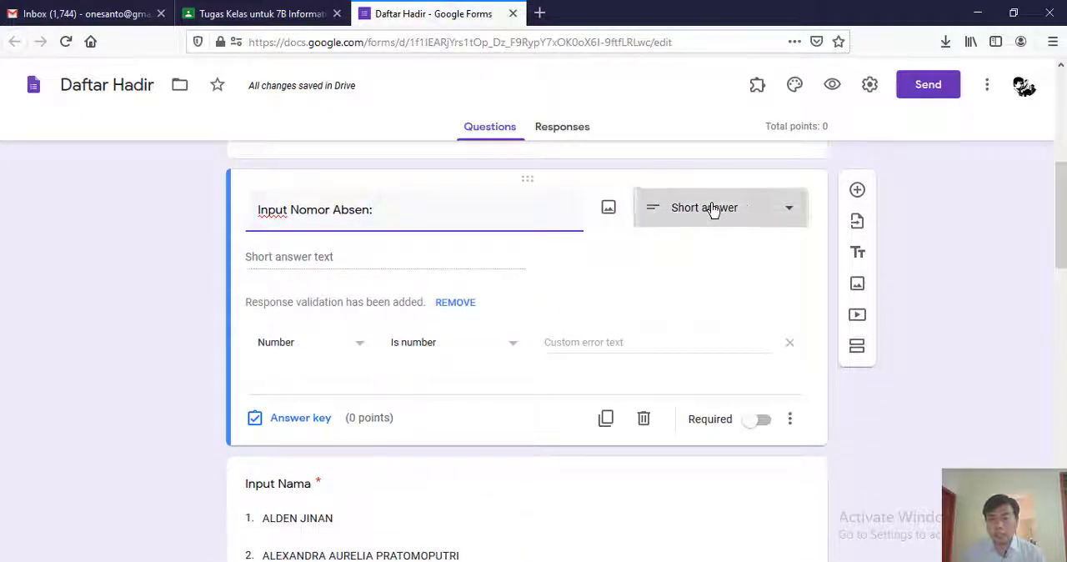
left_click(713, 210)
left_click(692, 264)
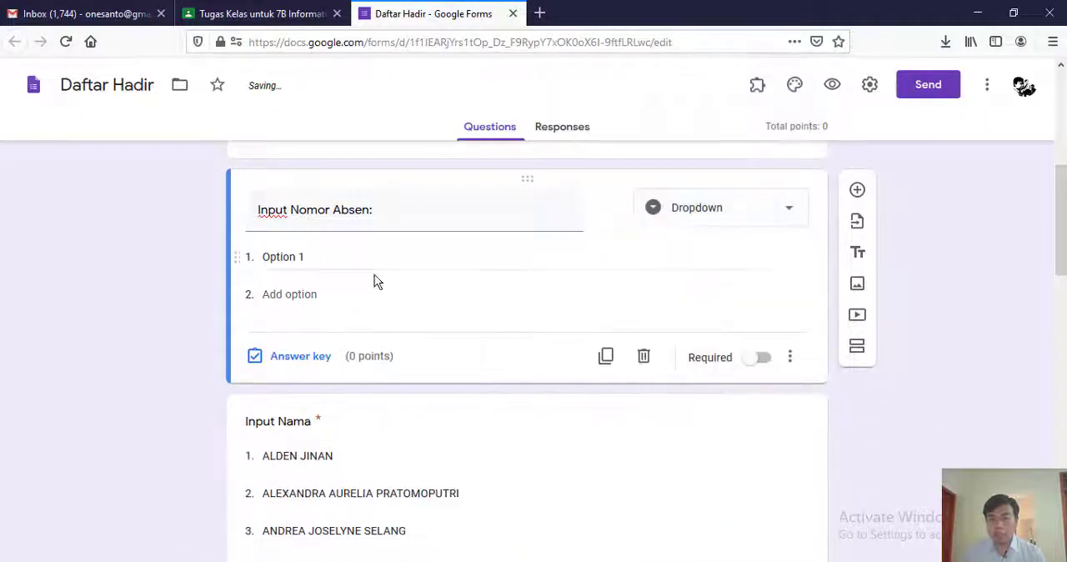
- Paste the copied numbers 1 to 28 as the "Input Nomor Absen:" dropdown options and make the question required
left_click(320, 256)
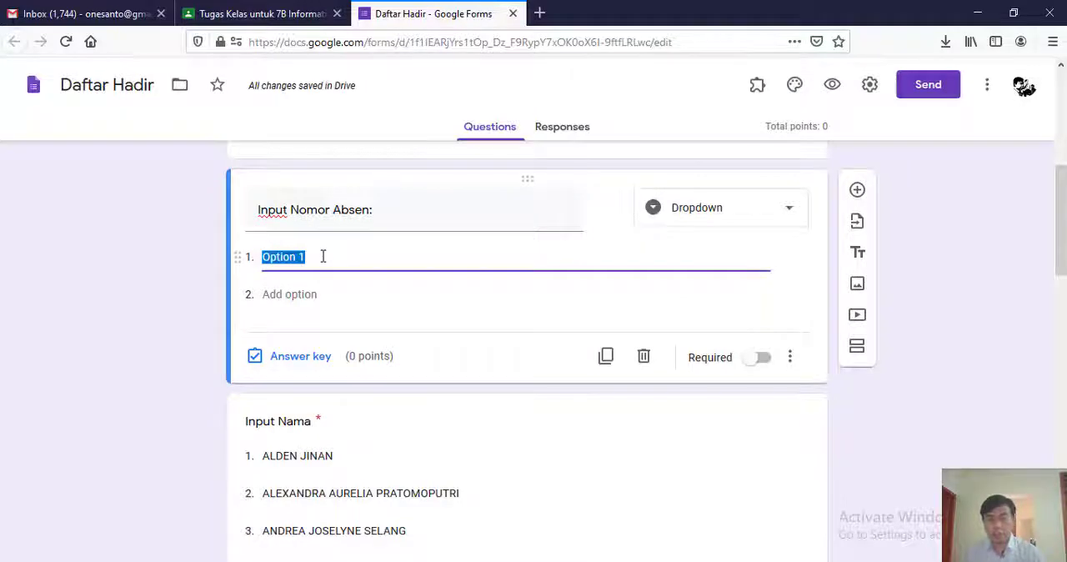
key("ctrl+v")
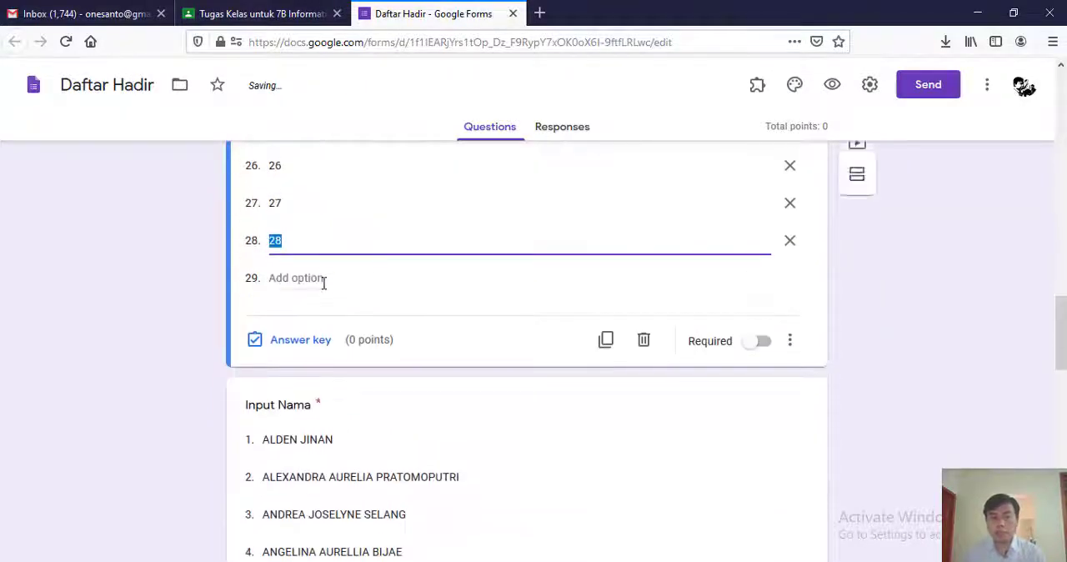
left_click(754, 346)
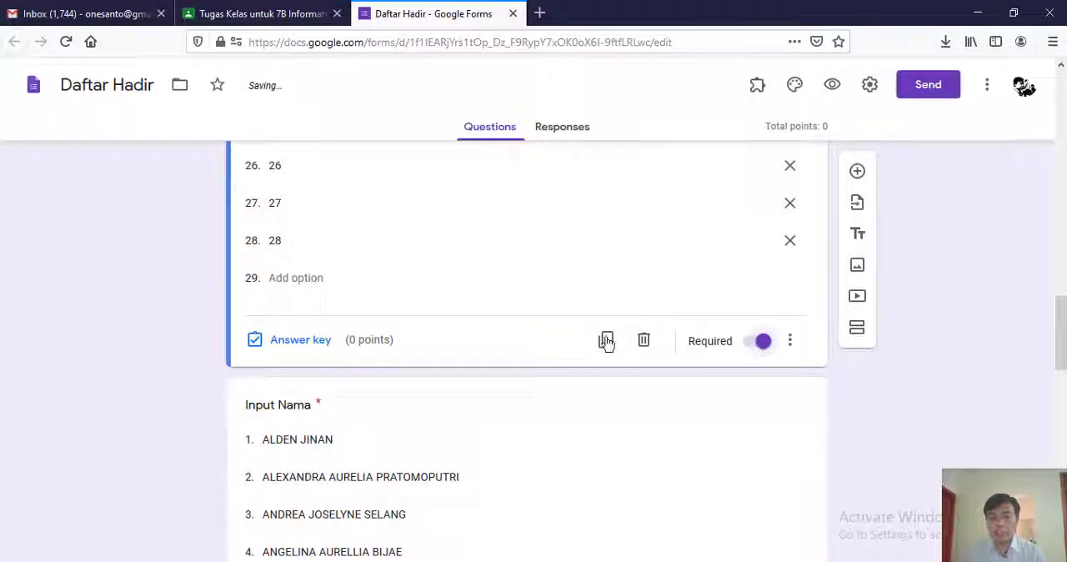
- In the form settings, leave Limit to 1 response off and disable Show link to submit another response
scroll(544, 332, "up", 9)
scroll(544, 332, "up", 8)
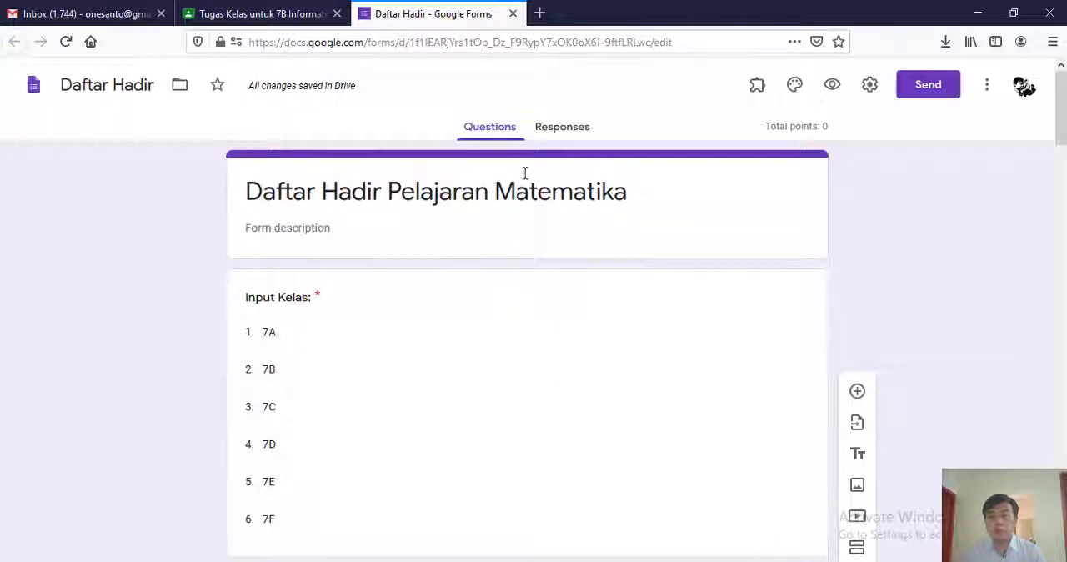
left_click(871, 93)
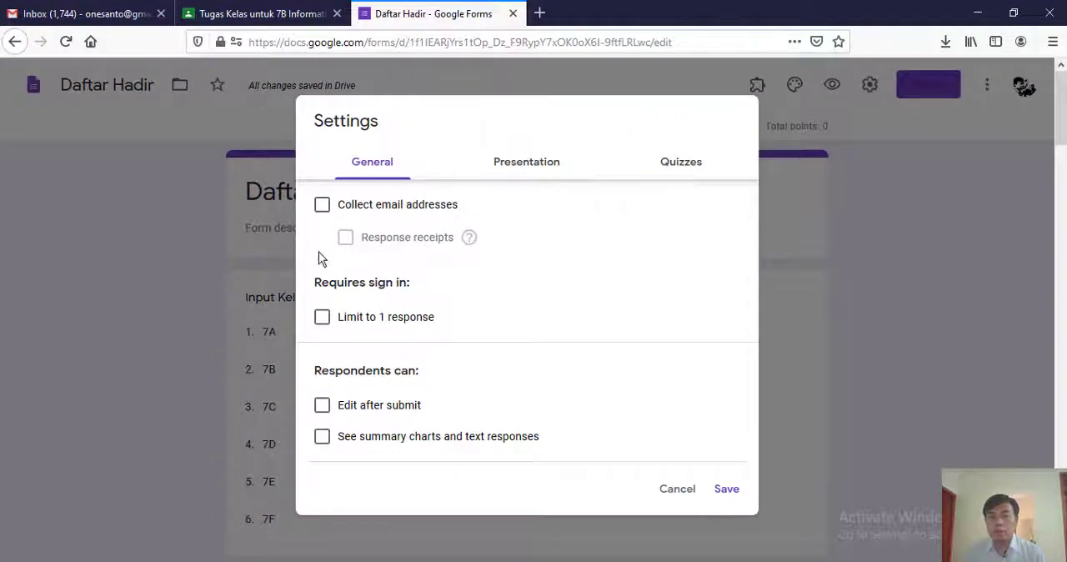
left_click(322, 318)
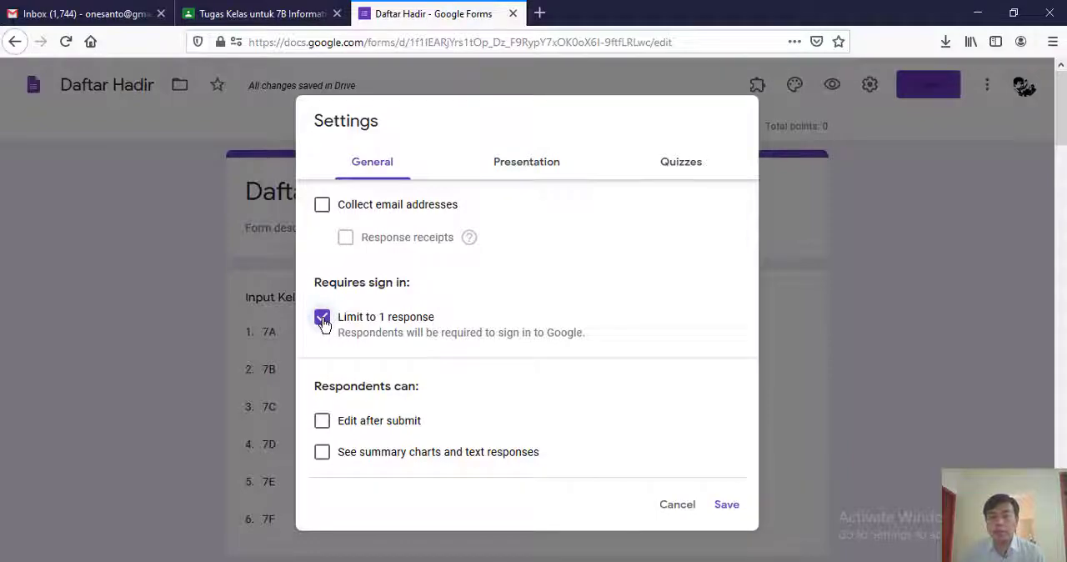
left_click(323, 320)
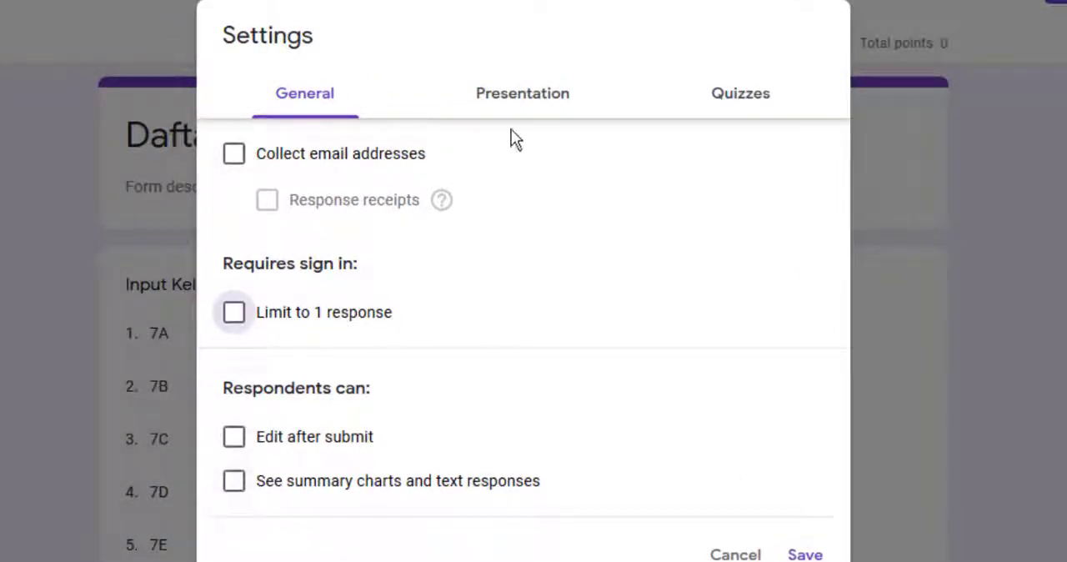
left_click(538, 97)
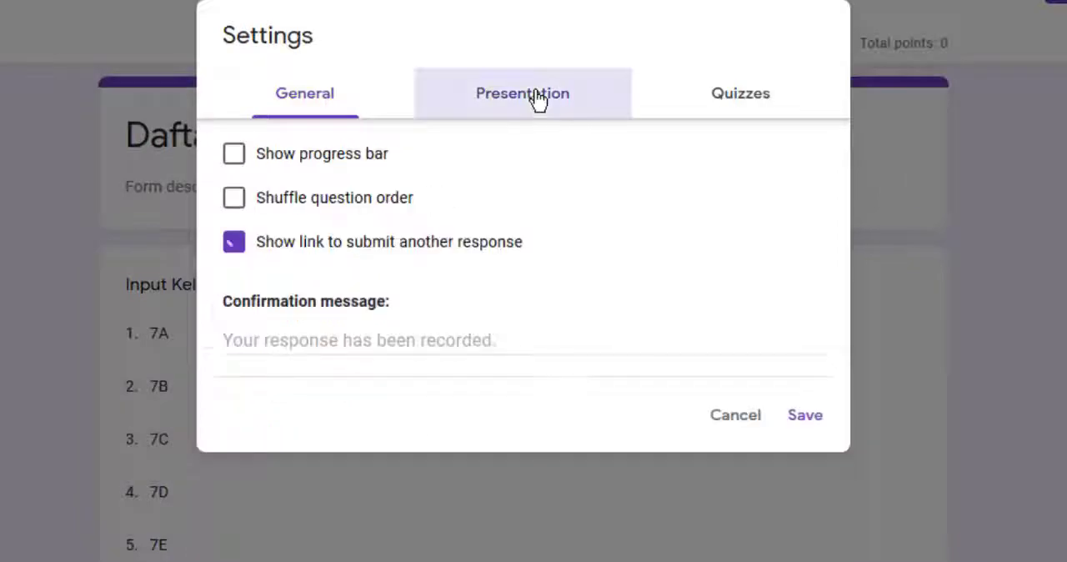
left_click(235, 243)
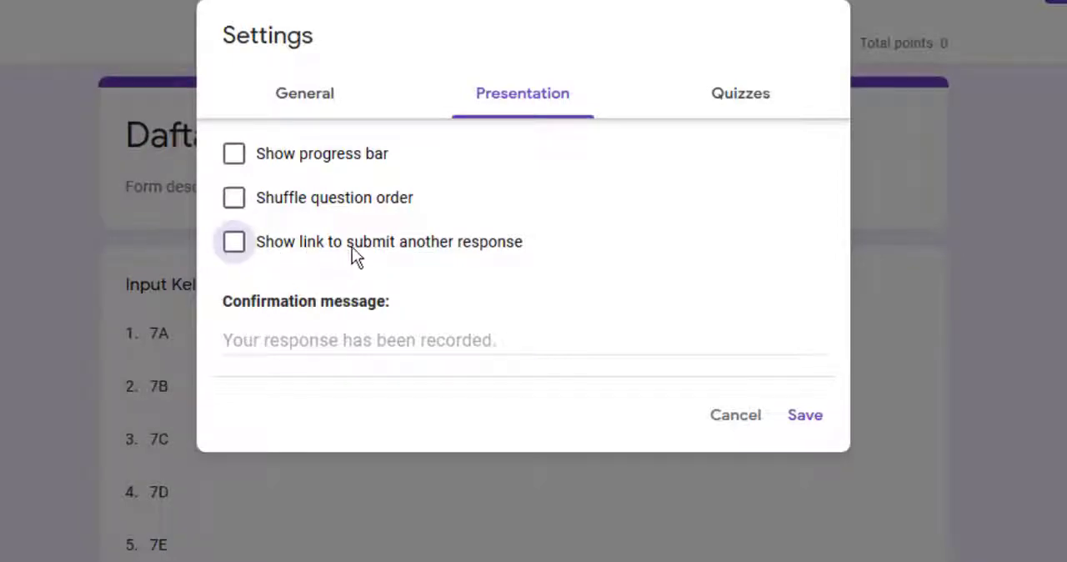
- Set the form's confirmation message to "Terima kasih telah mengisi daftar hadir."
left_click(322, 332)
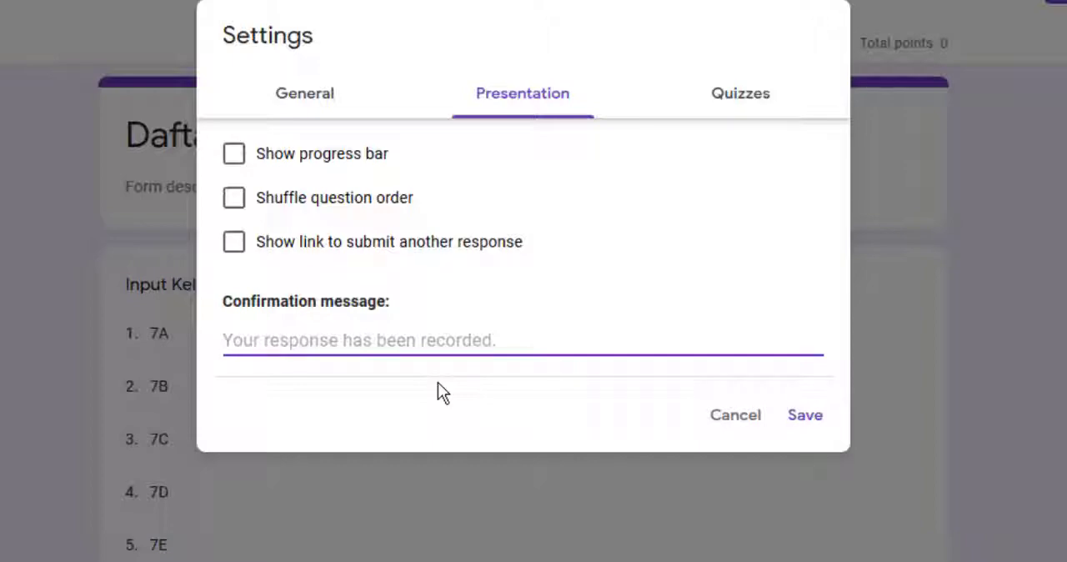
type("Terim")
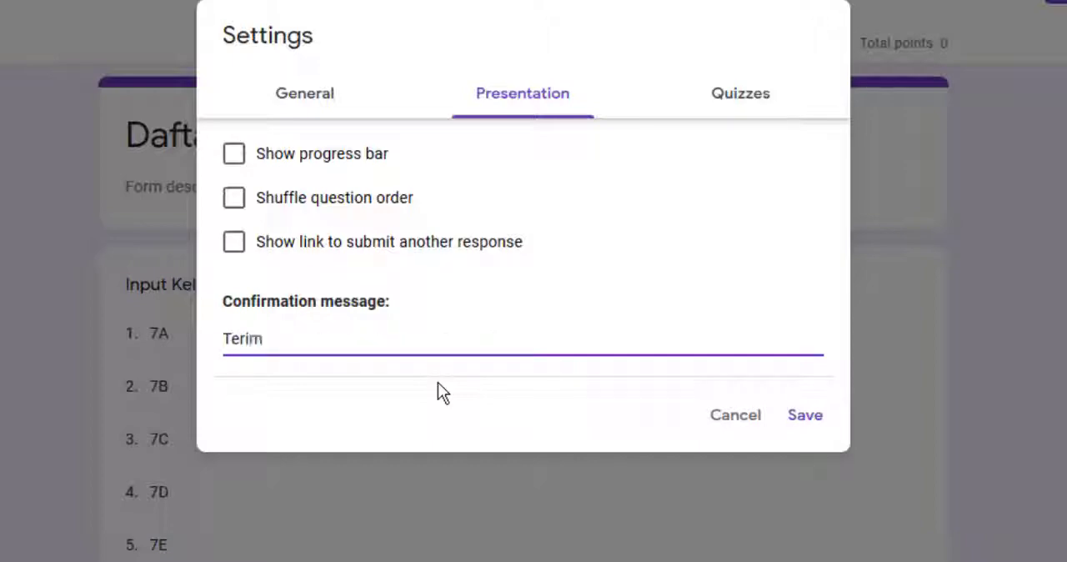
type("a kasih telah ")
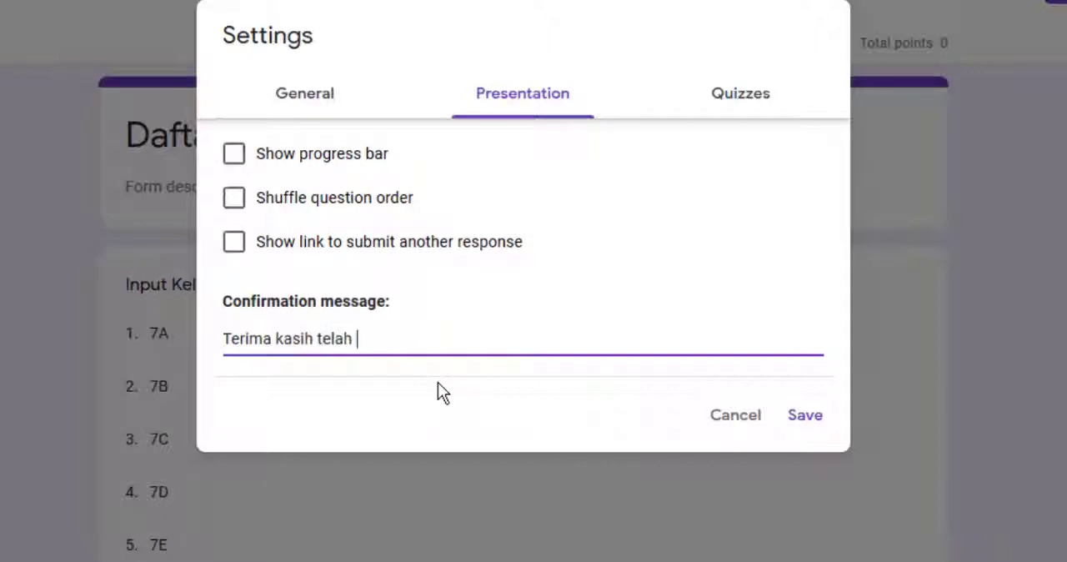
type("mengisi daftar hadir")
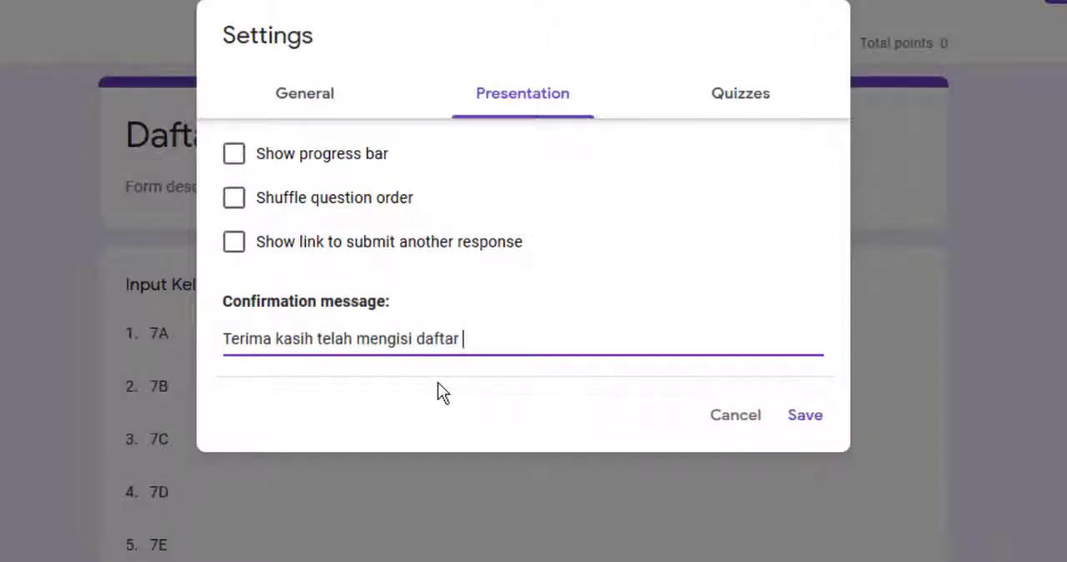
type(".")
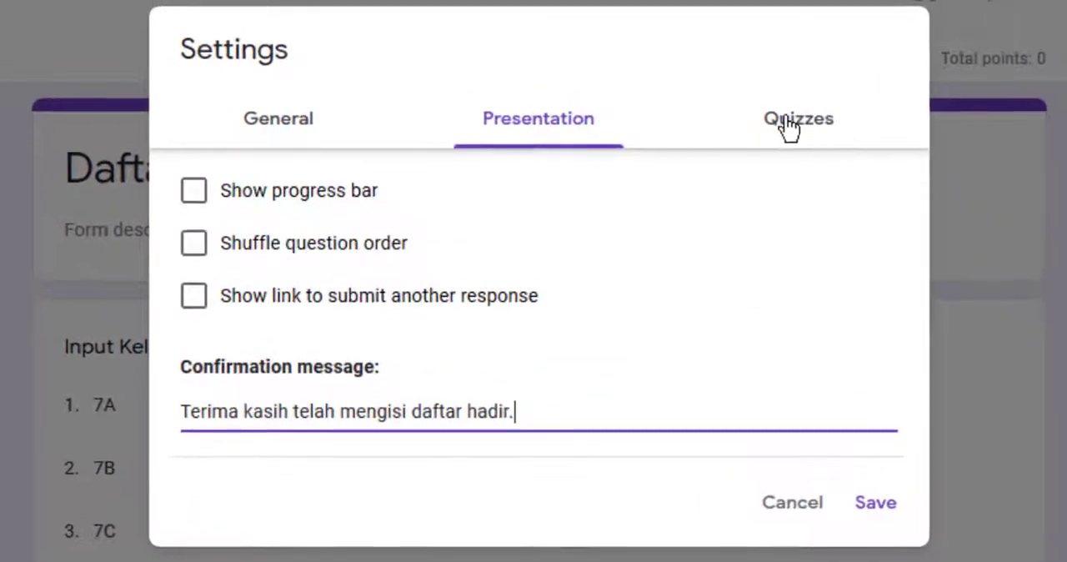
- Turn off Make this a quiz, review the general and presentation settings, and save the form settings
left_click(788, 127)
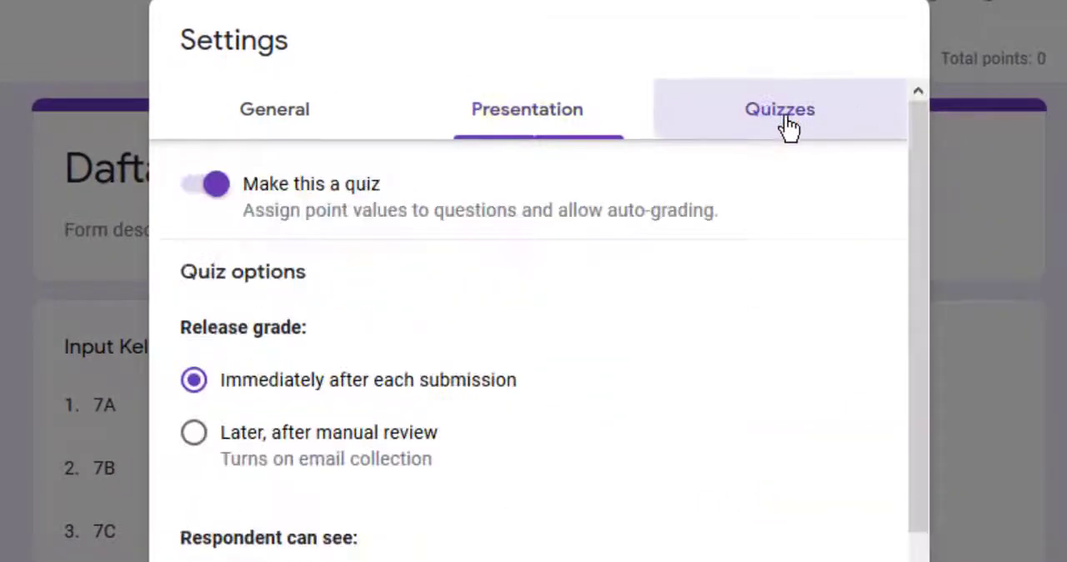
left_click(223, 189)
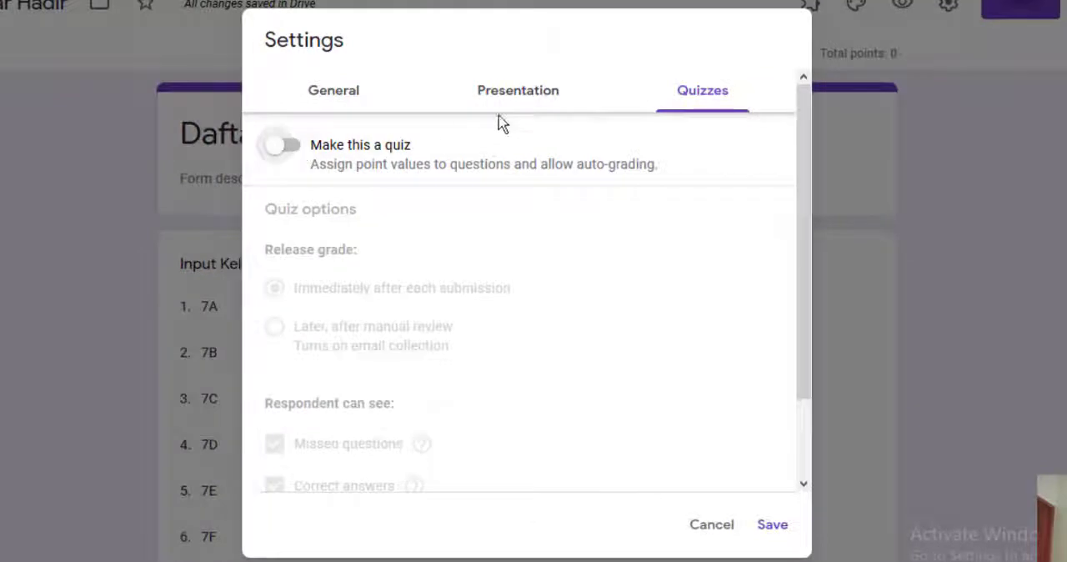
left_click_drag(809, 207, 803, 181)
left_click(334, 99)
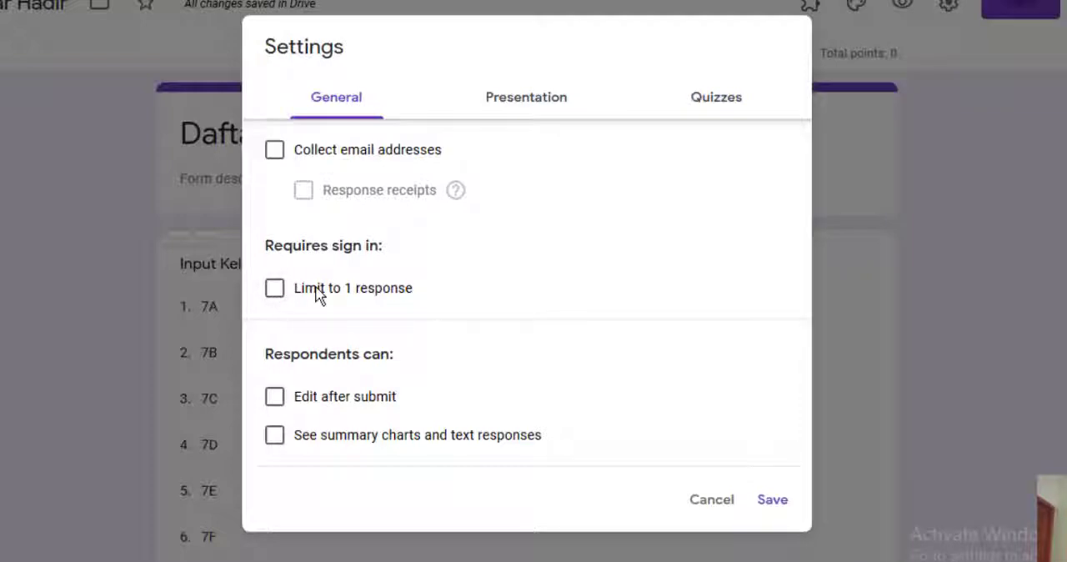
left_click(529, 104)
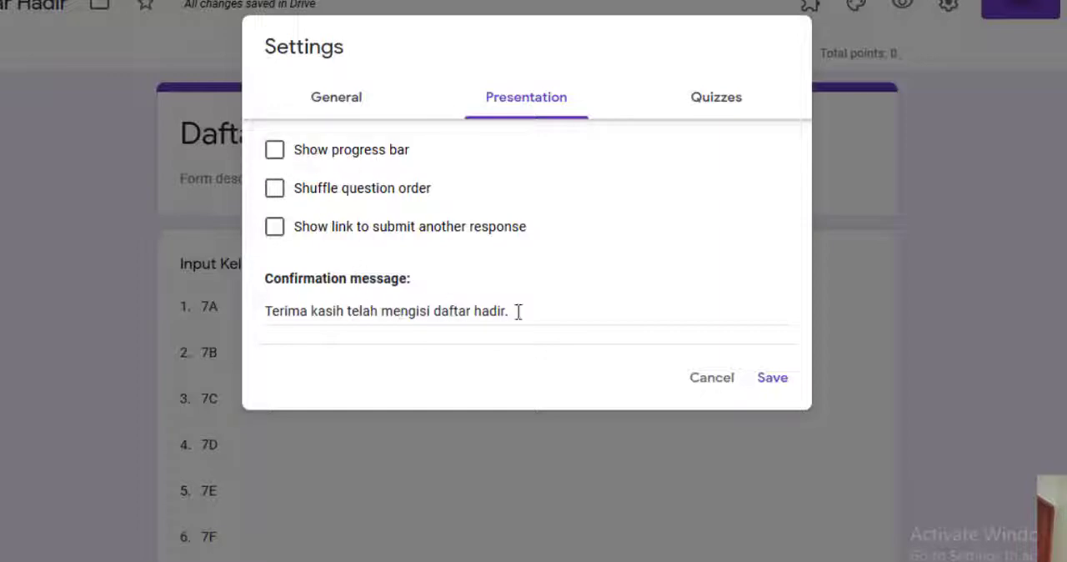
left_click(709, 107)
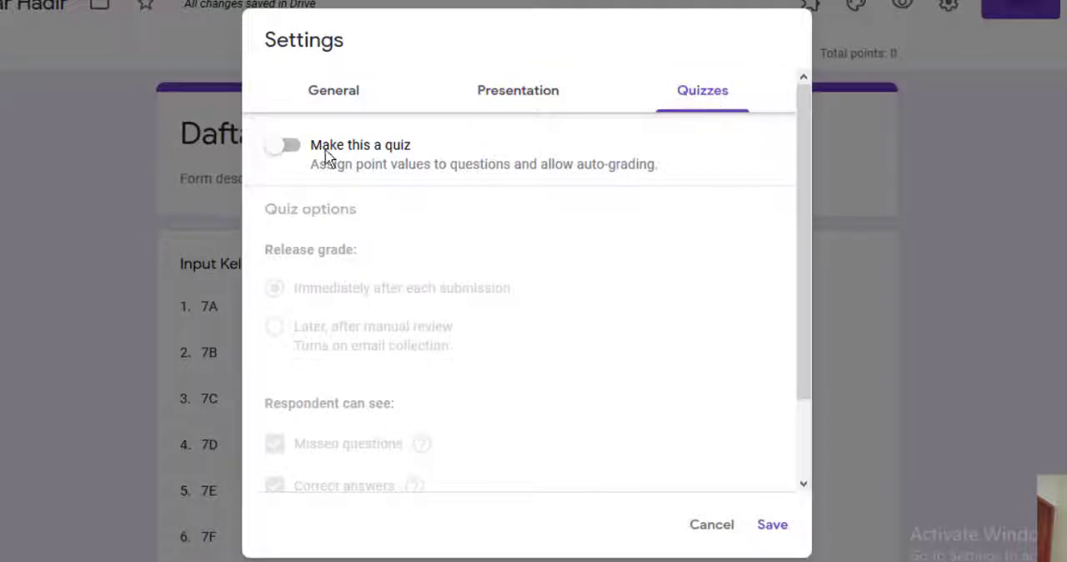
left_click(769, 525)
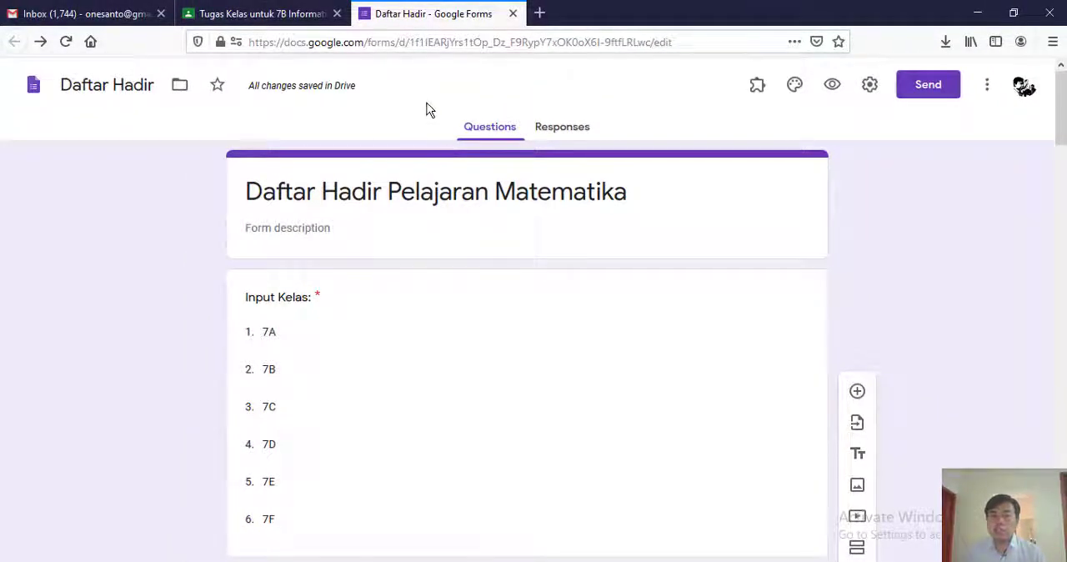
- Preview the Daftar Hadir form and check its questions against the attendance number options in the editor
left_click(834, 89)
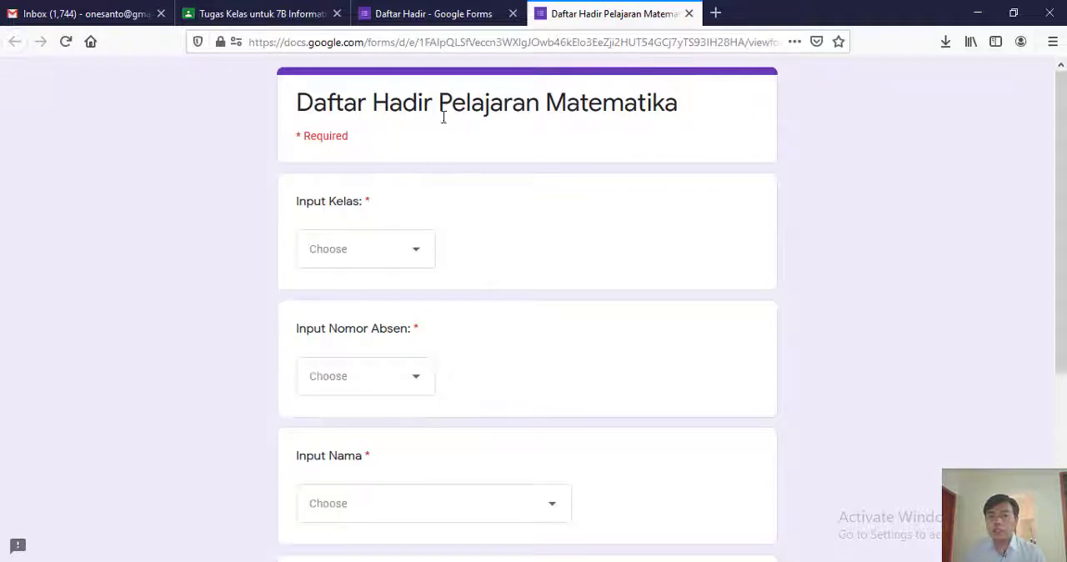
scroll(400, 272, "down", 3)
scroll(400, 273, "up", 3)
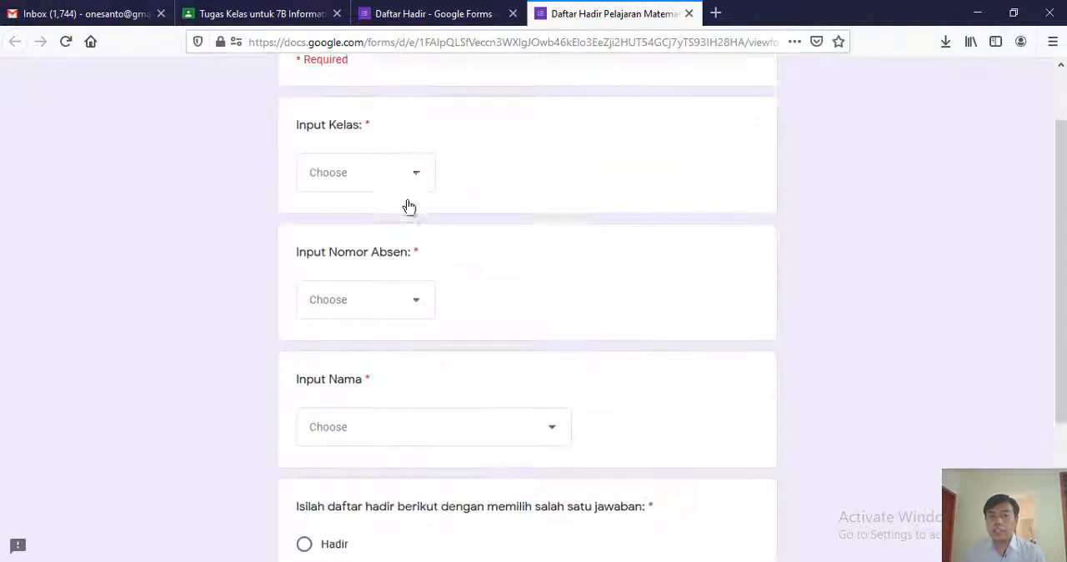
left_click(425, 13)
scroll(403, 228, "down", 9)
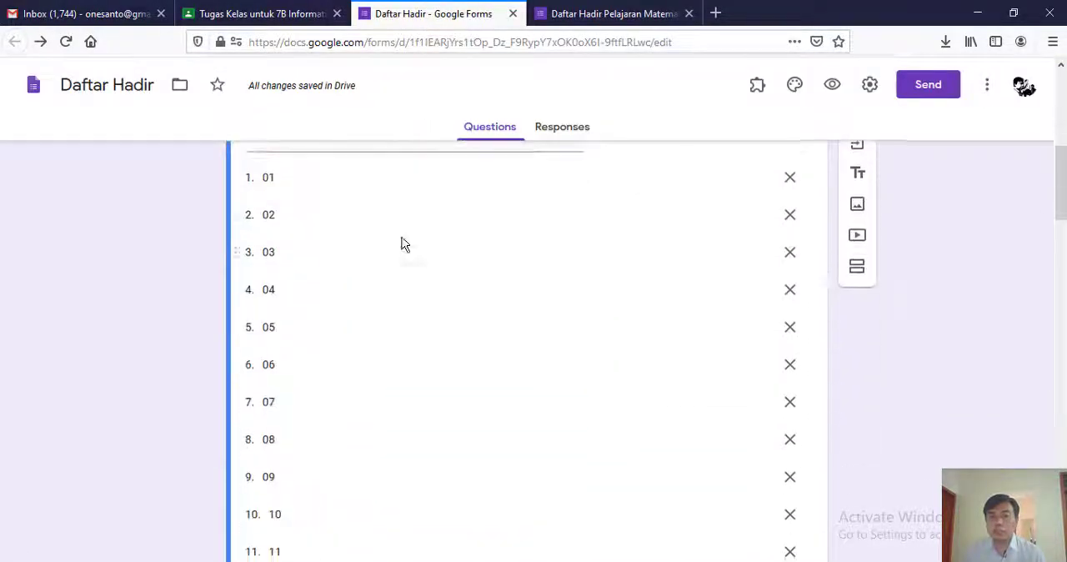
left_click(574, 11)
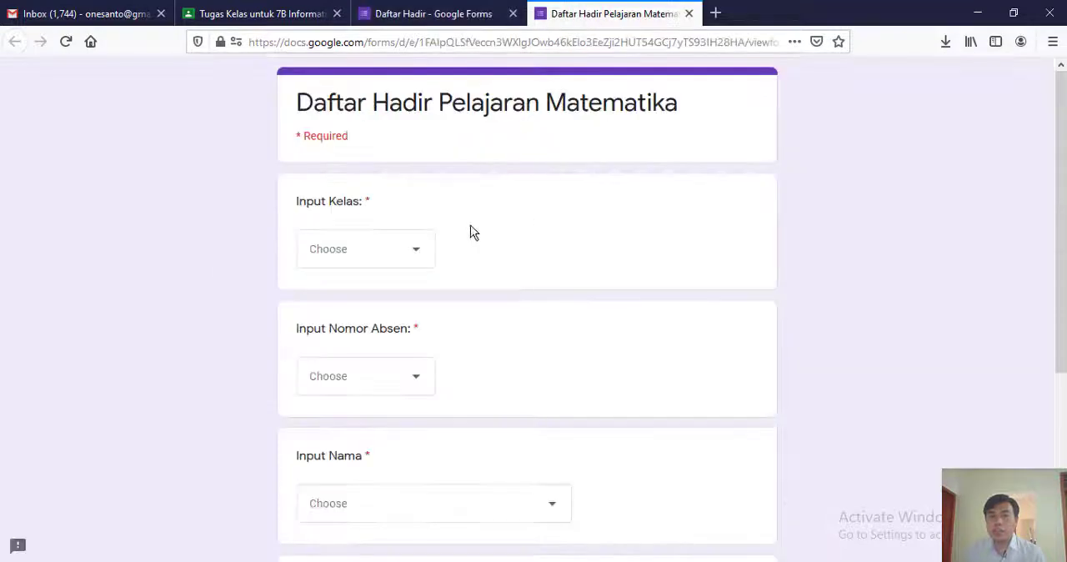
- In the form preview, choose class 7A and attendance number 03
left_click(419, 255)
left_click(372, 305)
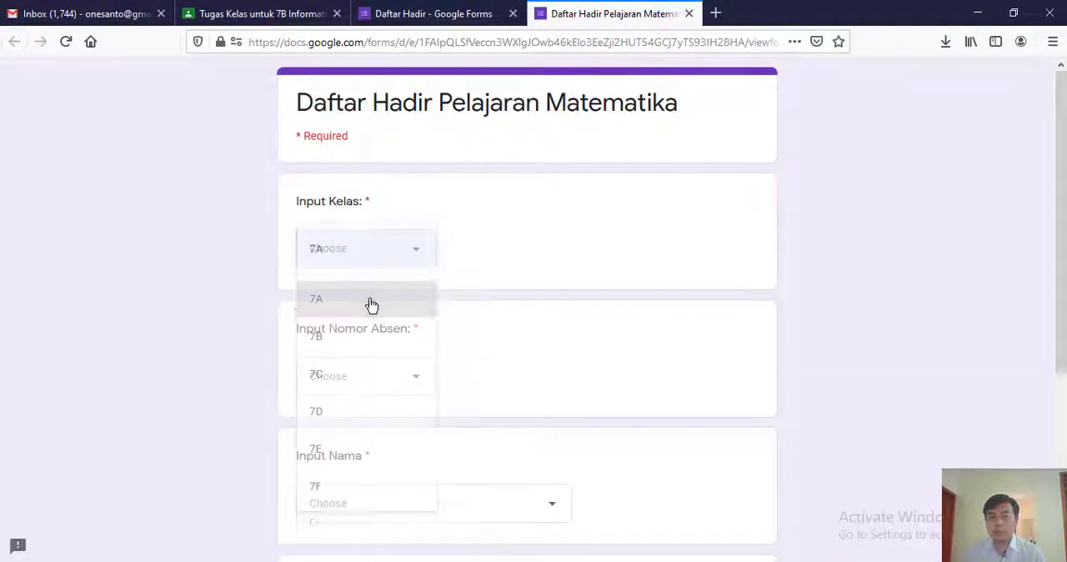
left_click(411, 381)
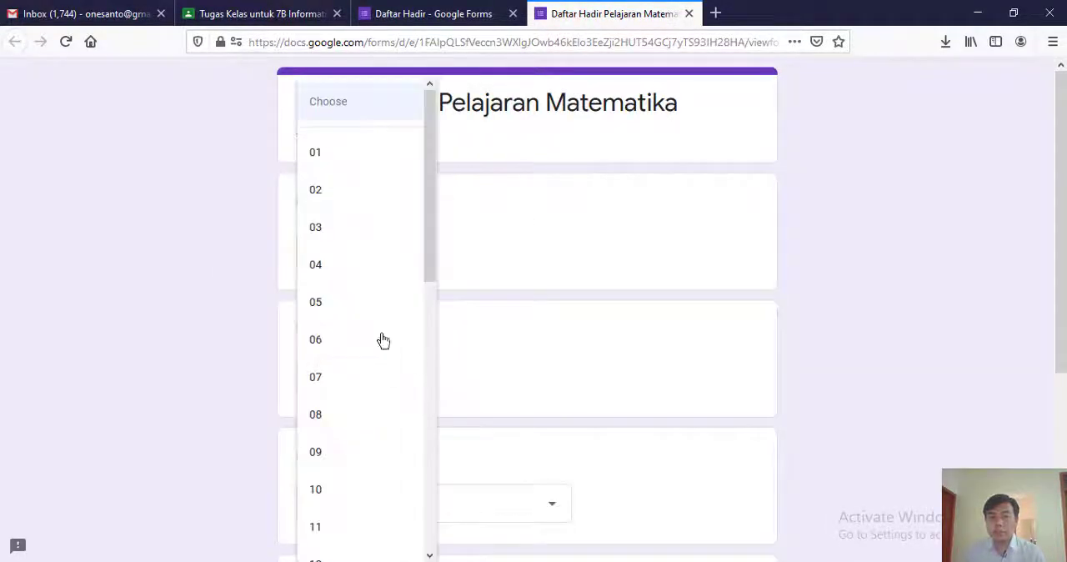
left_click(343, 238)
- Select a student's name under "Input Nama", mark the attendance as Hadir, and submit the test response
scroll(432, 264, "down", 3)
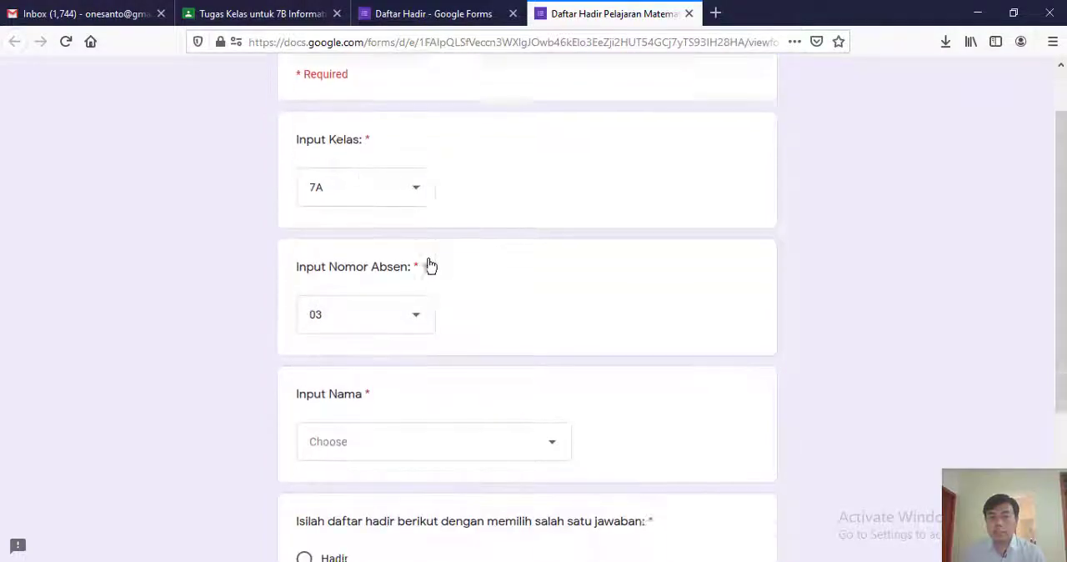
left_click(368, 359)
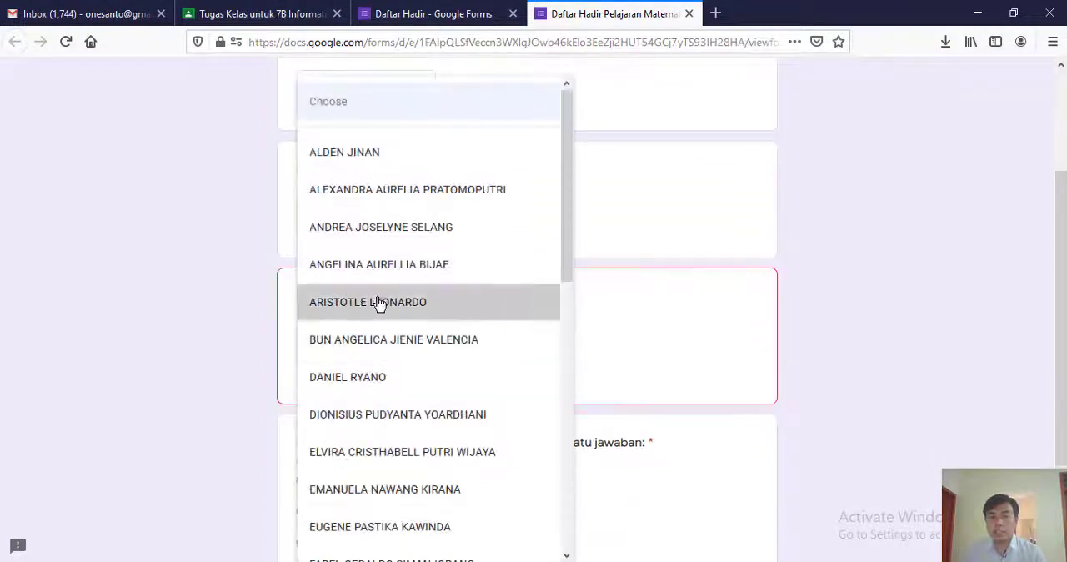
left_click(376, 303)
scroll(435, 298, "down", 2)
scroll(437, 299, "down", 1)
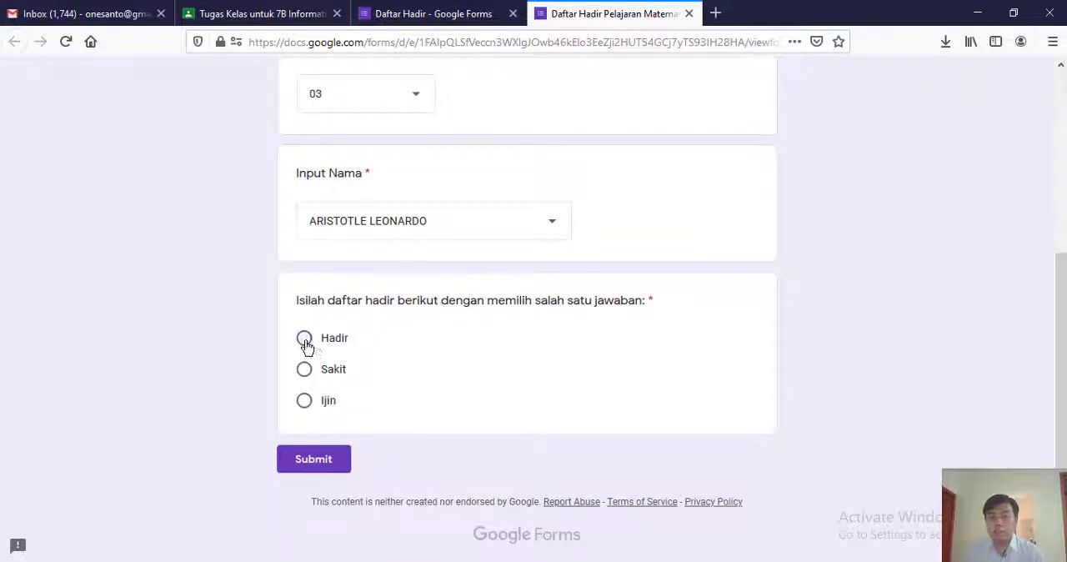
left_click(314, 469)
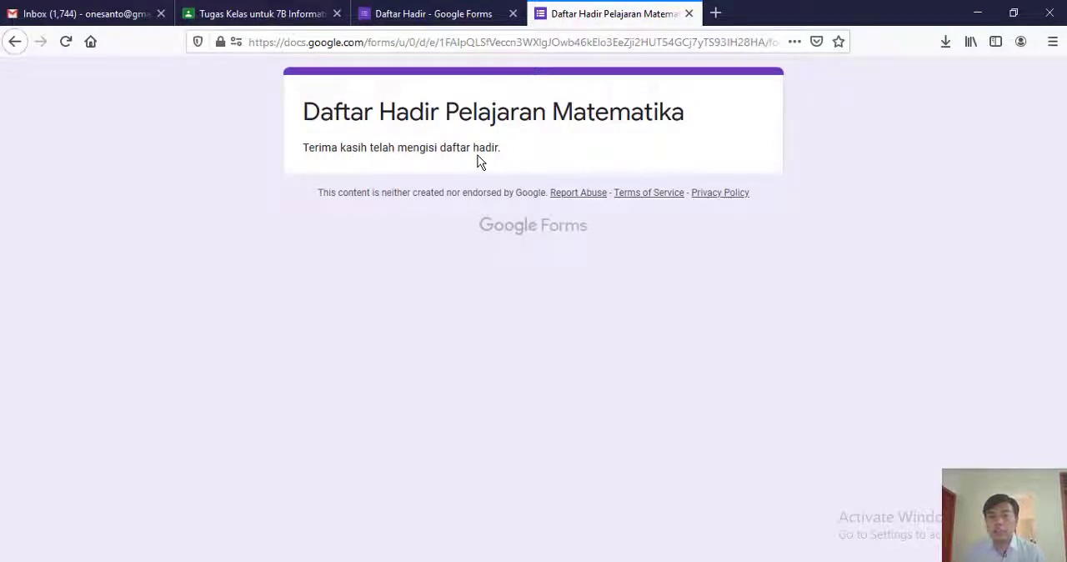
- Return to the form editor and examine the response summary charts for class, number, name and attendance
left_click(430, 10)
scroll(479, 259, "up", 3)
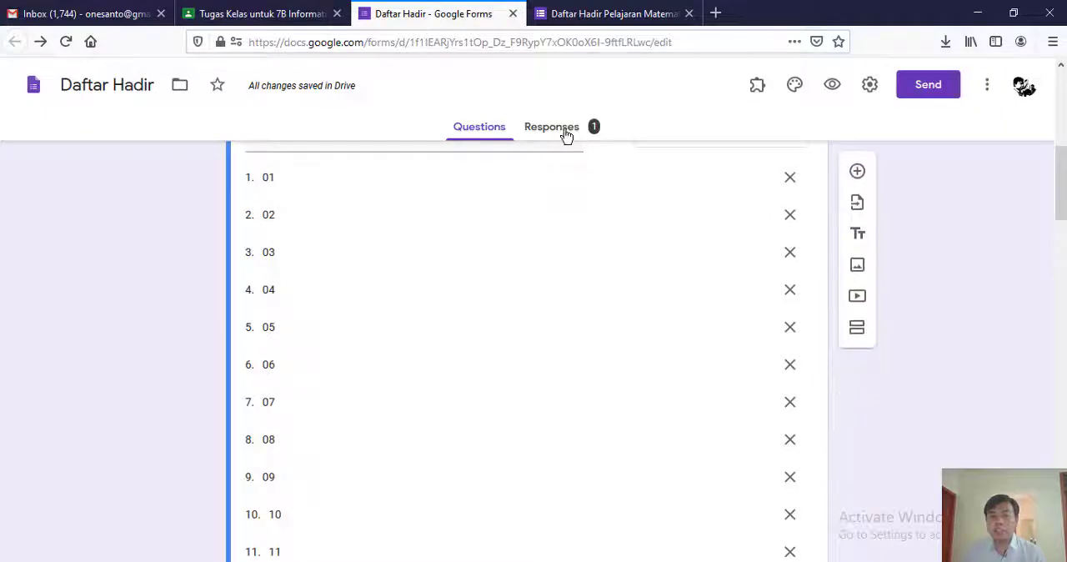
left_click(559, 129)
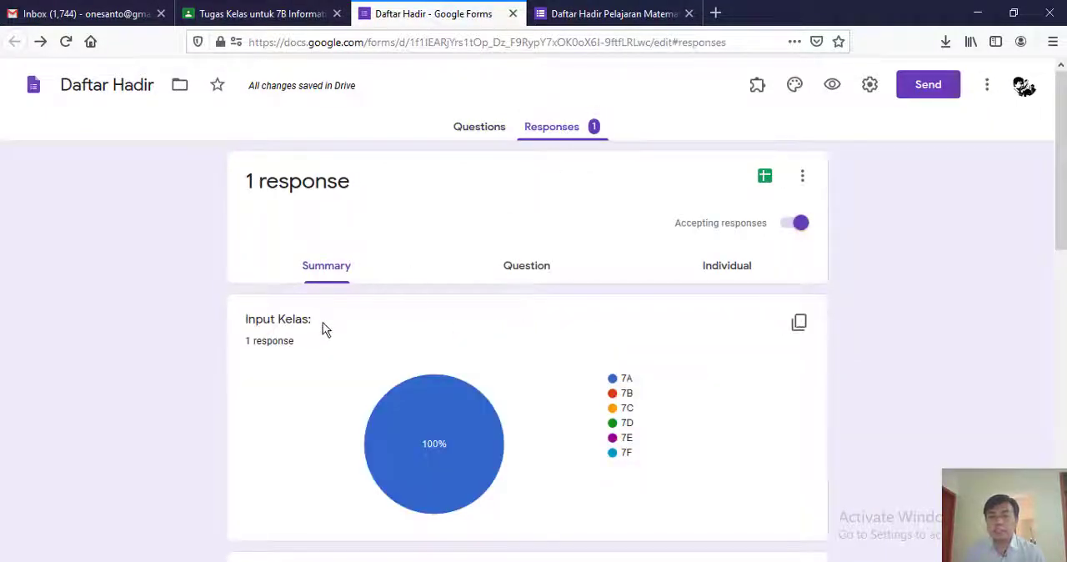
scroll(375, 333, "down", 4)
scroll(388, 333, "down", 3)
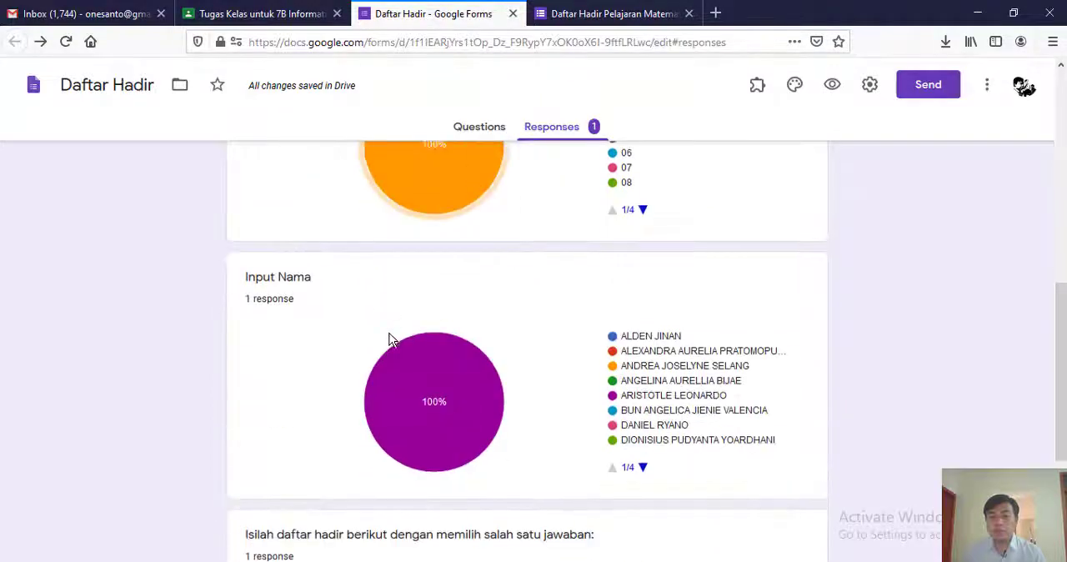
scroll(518, 331, "down", 3)
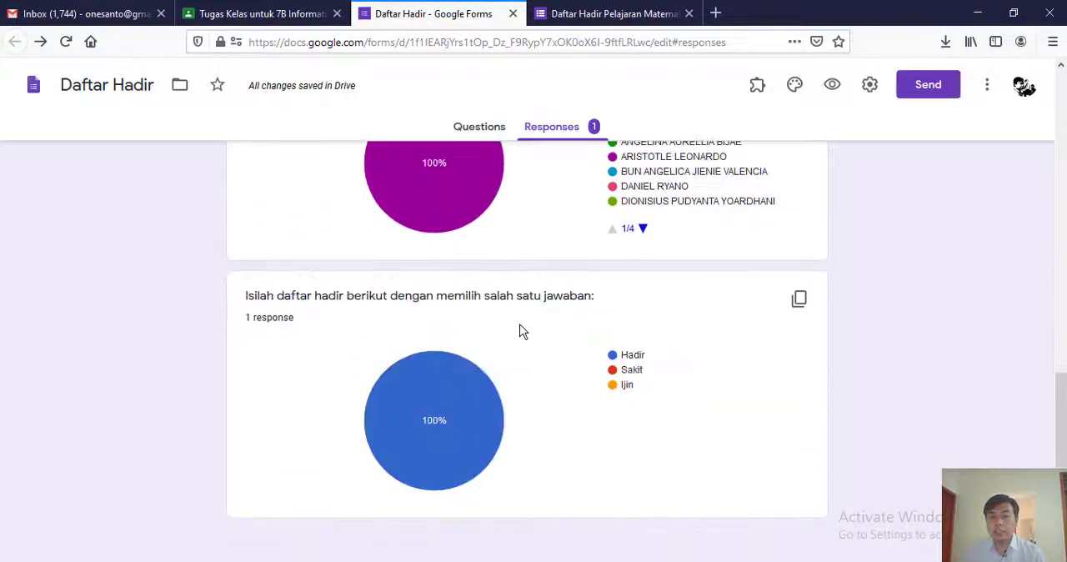
- Create a new spreadsheet named Daftar Hadir (Responses) as the destination for the form responses
scroll(523, 331, "up", 10)
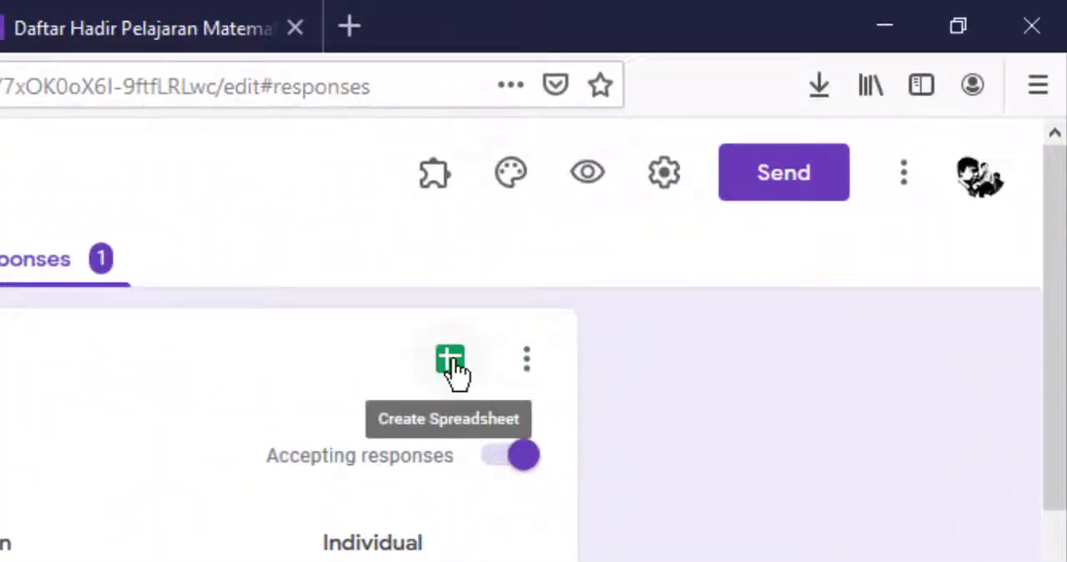
left_click(451, 360)
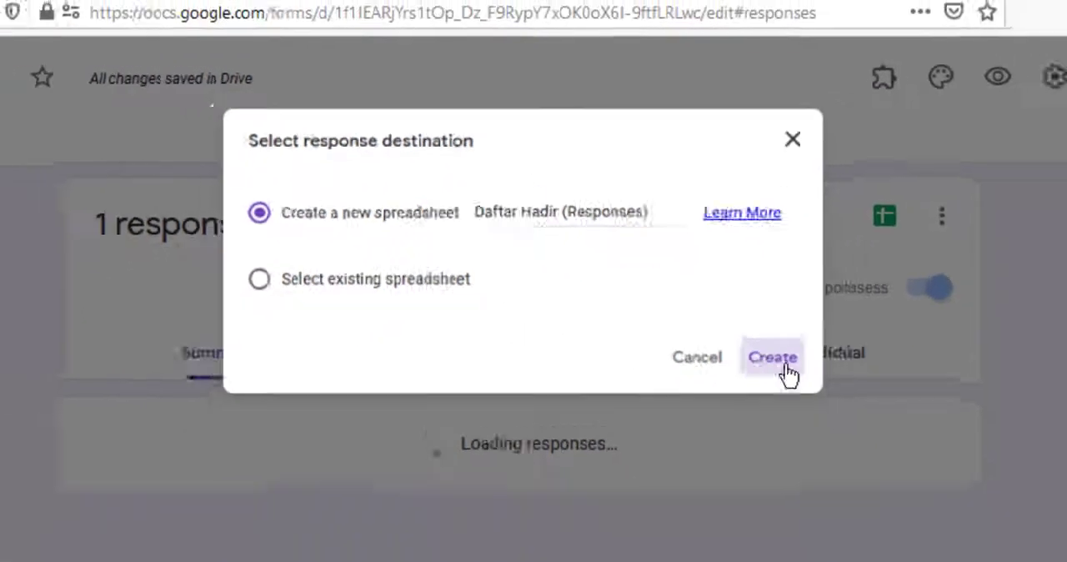
left_click(783, 365)
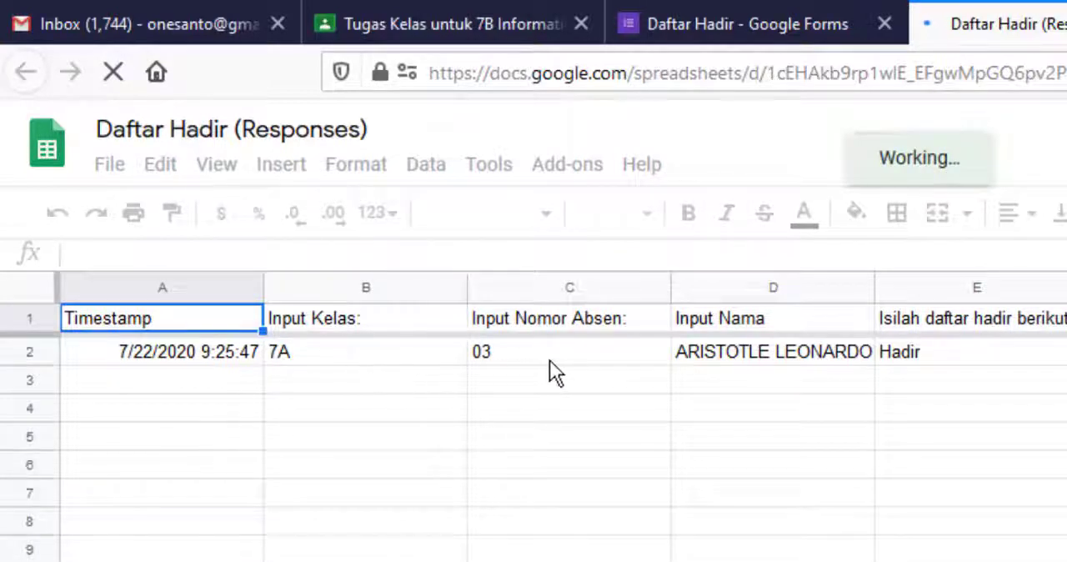
- Inspect the name and attendance cells of the submitted response and the sheet's data sorting options
left_click(737, 355)
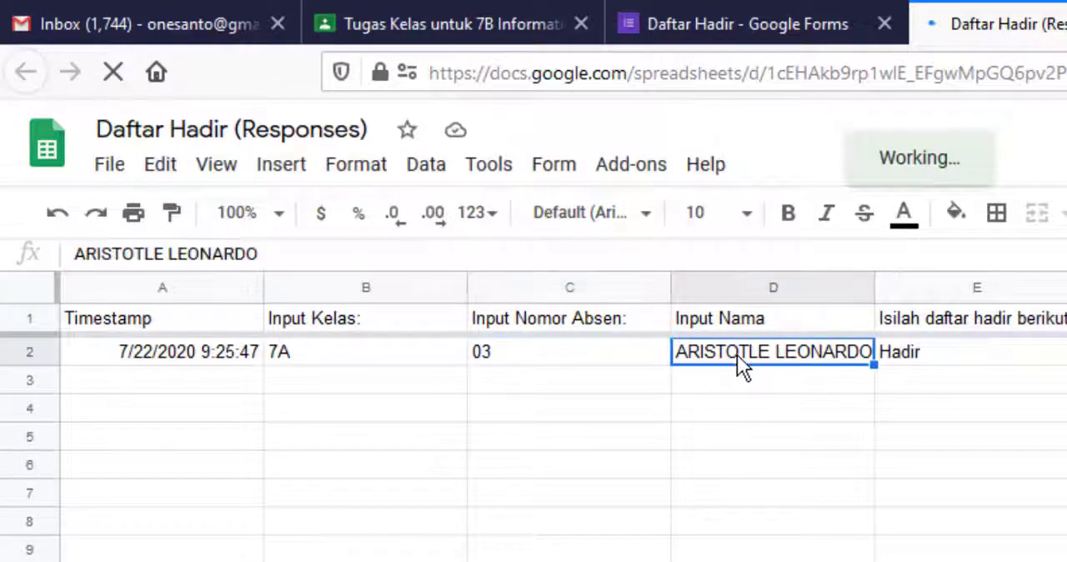
left_click(953, 359)
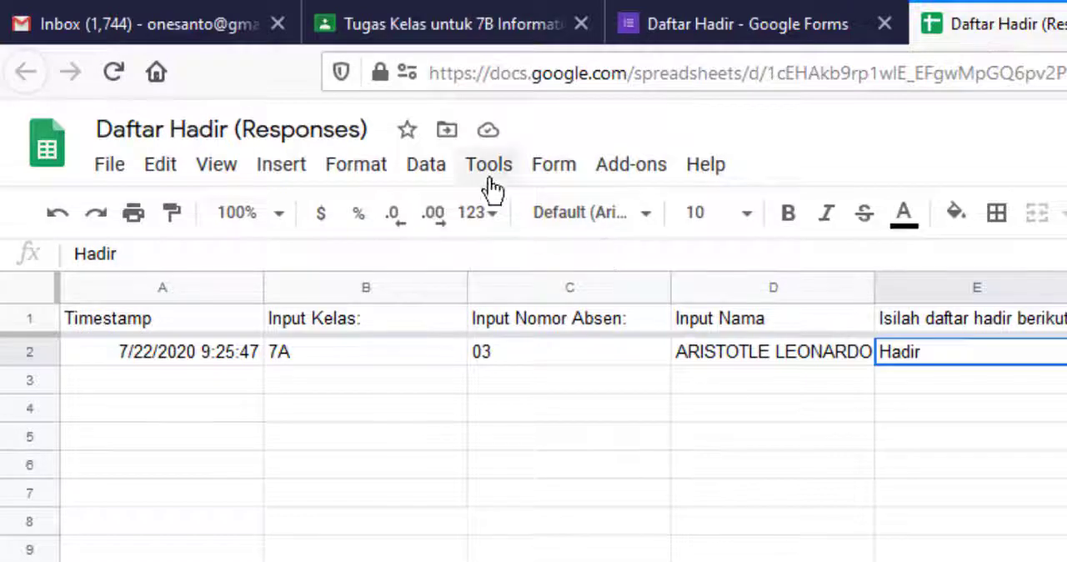
left_click(426, 166)
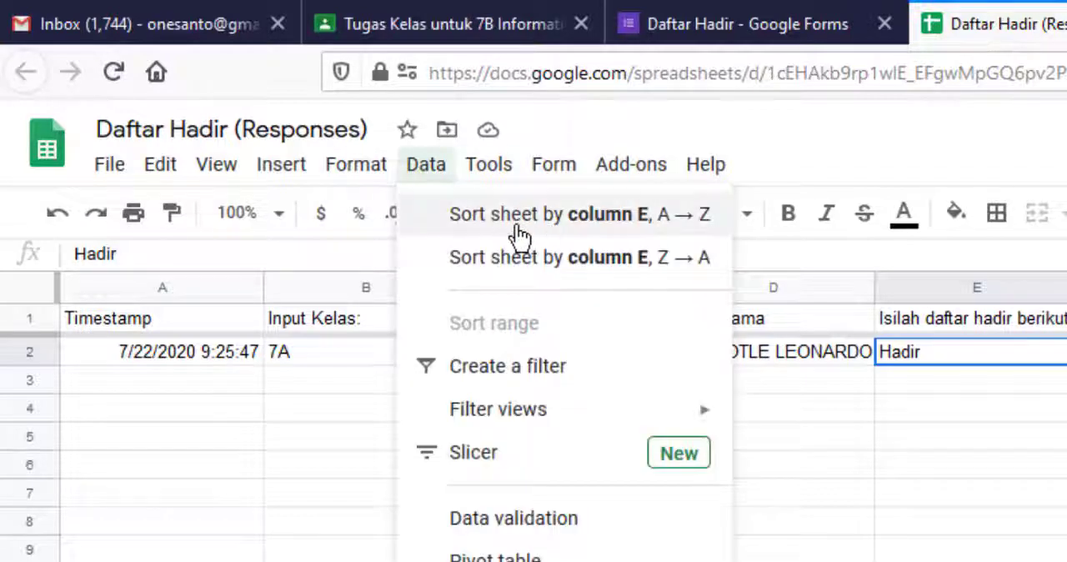
left_click(789, 379)
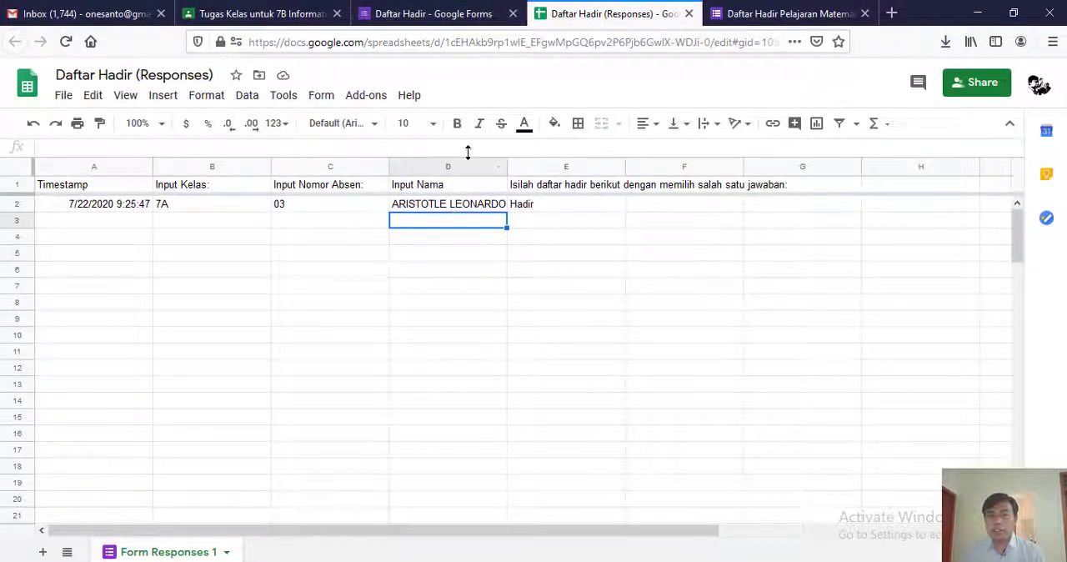
- Close the response spreadsheet, the submitted form preview and the form editor to return to the 7B Informatika Classroom assignment
left_click(689, 15)
left_click(574, 14)
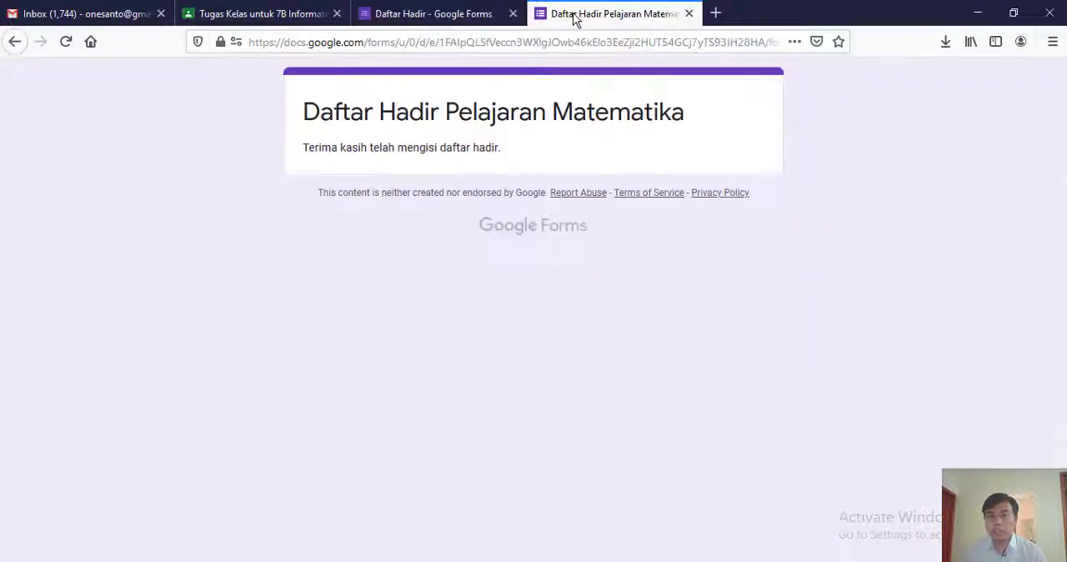
left_click(688, 14)
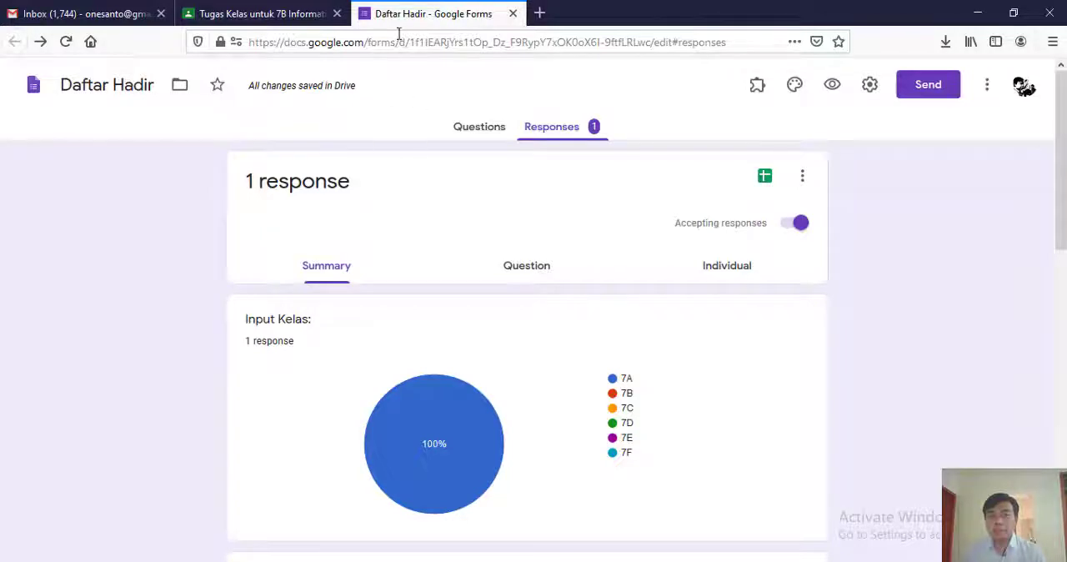
left_click(513, 15)
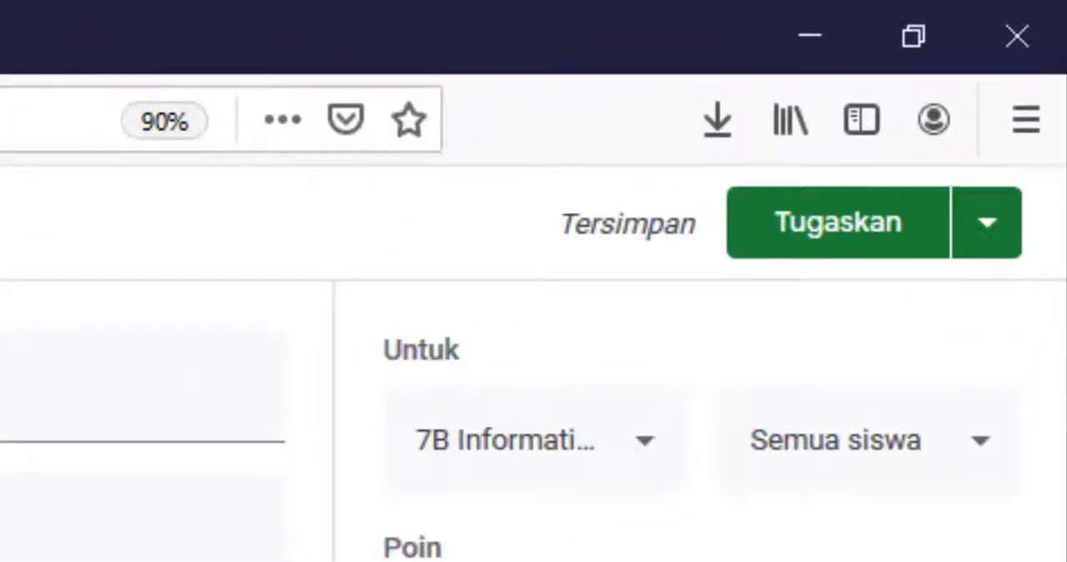
- Set the attendance assignment's points to Tidak dinilai and assign it to 7B Informatika
left_click(636, 555)
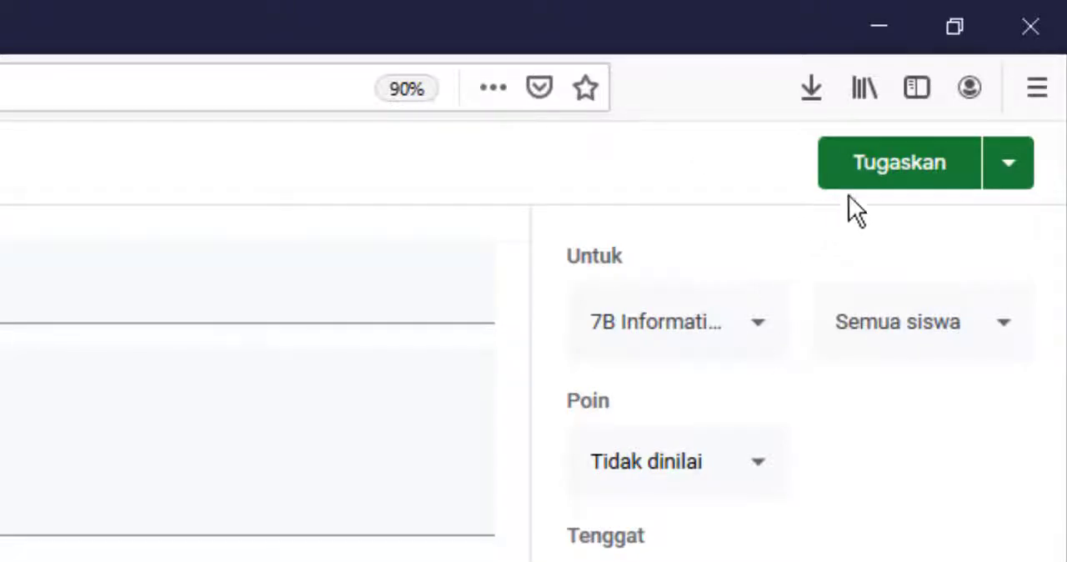
left_click(905, 174)
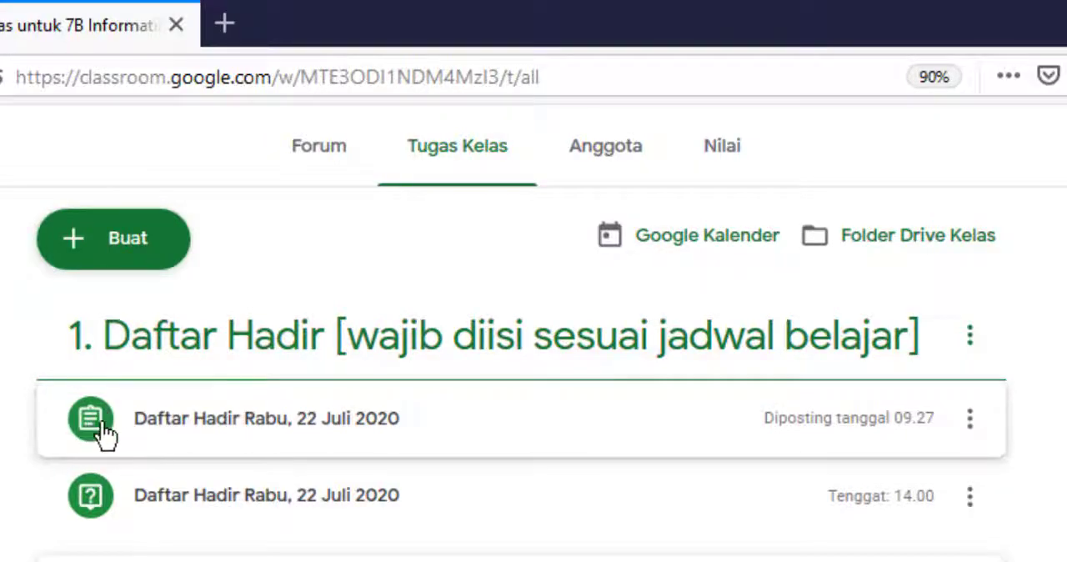
- Open the form attached to the posted Daftar Hadir Rabu, 22 Juli 2020 assignment for editing and view its responses in Sheets
left_click(213, 434)
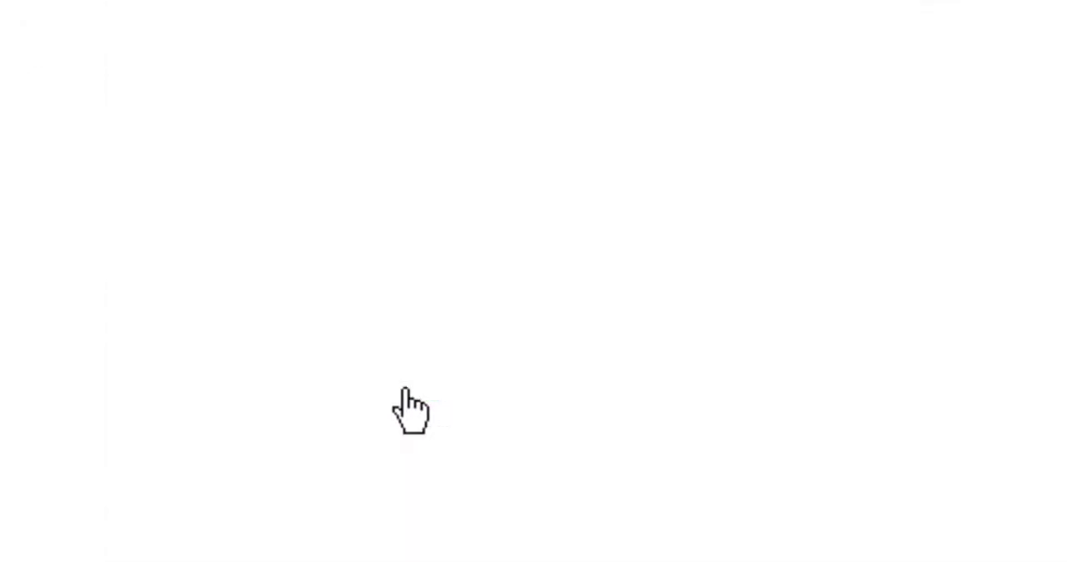
left_click(391, 382)
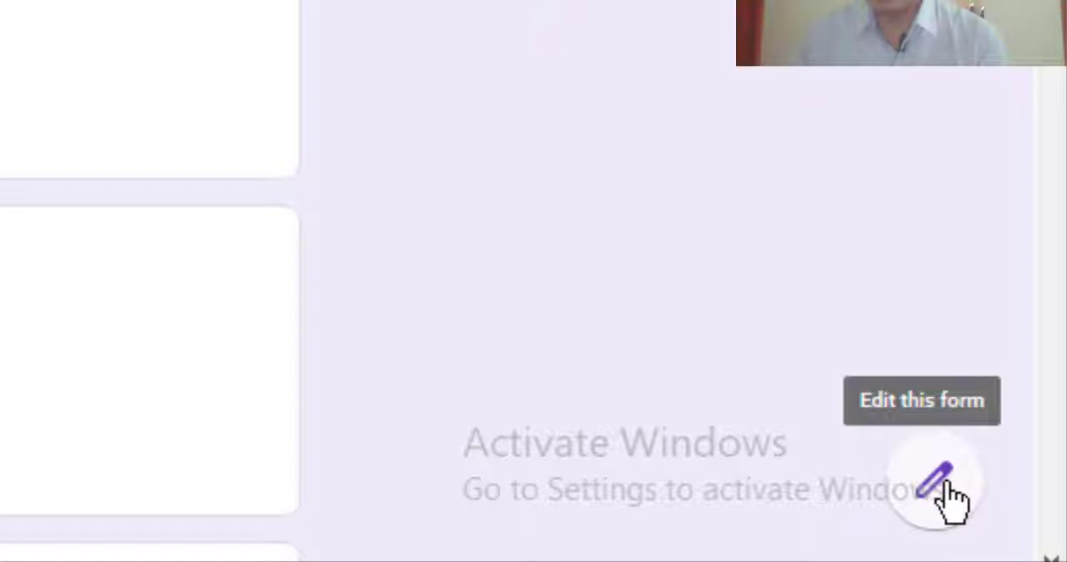
left_click(950, 497)
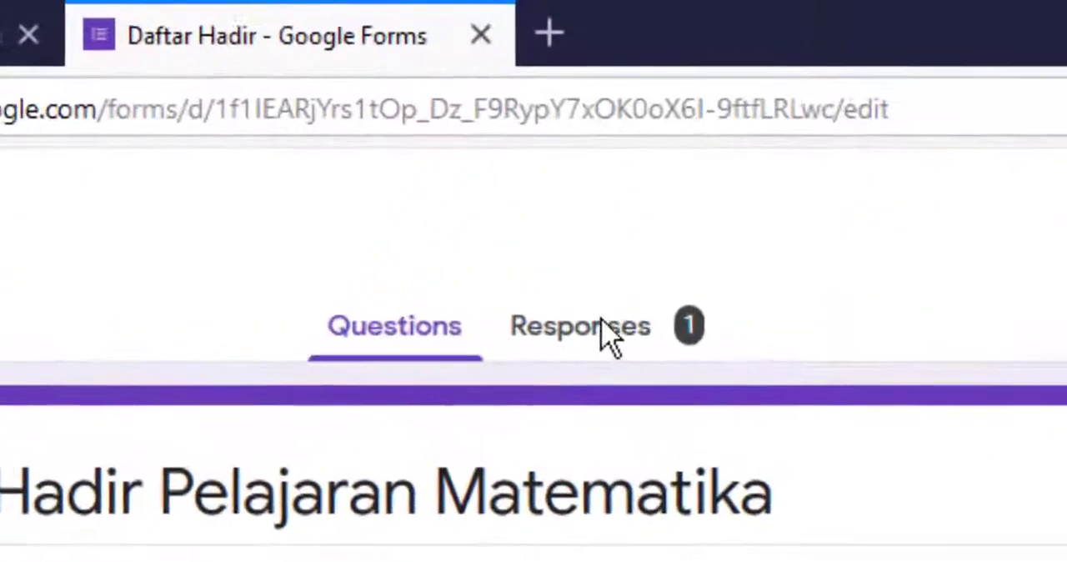
left_click(594, 327)
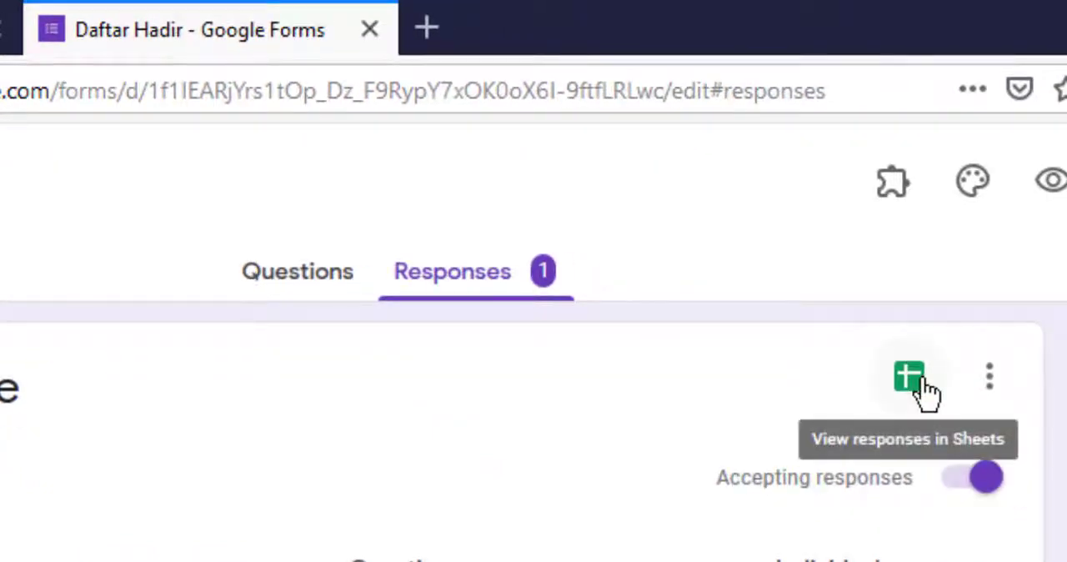
left_click(909, 381)
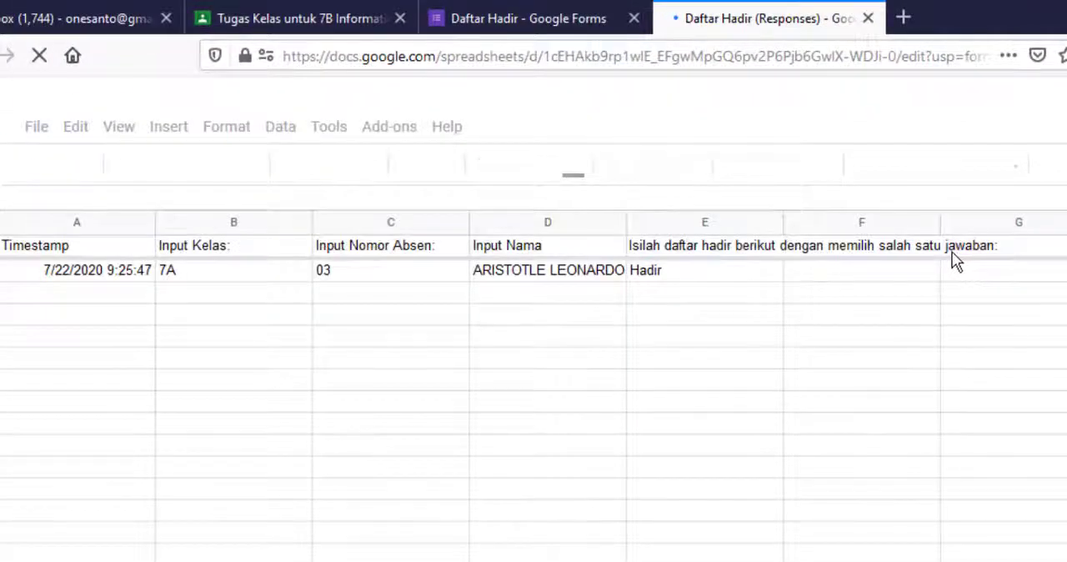
- Return to the 7B Informatika classwork and compare the submission status of the assignment and question versions of Daftar Hadir Rabu, 22 Juli 2020
left_click(507, 19)
left_click(329, 14)
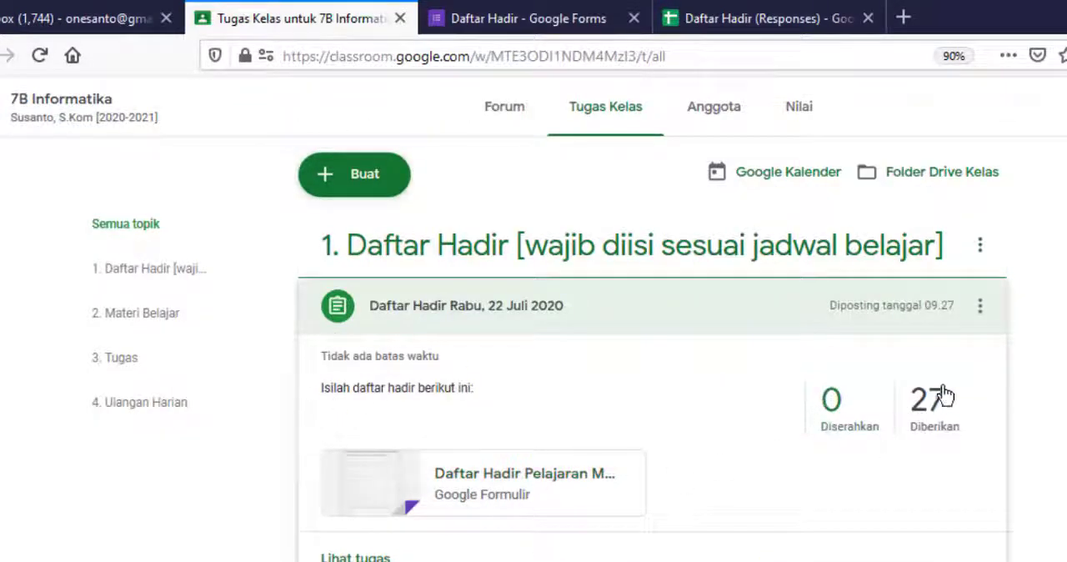
scroll(442, 500, "down", 3)
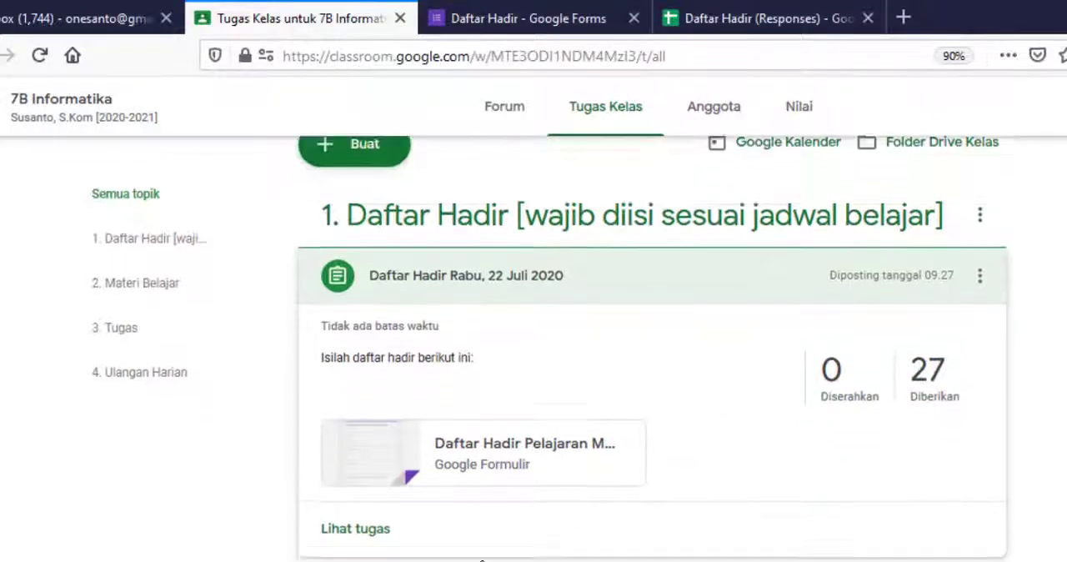
left_click(447, 482)
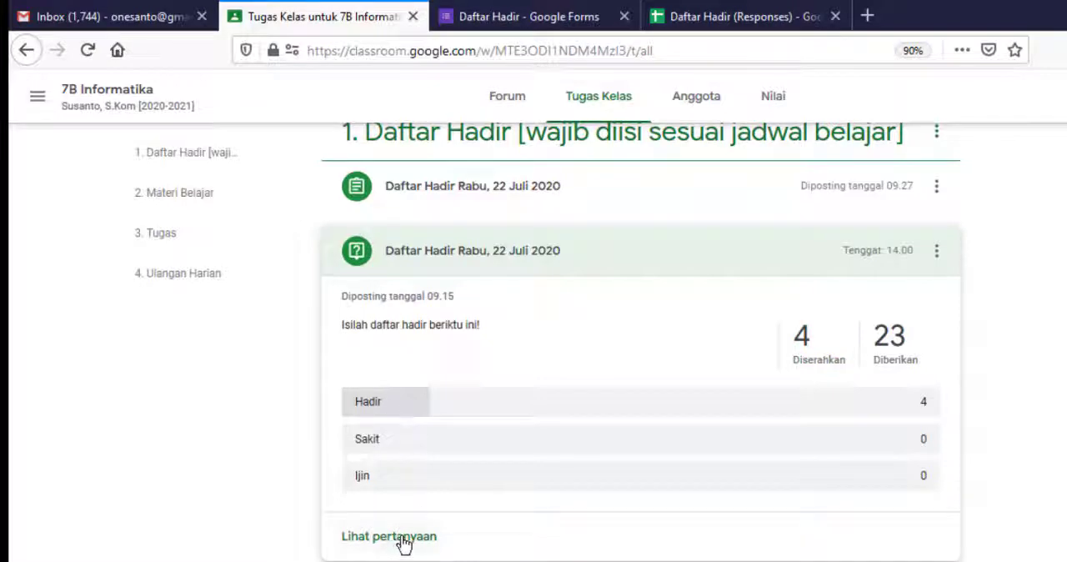
scroll(692, 371, "up", 2)
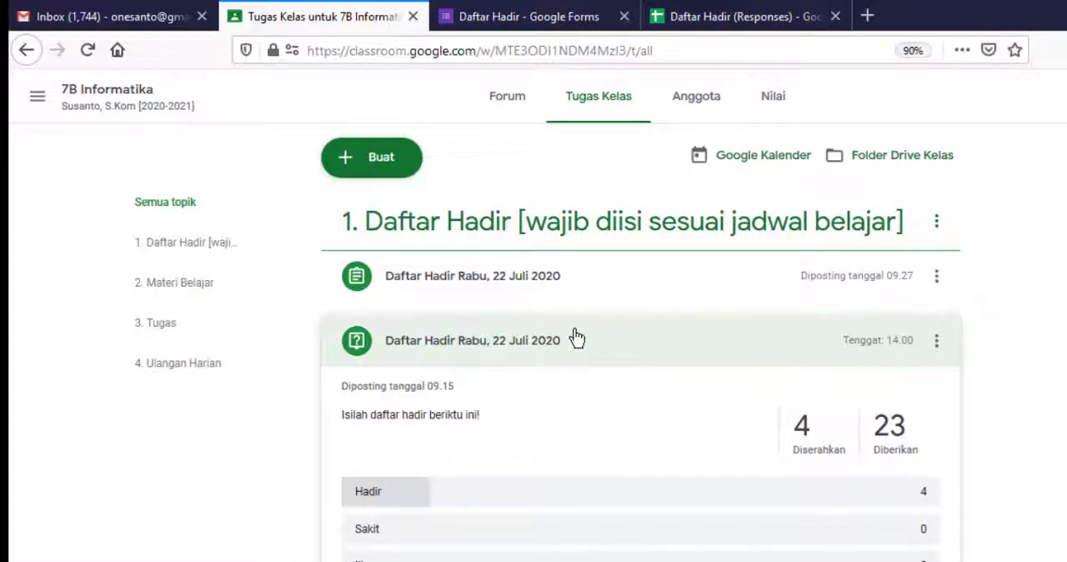
left_click(446, 288)
- Examine the form's questions, response summary and linked response spreadsheet, and return to the attendance assignment in Classroom to check its submissions
left_click(534, 18)
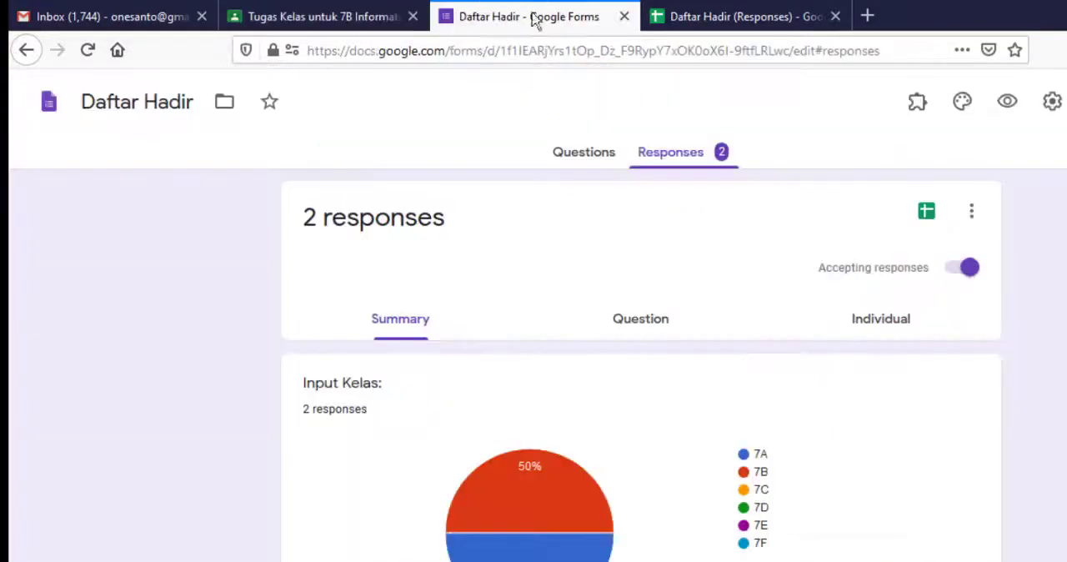
left_click(584, 154)
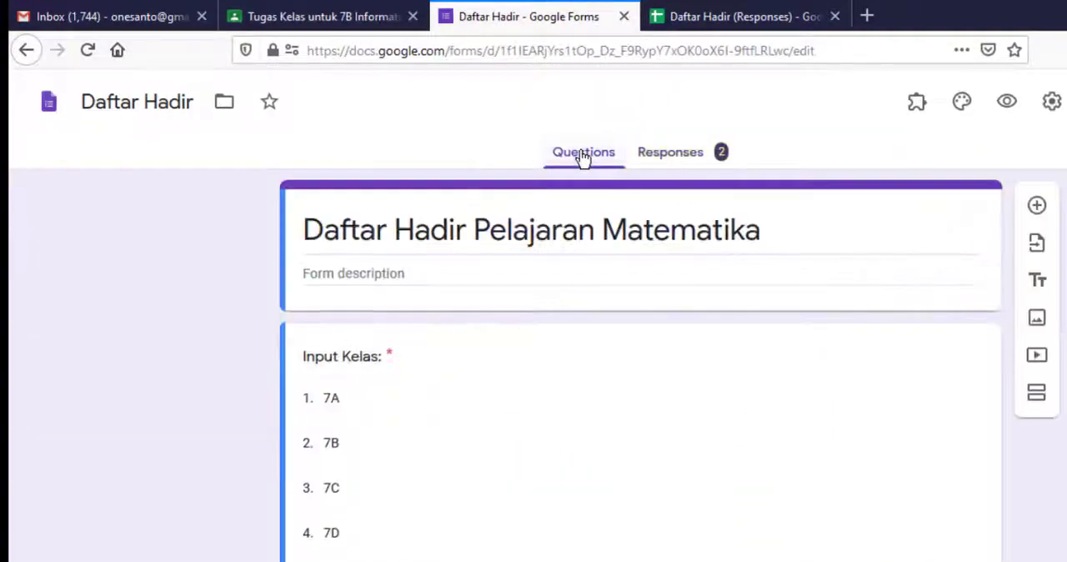
scroll(358, 312, "down", 10)
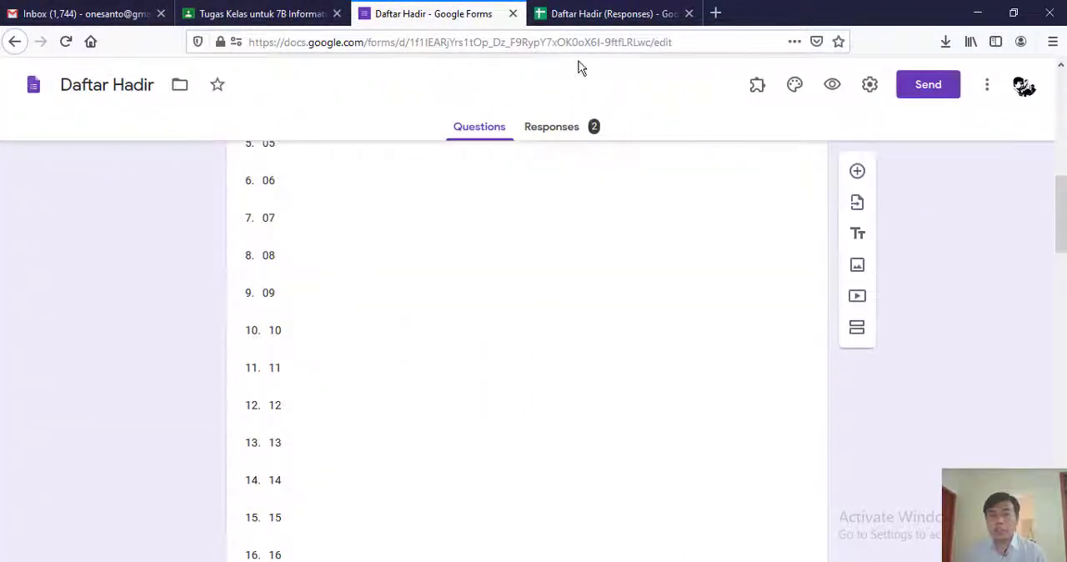
scroll(590, 207, "up", 10)
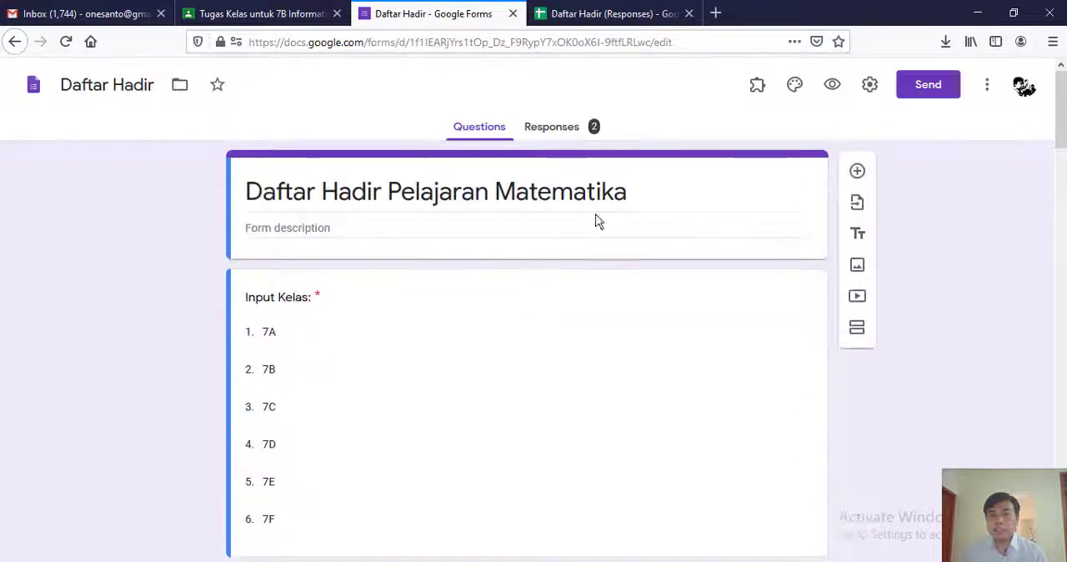
left_click(565, 130)
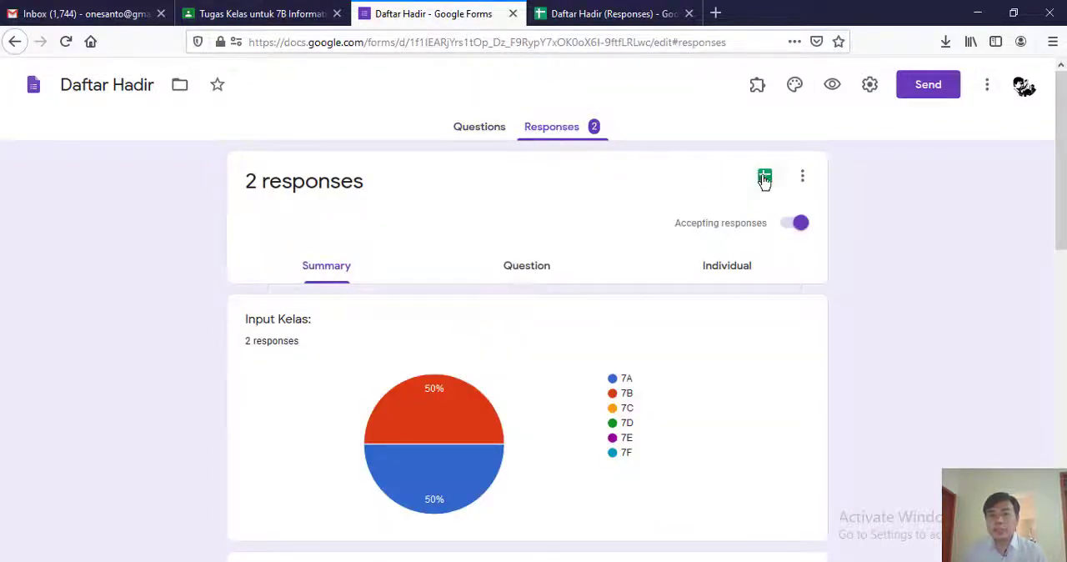
left_click(631, 17)
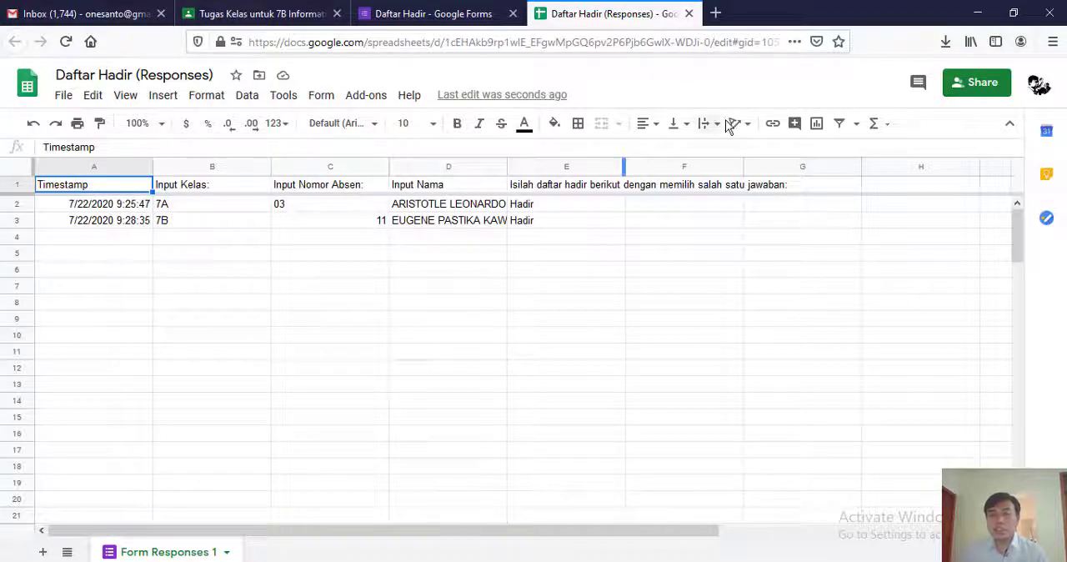
left_click(436, 17)
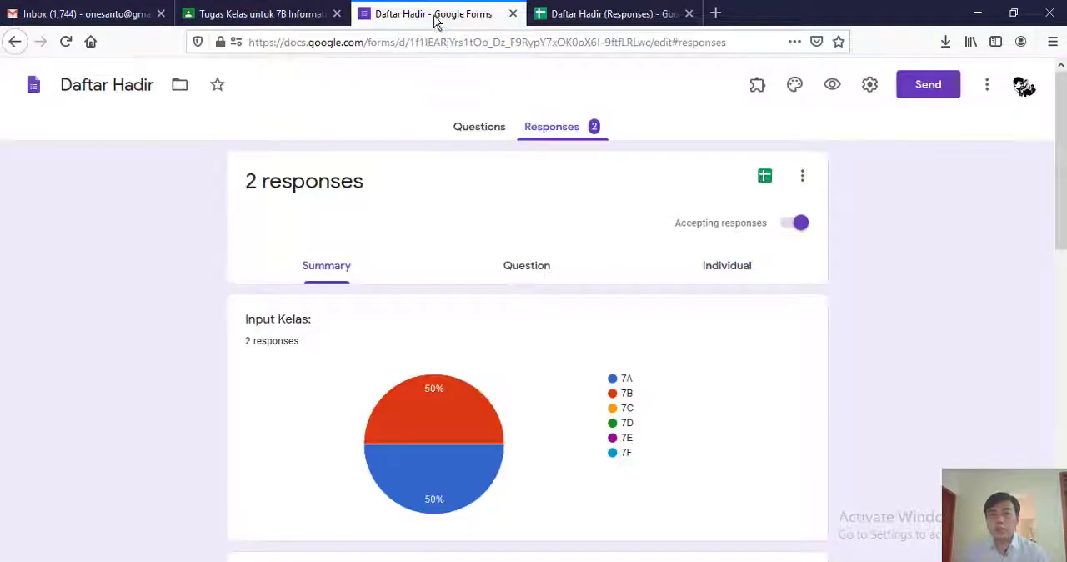
left_click(277, 17)
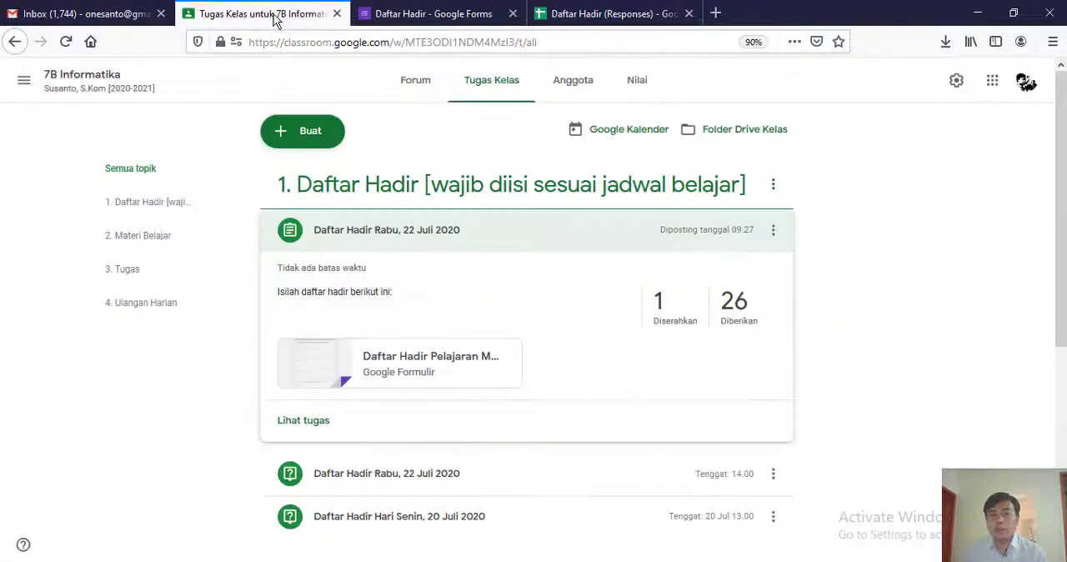